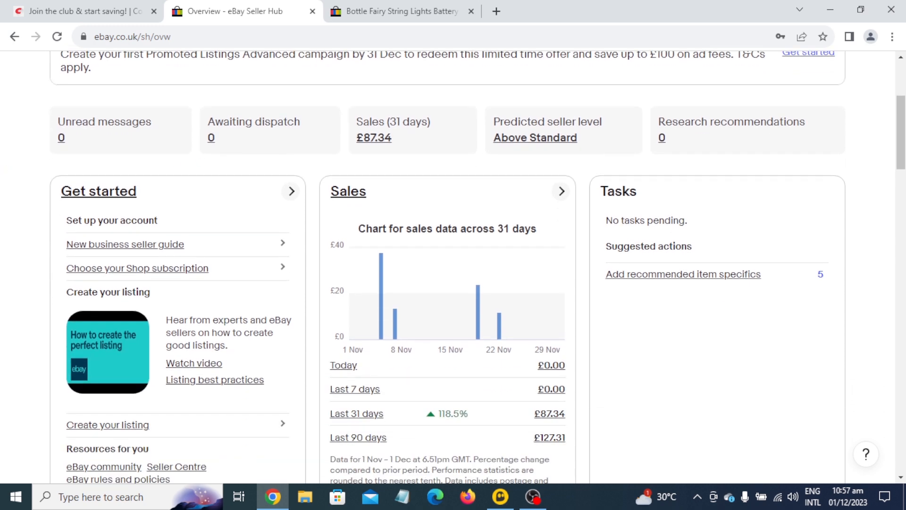
Step: Examine the Seller Hub overview's summary figures, 31-day sales chart and active listings count
drag(476, 90, 612, 172)
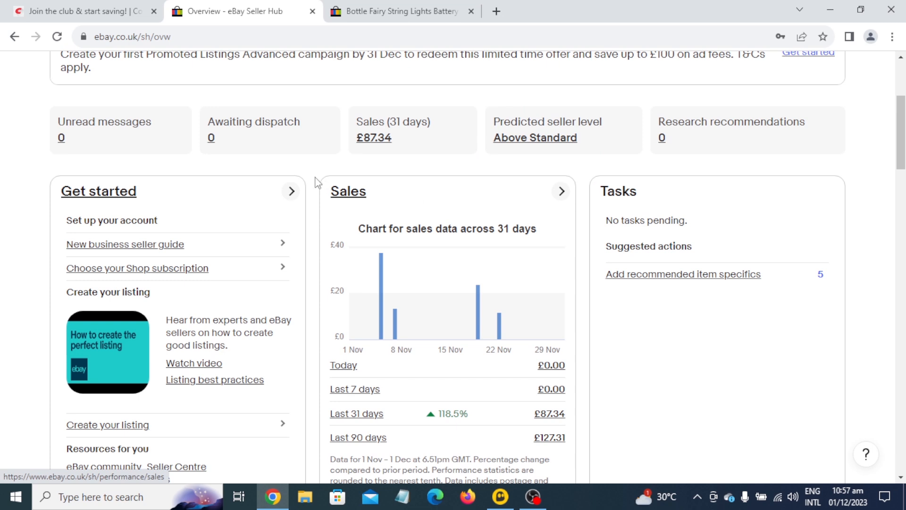
scroll(314, 184, down, 1)
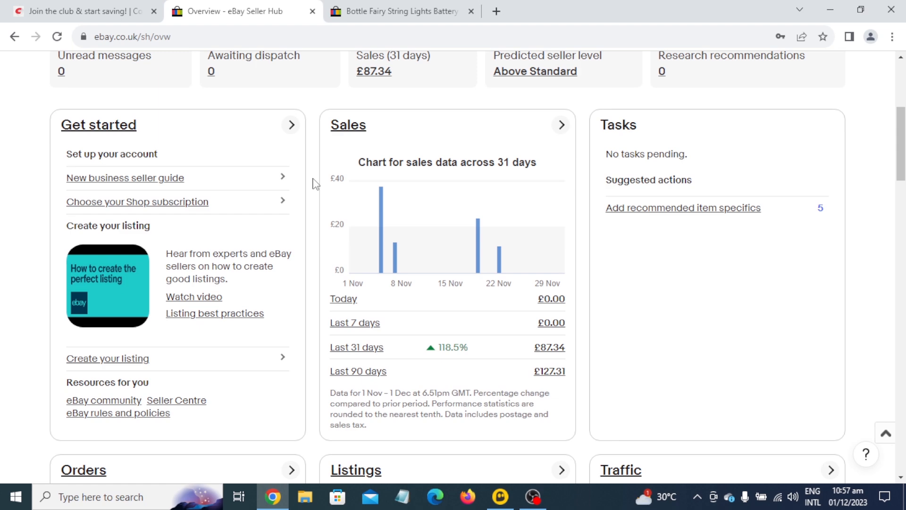
scroll(315, 184, down, 3)
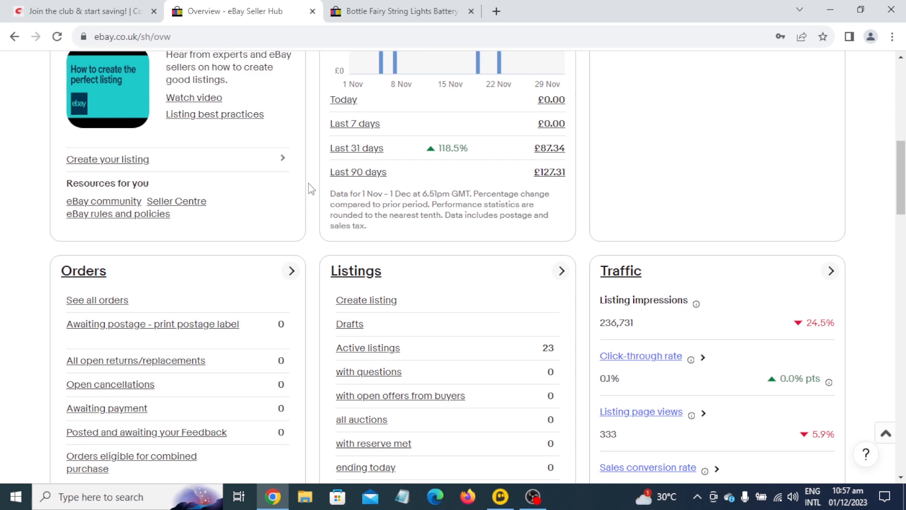
scroll(309, 226, up, 4)
scroll(310, 230, down, 3)
scroll(310, 230, down, 3)
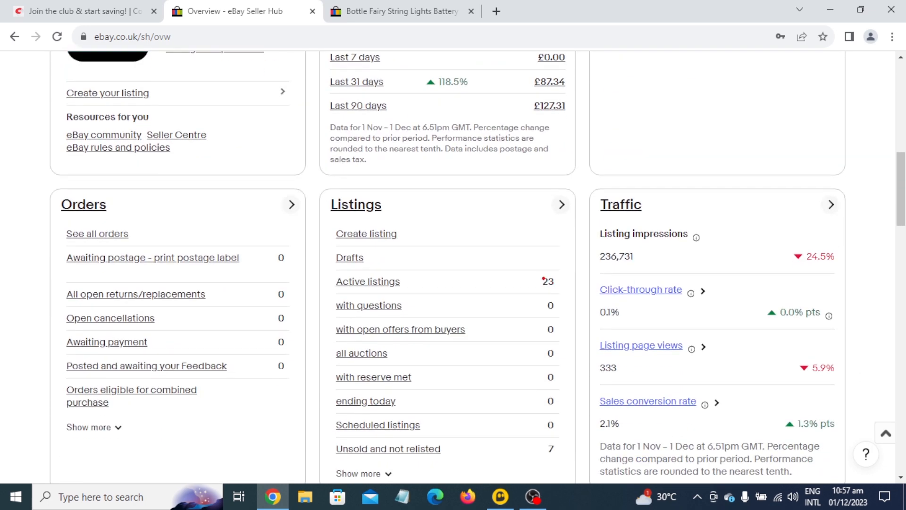
mouse_move(522, 266)
mouse_down()
mouse_move(566, 296)
mouse_move(583, 276)
mouse_up()
key(Escape)
scroll(493, 285, up, 2)
scroll(494, 285, up, 3)
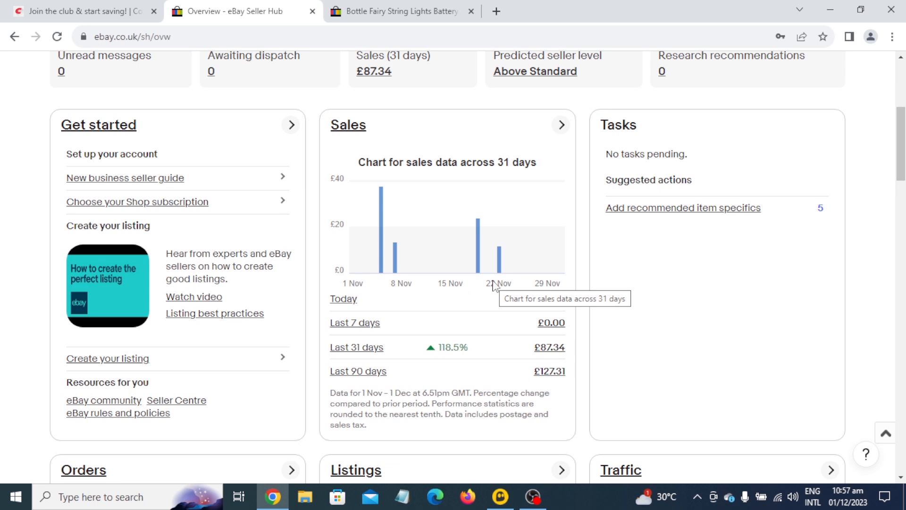
scroll(494, 285, up, 3)
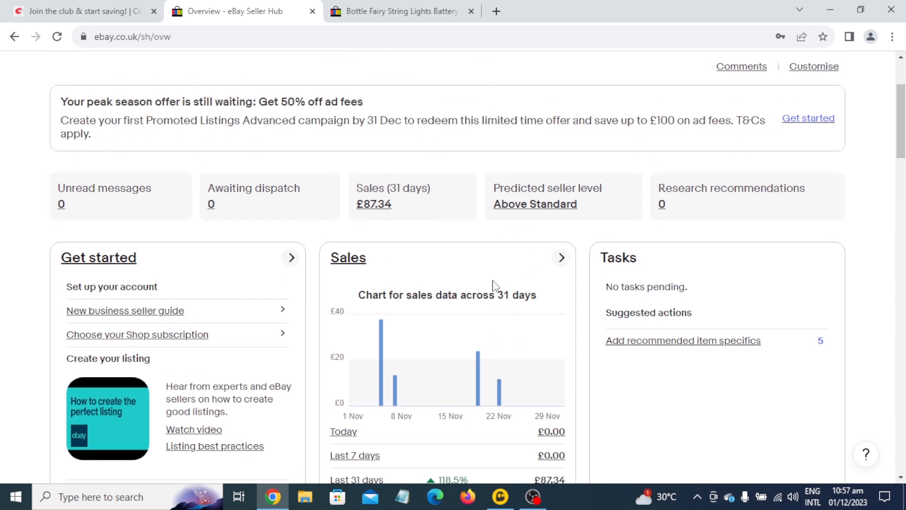
scroll(492, 284, down, 3)
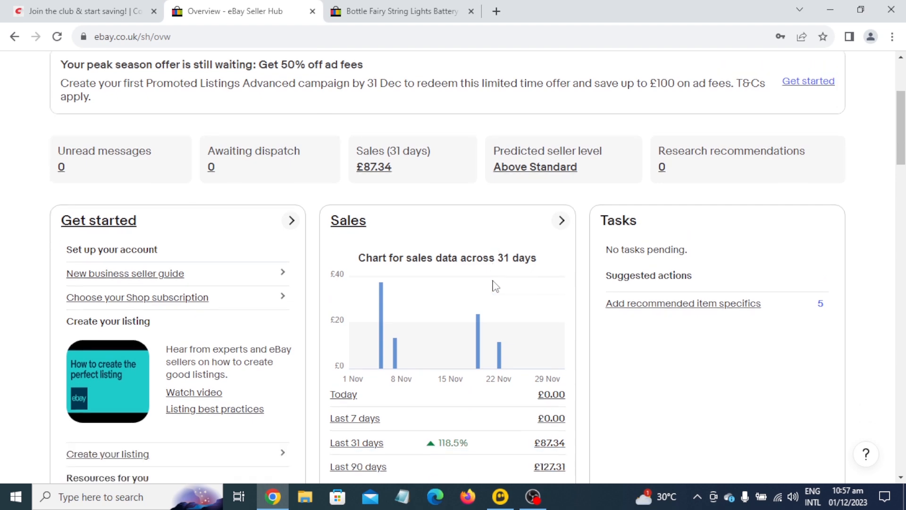
Step: Switch to the Bottle Fairy String Lights listing and examine its seller information, colour selection and price
click(401, 10)
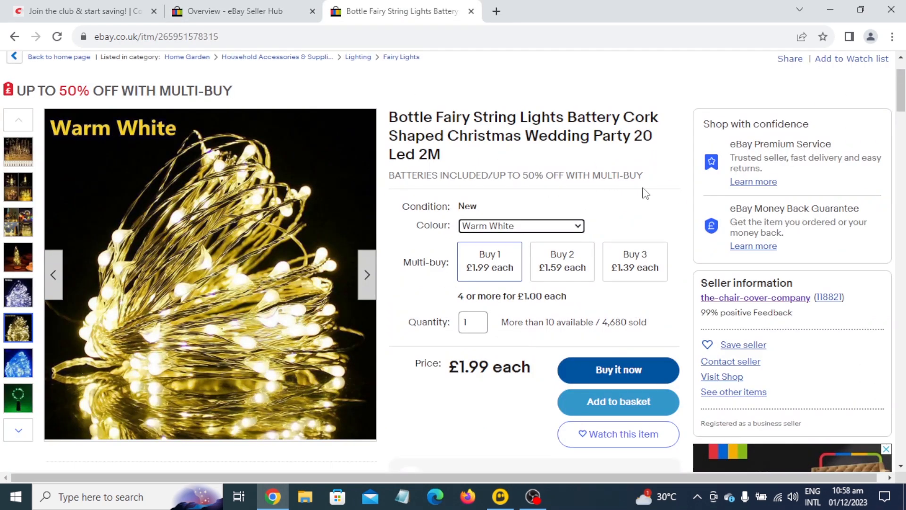
drag(657, 243, 802, 332)
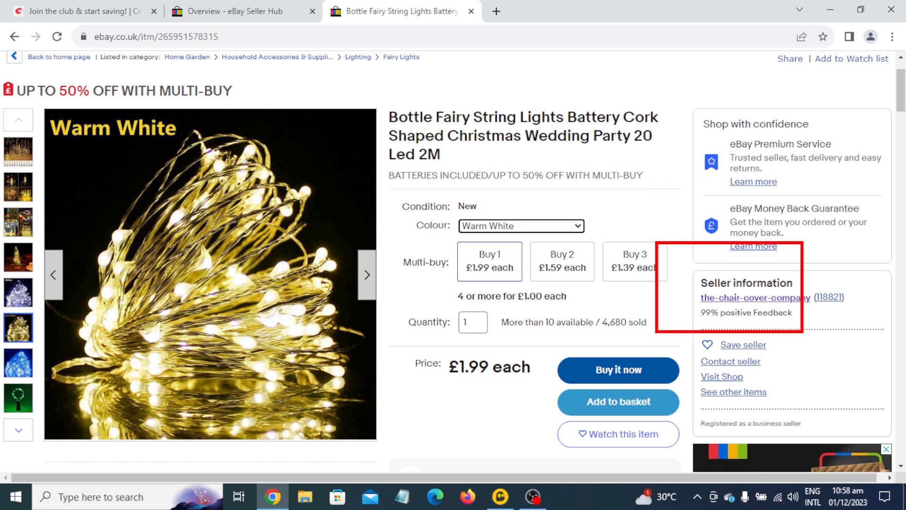
drag(442, 208, 580, 257)
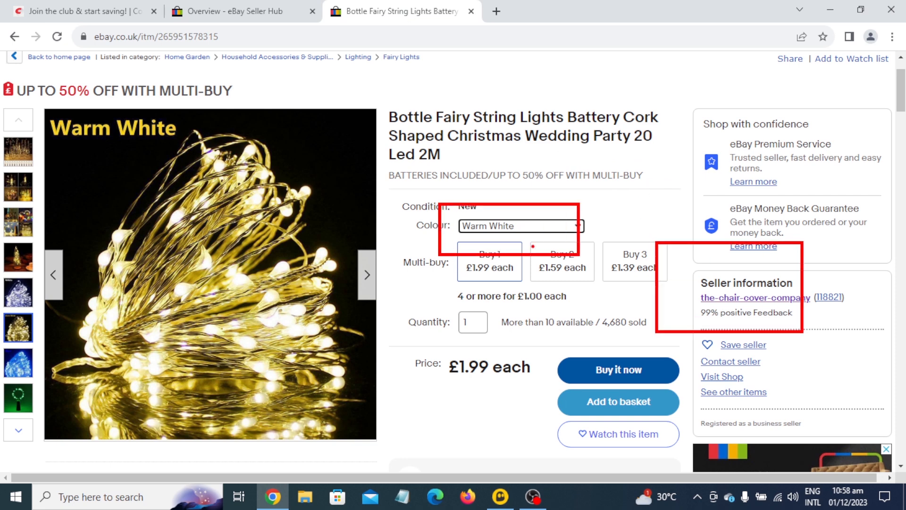
click(512, 228)
click(514, 231)
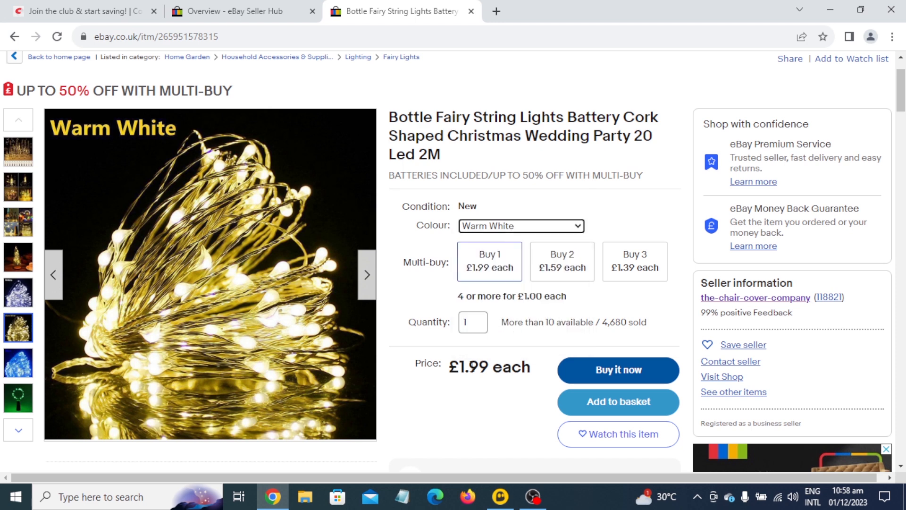
drag(460, 367, 481, 368)
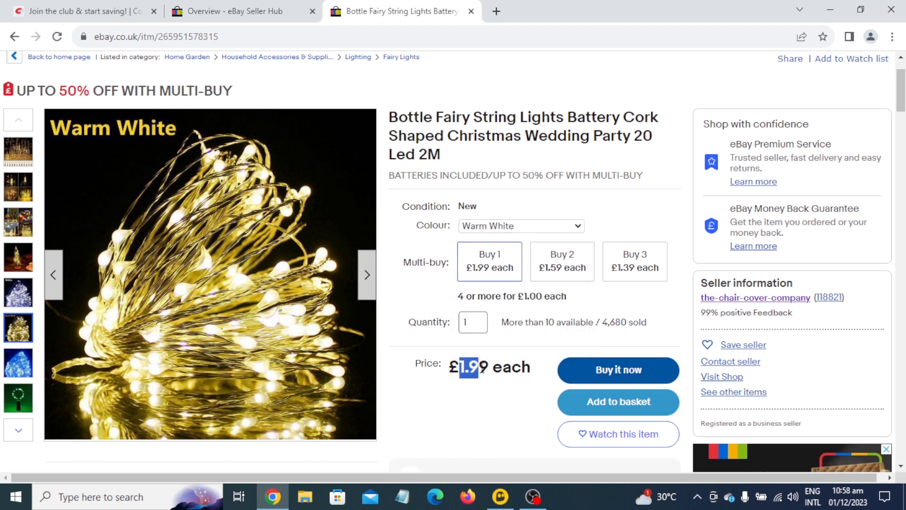
click(462, 368)
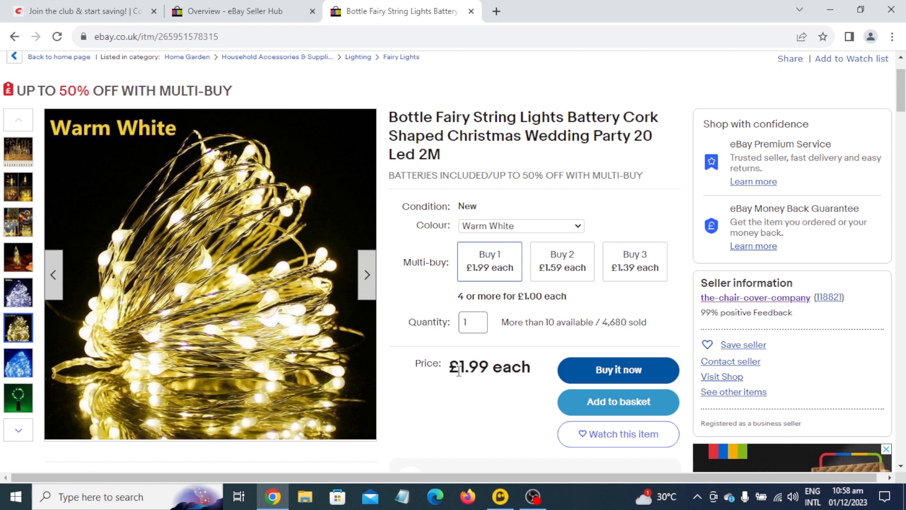
Step: Return to the Seller Hub overview and examine the end of November in the 31-day sales chart
click(243, 11)
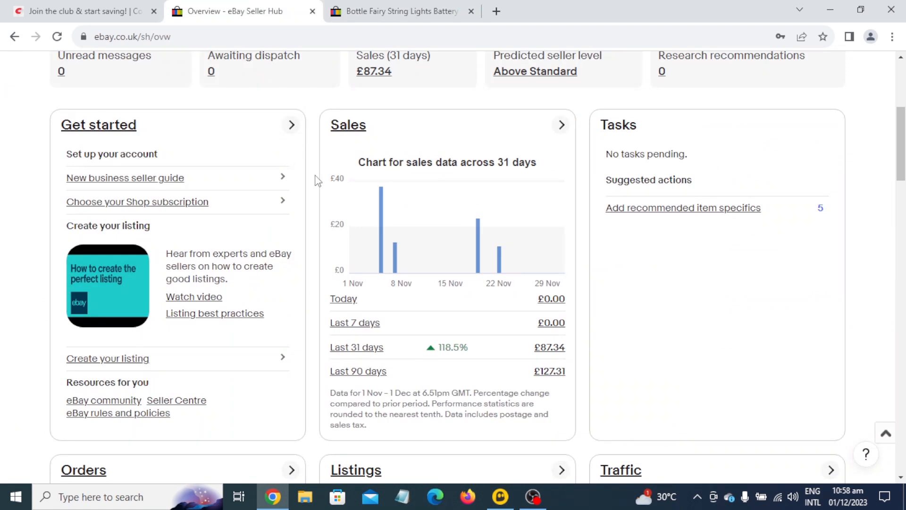
scroll(318, 181, up, 1)
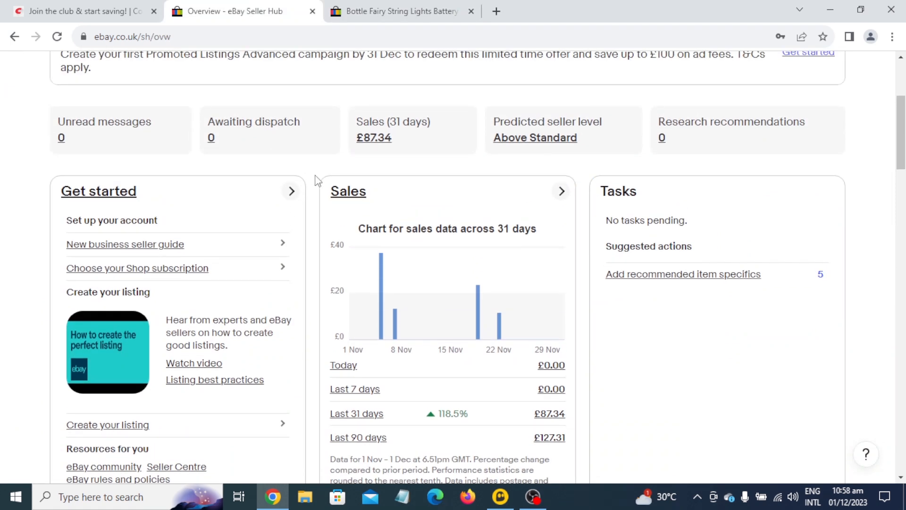
scroll(318, 181, down, 1)
key(ctrl+2)
drag(526, 255, 565, 278)
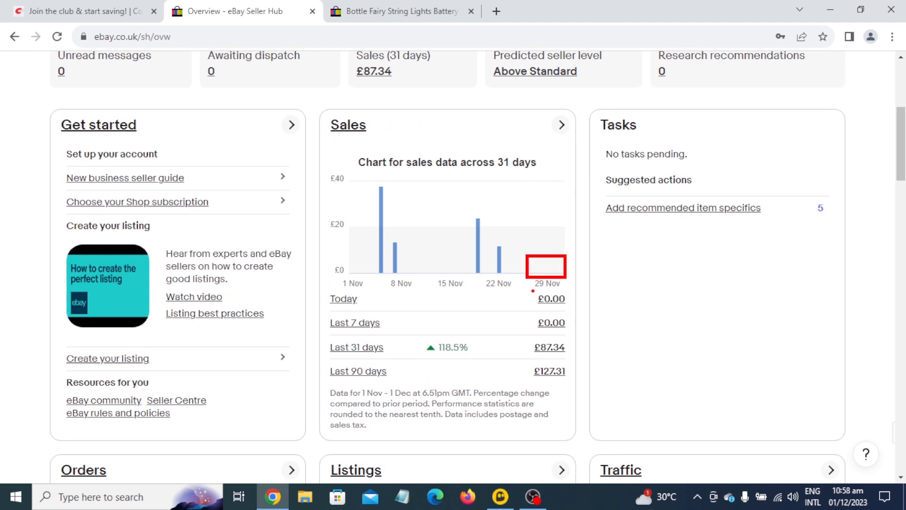
key(Escape)
Step: Check the colour options on the string lights listing and go back to the 31-day sales figures in the Seller Hub overview
click(401, 11)
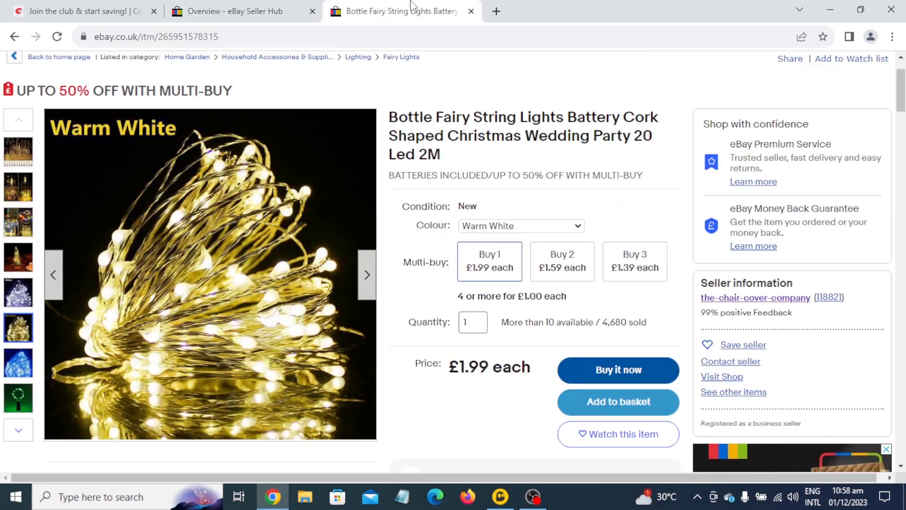
click(496, 227)
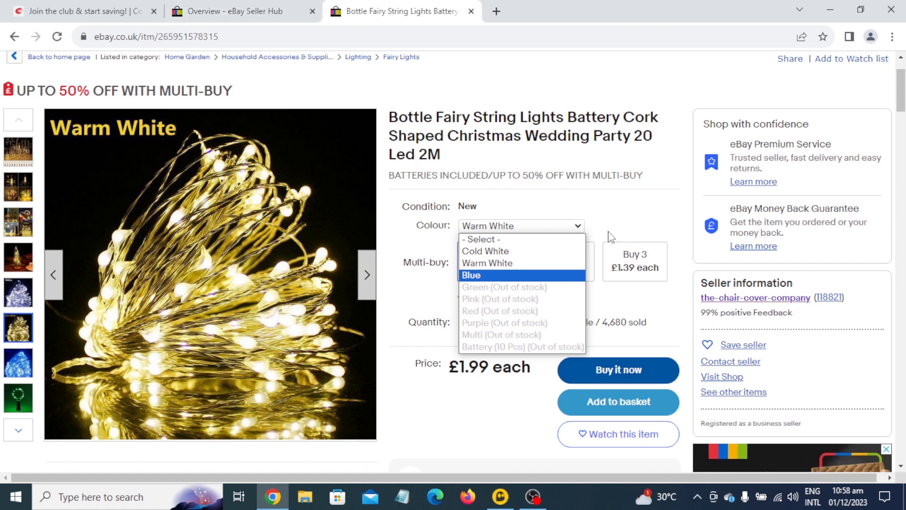
click(236, 10)
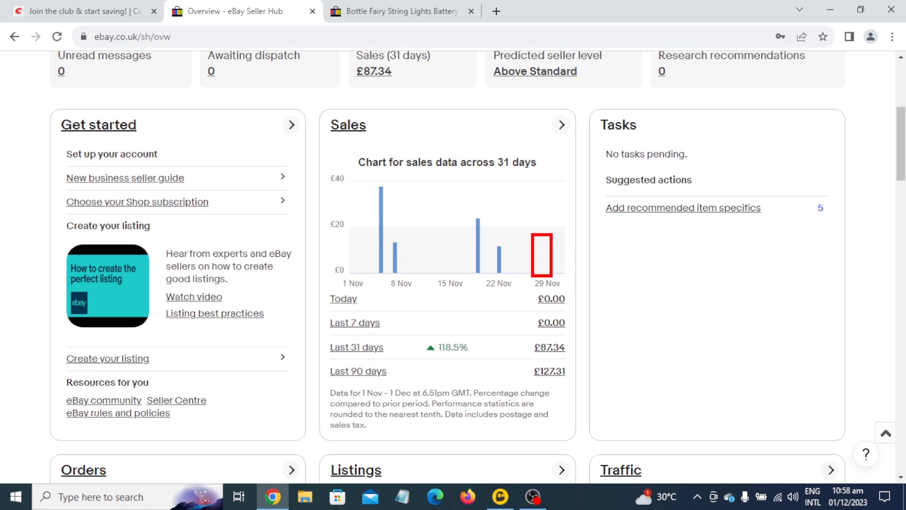
mouse_move(541, 219)
mouse_down()
mouse_move(547, 230)
mouse_move(561, 212)
mouse_up()
drag(350, 62, 414, 98)
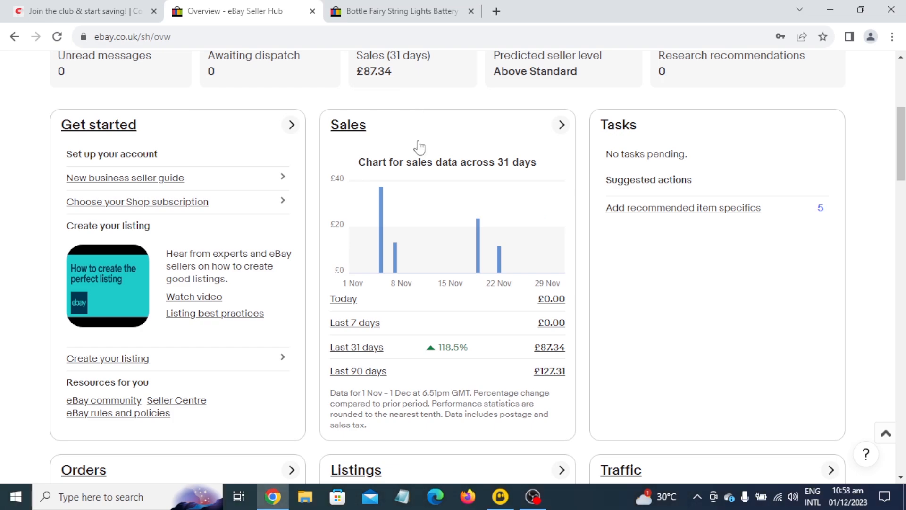
Step: Examine the Feedback card's negative ratings for the last 30 days and the most recent buyer comments
scroll(439, 184, down, 10)
scroll(439, 183, down, 4)
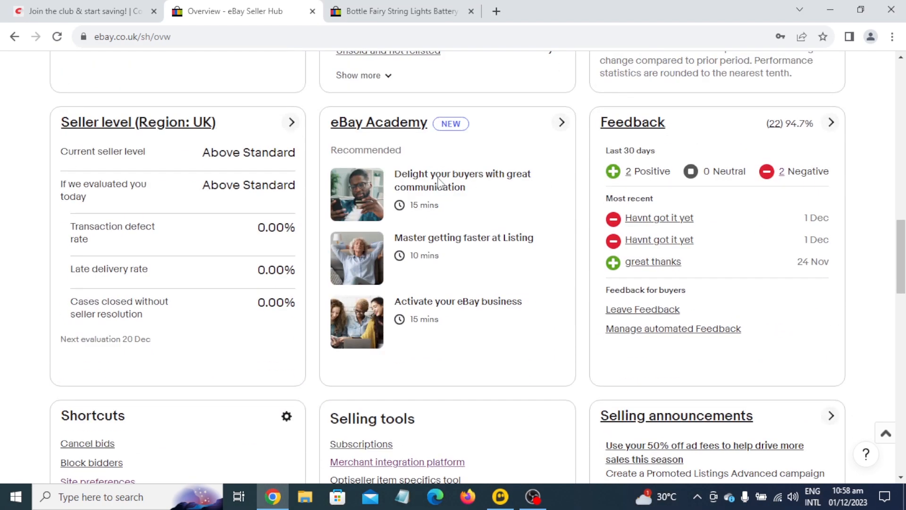
drag(580, 187, 697, 272)
drag(746, 147, 834, 194)
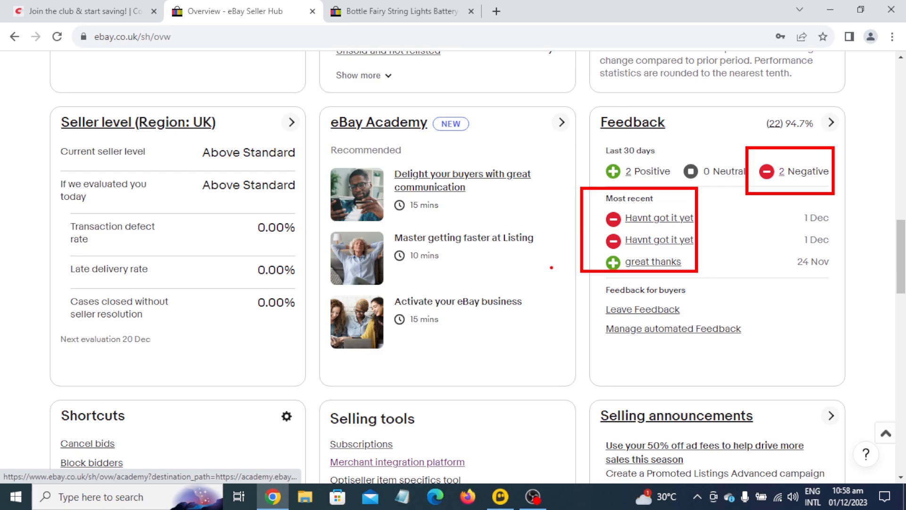
key(Escape)
Step: Examine the item quantity limit and the listed-and-sold amount in the Monthly limits card
scroll(552, 271, up, 4)
scroll(540, 266, down, 10)
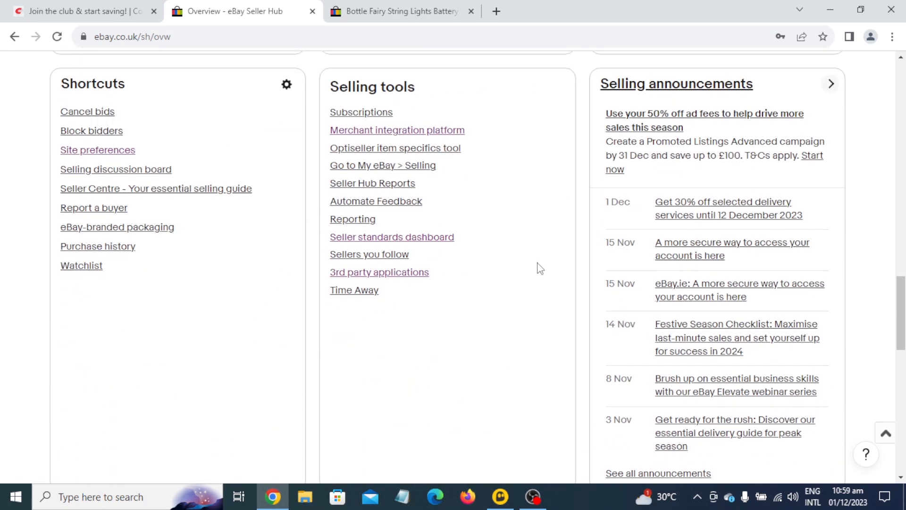
scroll(520, 263, down, 4)
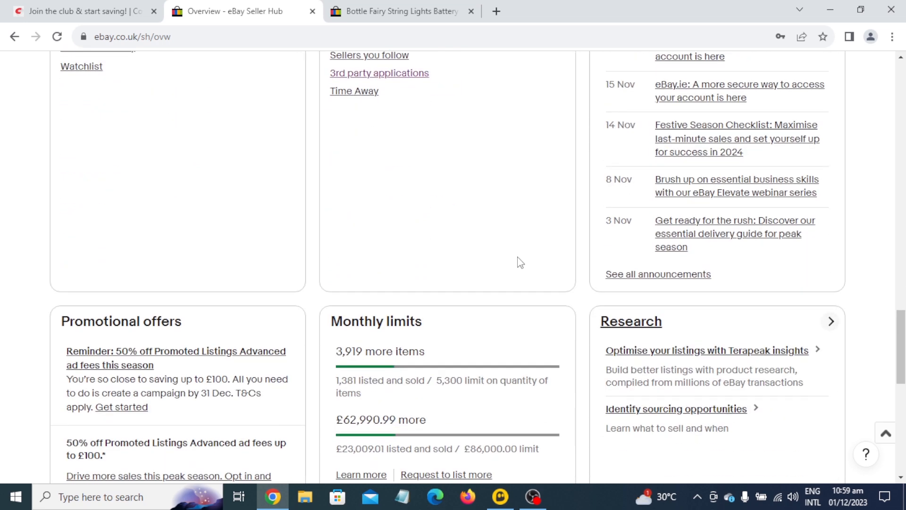
scroll(515, 258, down, 3)
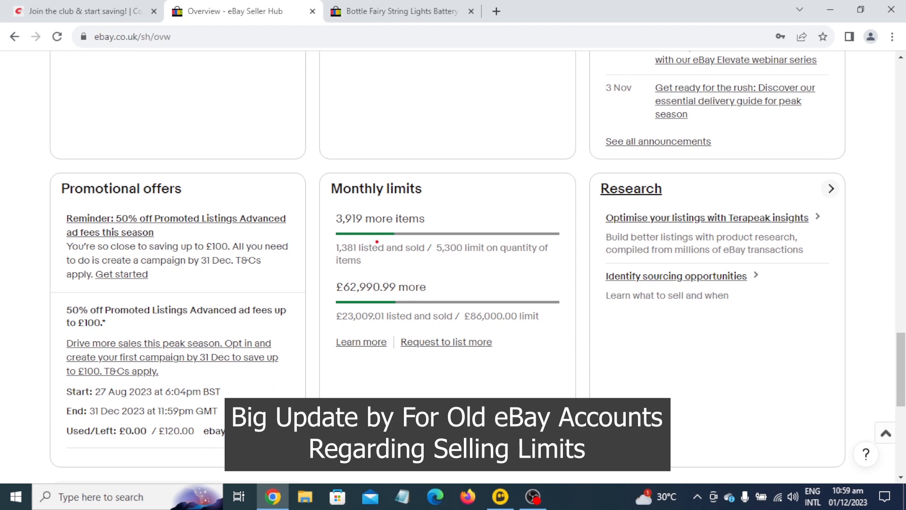
drag(324, 204, 565, 268)
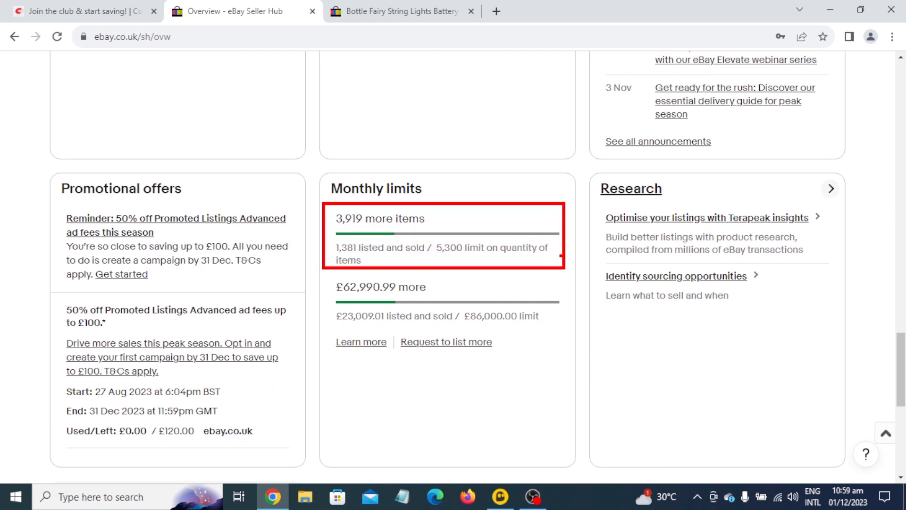
drag(502, 159, 540, 151)
mouse_move(429, 250)
mouse_down()
mouse_move(436, 238)
mouse_move(488, 243)
mouse_move(434, 252)
mouse_up()
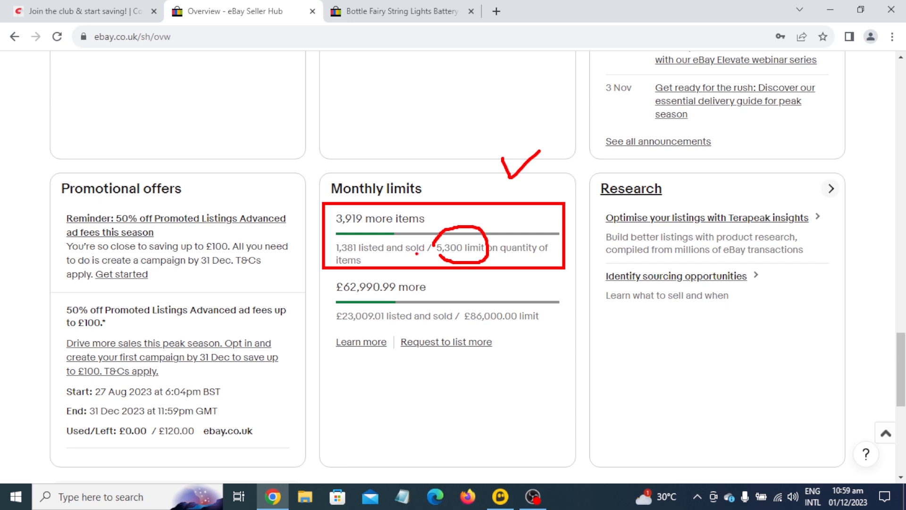
drag(334, 252, 423, 265)
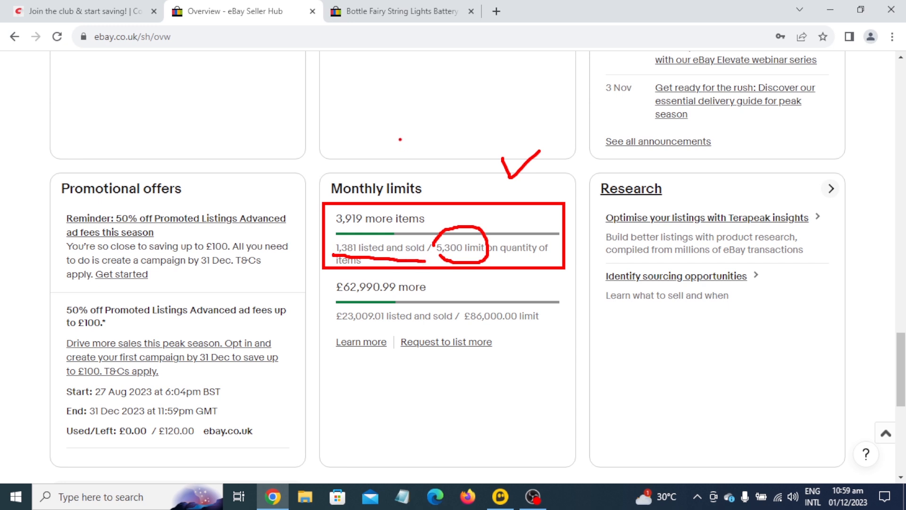
key(Escape)
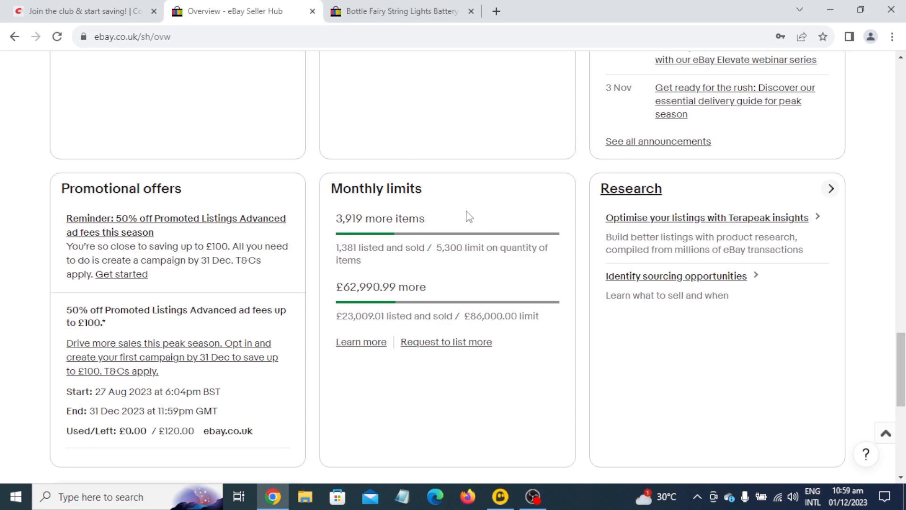
Step: Check the number of active listings in the Listings card of the overview
scroll(473, 222, up, 10)
scroll(475, 222, up, 10)
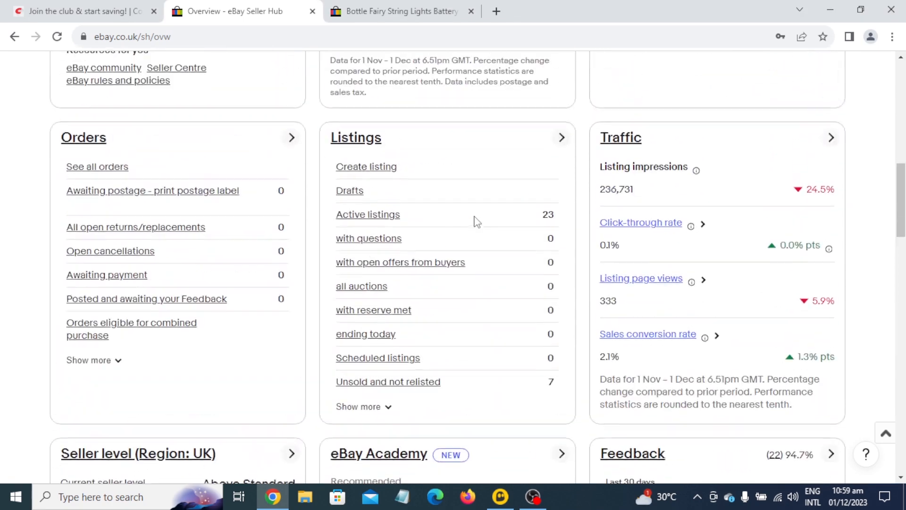
mouse_move(533, 201)
mouse_down()
mouse_move(569, 226)
mouse_move(597, 209)
mouse_up()
drag(538, 154, 545, 179)
mouse_move(560, 164)
mouse_down()
mouse_move(561, 172)
mouse_move(521, 193)
mouse_up()
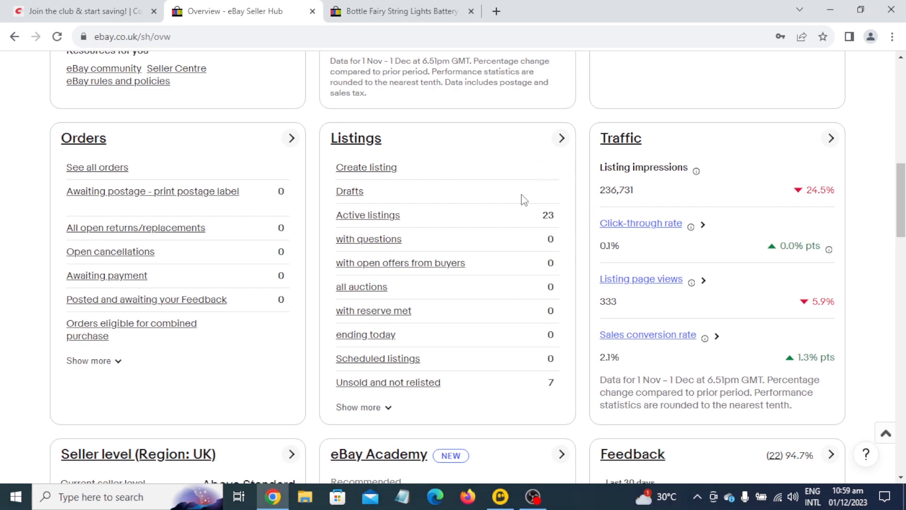
Step: Go back to the Monthly limits card and review both the item quantity and sales value limits
scroll(520, 198, down, 12)
scroll(523, 201, down, 10)
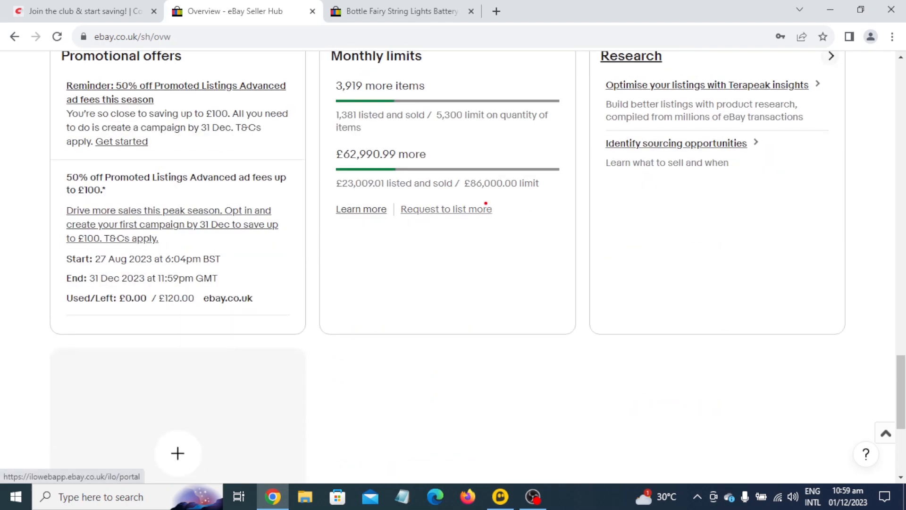
mouse_move(563, 255)
mouse_down()
mouse_move(575, 223)
mouse_move(586, 238)
mouse_up()
drag(322, 69, 574, 211)
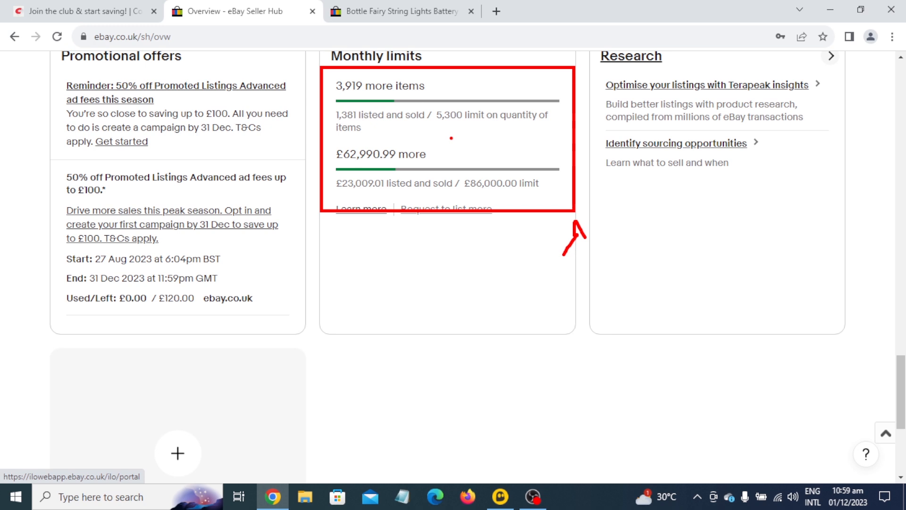
key(Escape)
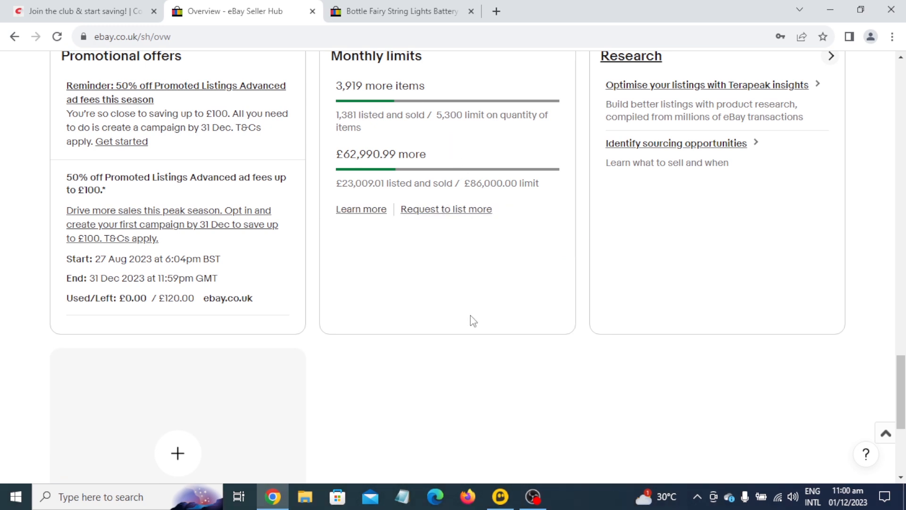
scroll(464, 328, up, 1)
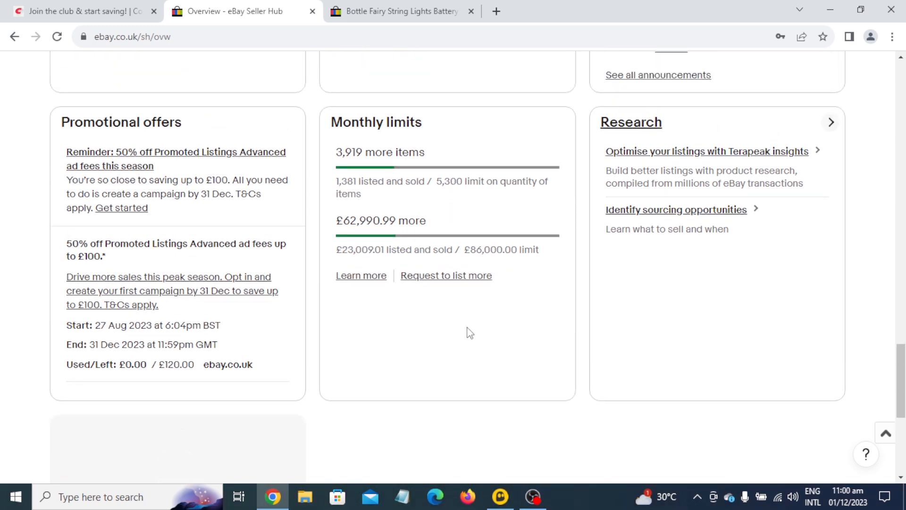
Step: Review the item quantity and sales value limits in the Monthly limits card, then return towards the top of the overview
key(ctrl+2)
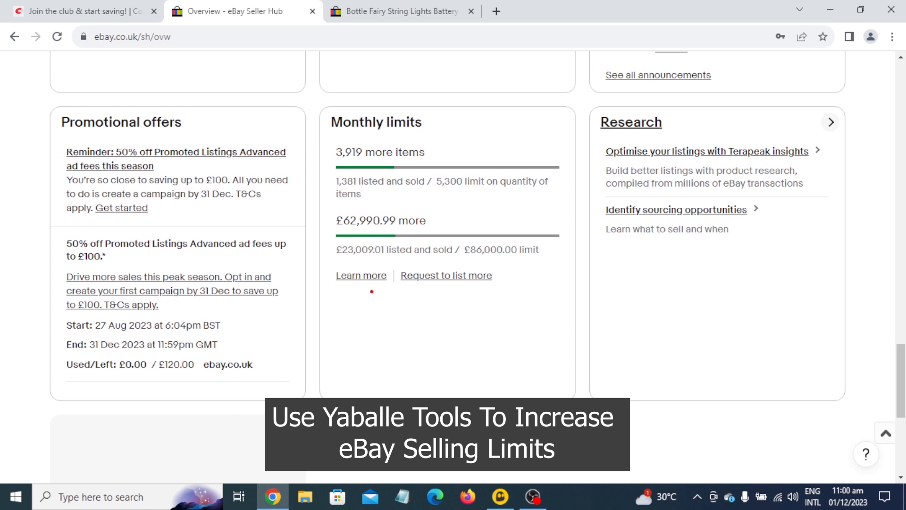
drag(309, 109, 579, 264)
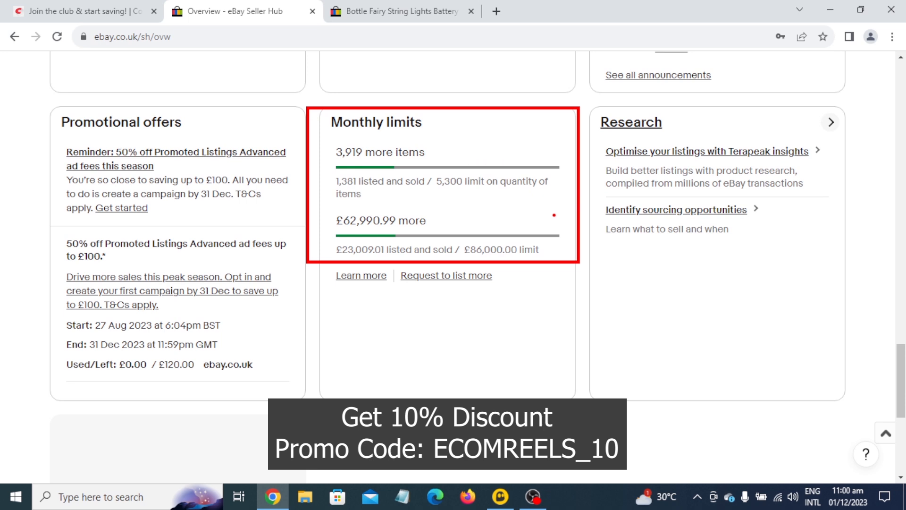
drag(614, 58, 550, 100)
drag(549, 74, 558, 124)
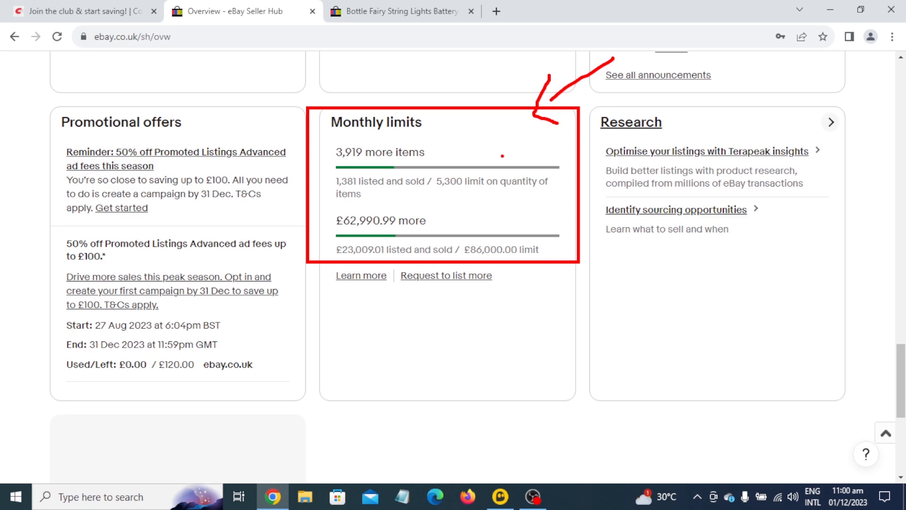
key(Escape)
scroll(502, 210, up, 12)
scroll(490, 215, up, 10)
scroll(491, 215, up, 2)
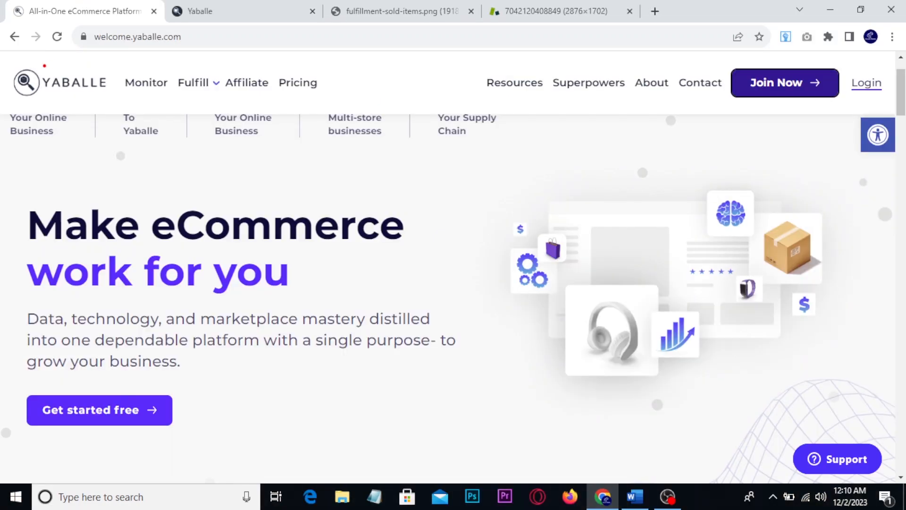
Step: View the Yaballe home page, then switch to the courseoutline document in Word and read the Yaballe Topics list
drag(2, 60, 107, 109)
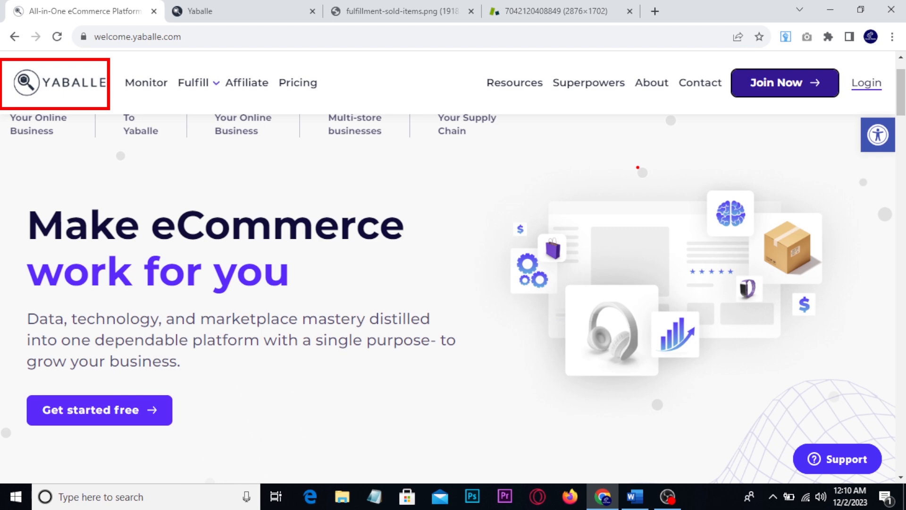
key(alt+Tab)
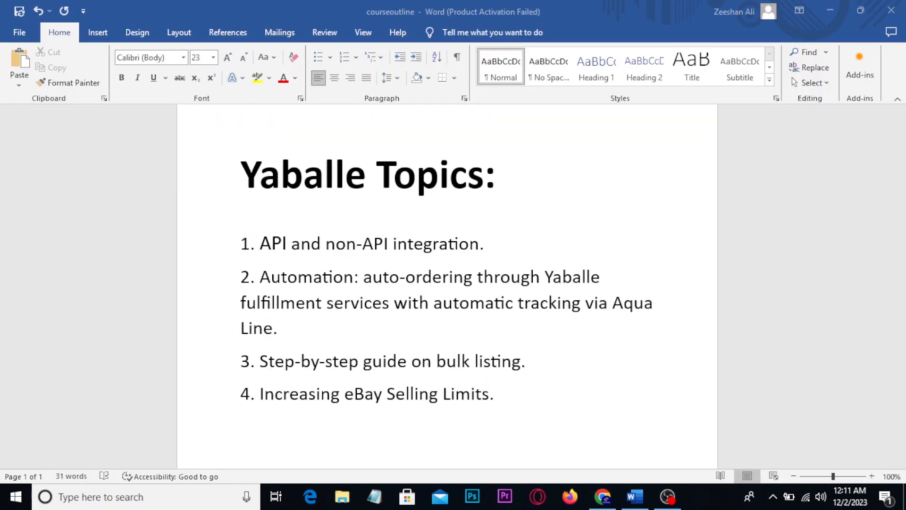
mouse_move(198, 214)
mouse_down()
mouse_move(456, 380)
mouse_move(566, 426)
mouse_move(667, 436)
mouse_up()
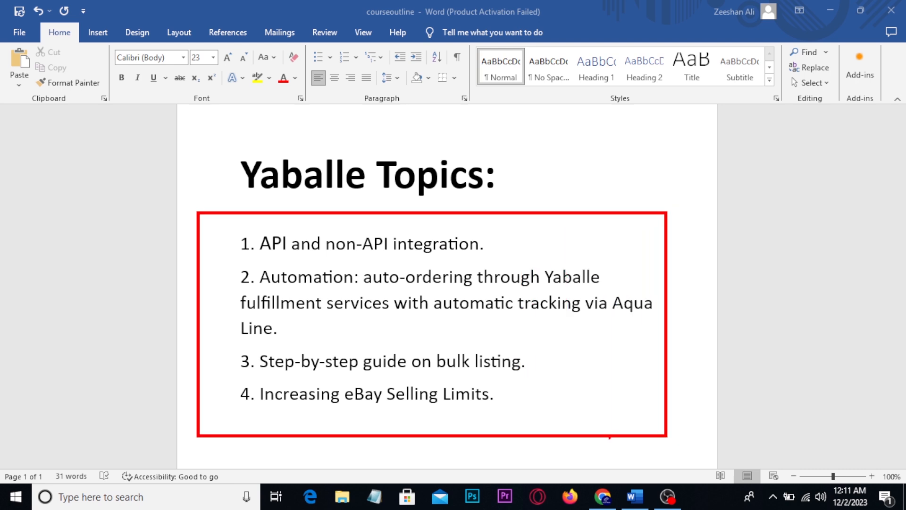
key(Escape)
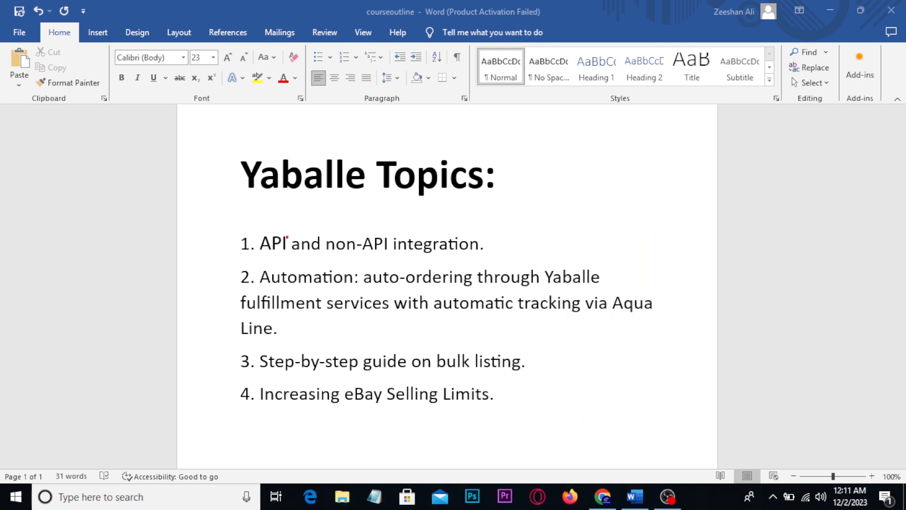
Step: Read topics 1 and 2 of the outline, covering API and non-API integration and auto-ordering with automatic tracking
mouse_move(229, 226)
mouse_down()
mouse_move(413, 262)
mouse_move(491, 258)
mouse_move(547, 214)
mouse_up()
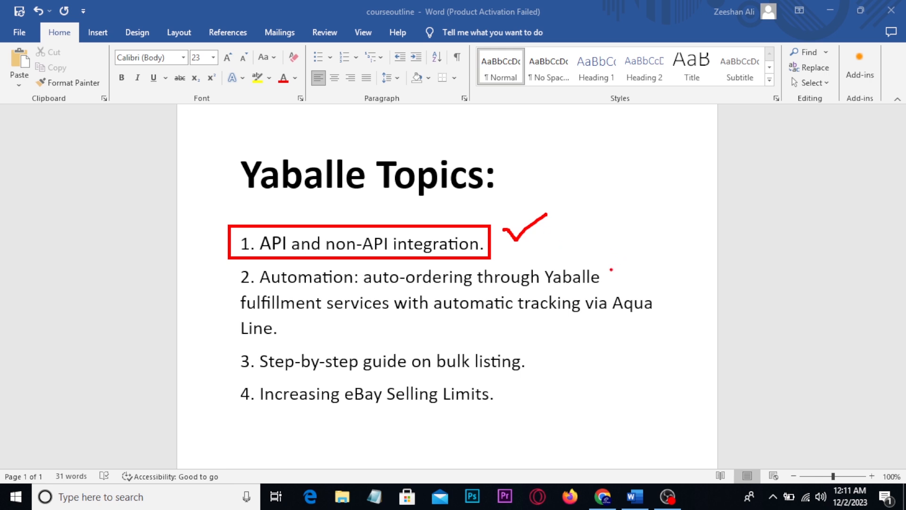
mouse_move(609, 272)
mouse_down()
mouse_move(616, 282)
mouse_move(652, 256)
mouse_up()
mouse_move(233, 273)
mouse_down()
mouse_move(216, 305)
mouse_move(230, 343)
mouse_move(469, 348)
mouse_move(609, 338)
mouse_move(675, 309)
mouse_move(684, 248)
mouse_move(584, 250)
mouse_move(467, 269)
mouse_move(250, 259)
mouse_move(226, 273)
mouse_up()
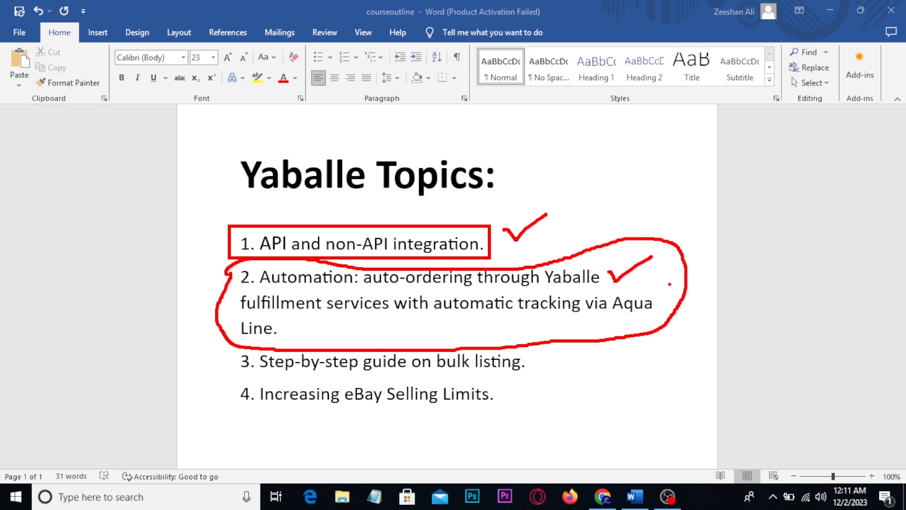
drag(675, 278, 706, 279)
drag(672, 252, 691, 243)
key(Escape)
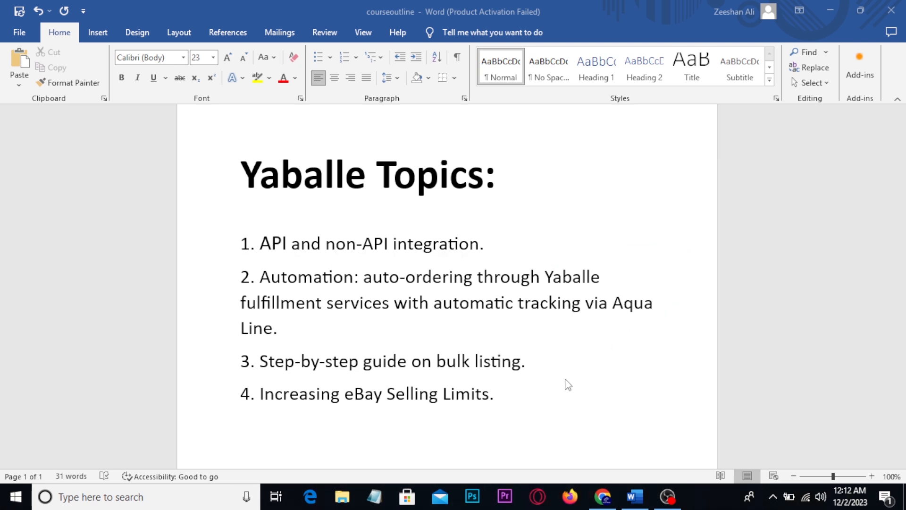
Step: Read topics 3 and 4 on bulk listing and eBay selling limits, then return to topic 1 on API integration
key(ctrl+2)
mouse_move(228, 345)
mouse_down()
mouse_move(536, 377)
mouse_move(571, 350)
mouse_move(598, 355)
mouse_move(545, 393)
mouse_move(517, 385)
mouse_move(503, 393)
mouse_move(526, 407)
mouse_up()
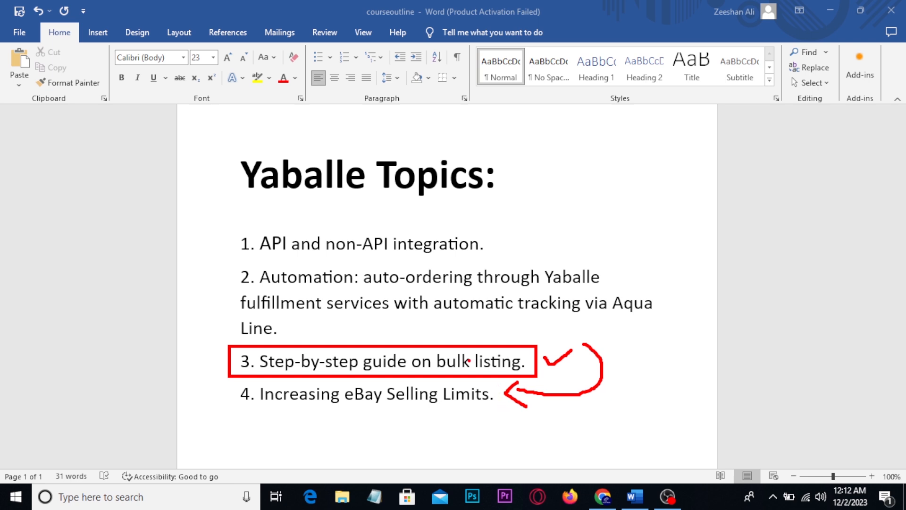
drag(439, 372, 507, 370)
mouse_move(388, 404)
mouse_down()
mouse_move(497, 405)
mouse_move(497, 420)
mouse_up()
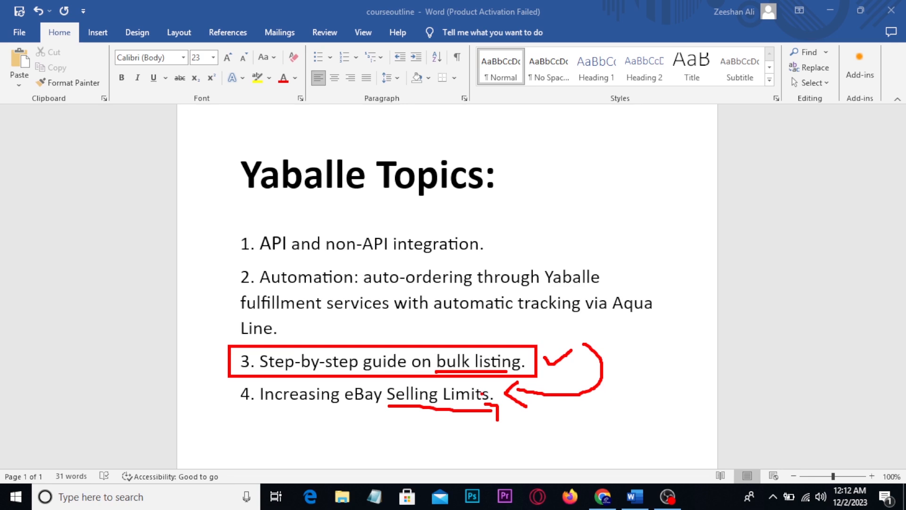
key(Escape)
key(ctrl+2)
mouse_move(233, 228)
mouse_down()
mouse_move(506, 261)
mouse_move(559, 230)
mouse_up()
key(Escape)
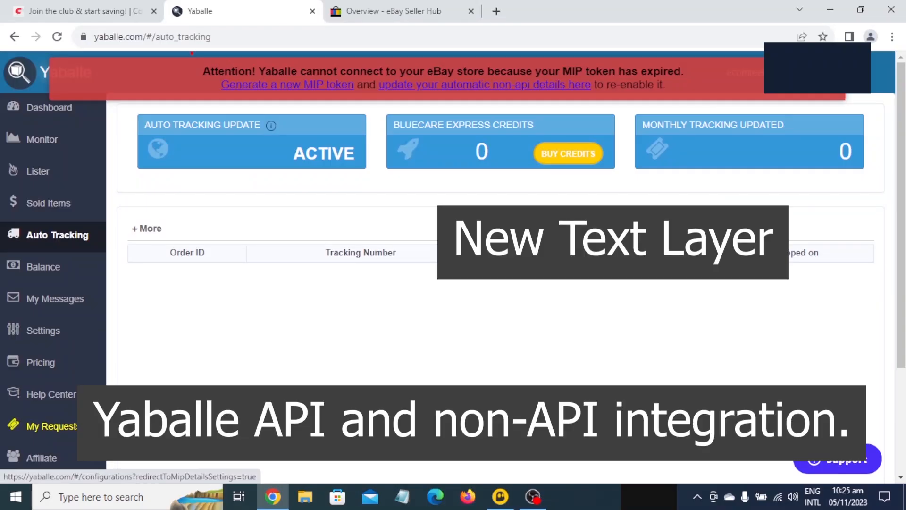
Step: Examine the MIP token banner on Yaballe's Auto Tracking page, including its links for a new token and non-API details
drag(191, 54, 362, 120)
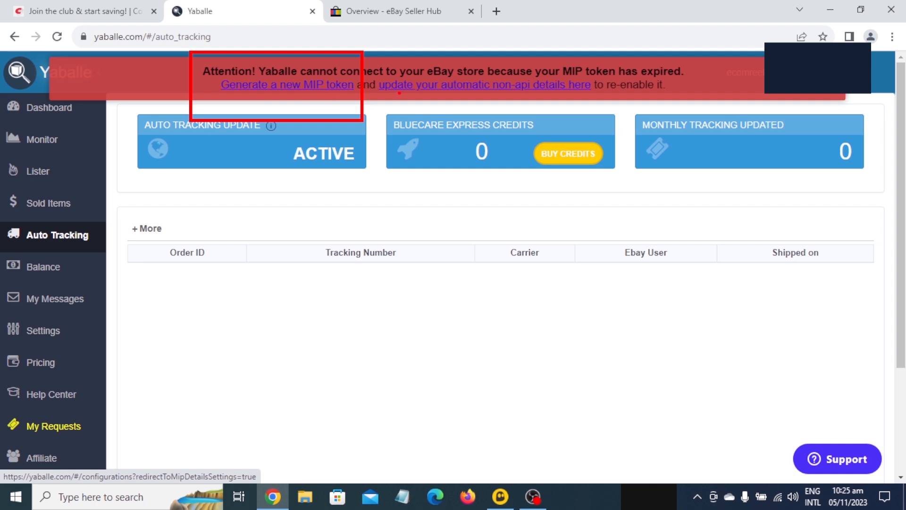
mouse_move(385, 92)
mouse_down()
mouse_move(595, 99)
mouse_move(618, 69)
mouse_move(543, 60)
mouse_move(489, 74)
mouse_move(485, 97)
mouse_move(531, 111)
mouse_move(600, 100)
mouse_up()
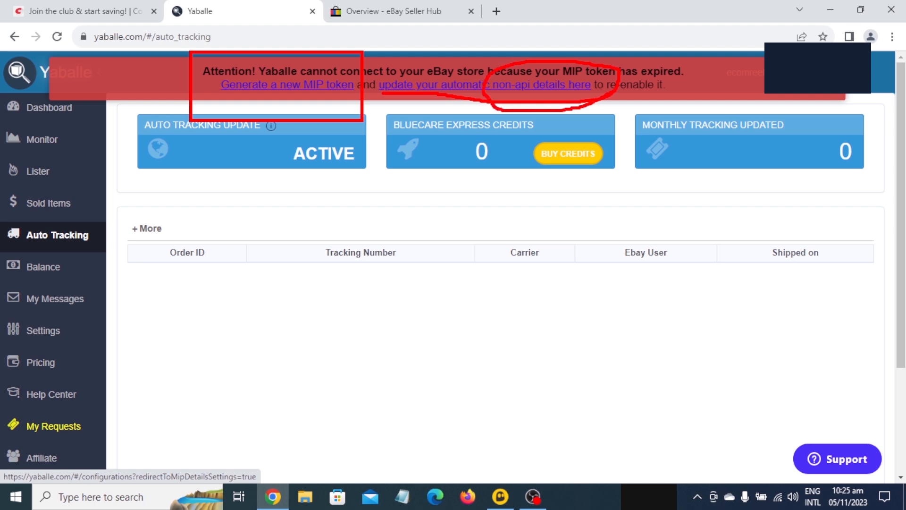
drag(272, 104, 315, 101)
key(Escape)
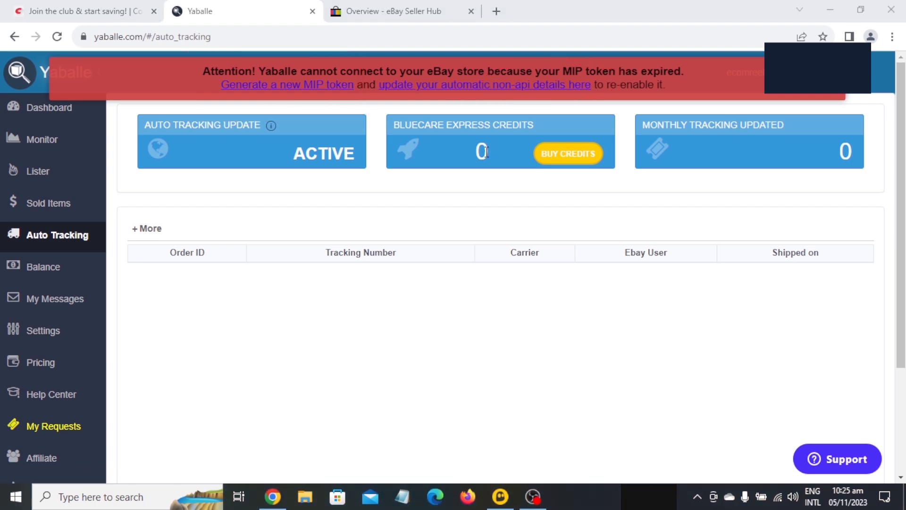
Step: Open the form for updating the non-API details and review its eBay user ID, MIP token and policy name fields
click(478, 90)
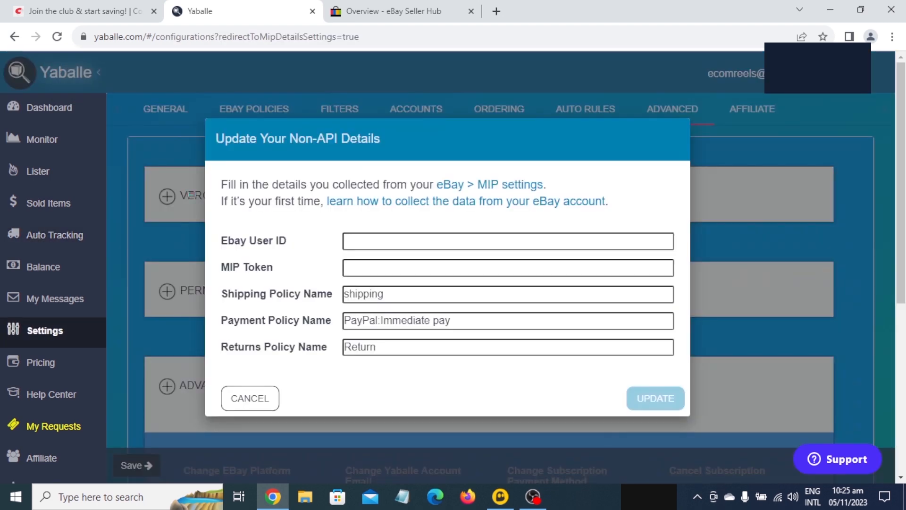
drag(186, 192, 655, 408)
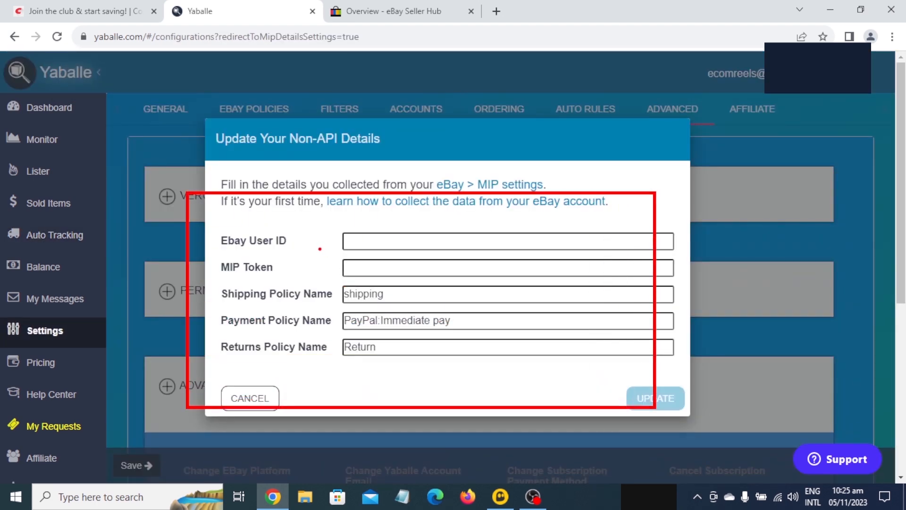
mouse_move(300, 234)
mouse_down()
mouse_move(309, 240)
mouse_move(324, 229)
mouse_up()
mouse_move(288, 264)
mouse_down()
mouse_move(319, 260)
mouse_move(341, 316)
mouse_move(328, 363)
mouse_move(253, 374)
mouse_move(206, 350)
mouse_move(259, 265)
mouse_move(330, 281)
mouse_up()
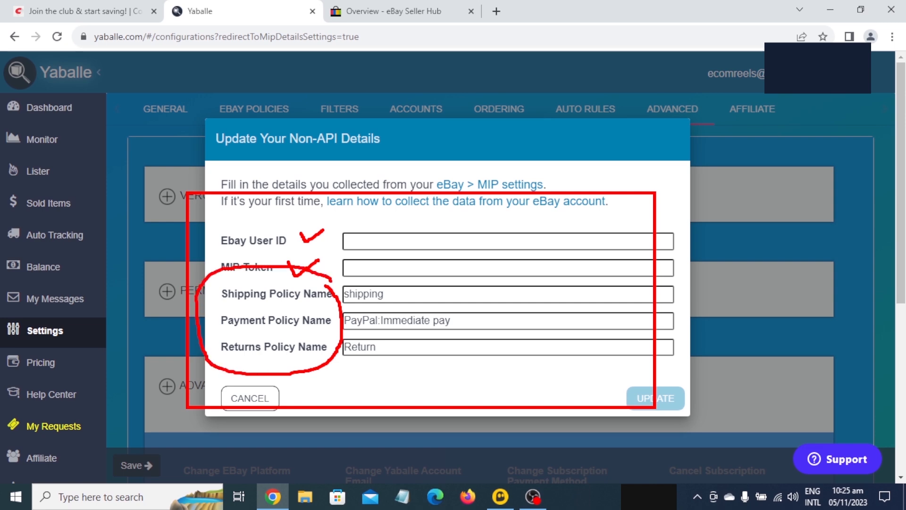
key(Escape)
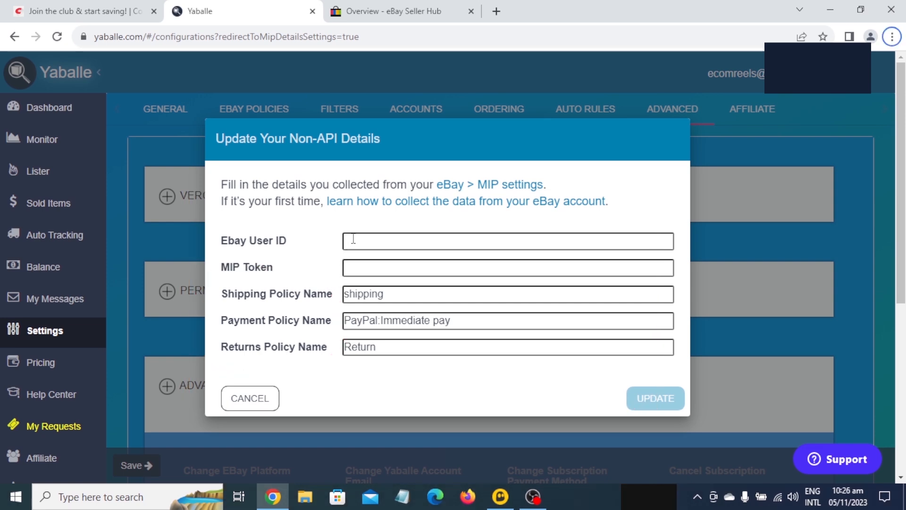
Step: Open the guide on collecting the data from your eBay account in a new tab and view it
key(ctrl+2)
mouse_move(312, 192)
mouse_down()
mouse_move(381, 209)
mouse_move(622, 216)
mouse_up()
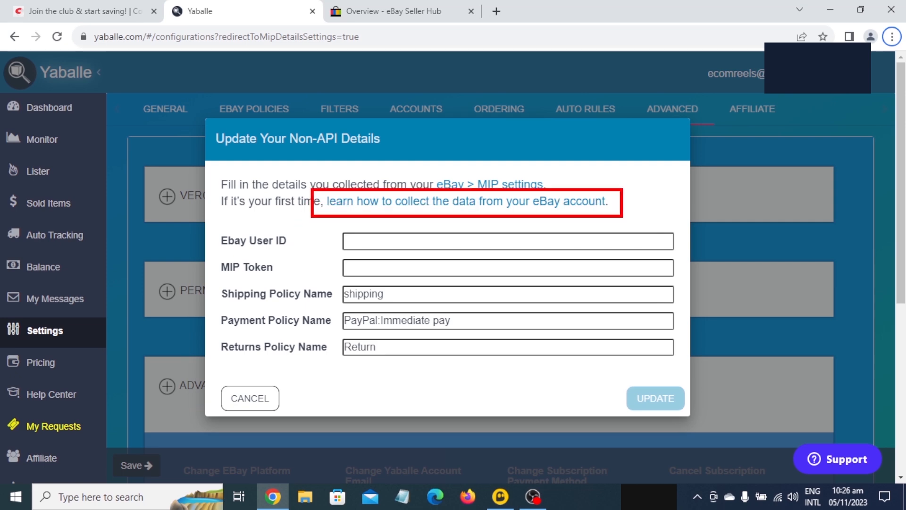
mouse_move(437, 285)
mouse_down()
mouse_move(478, 228)
mouse_move(487, 249)
mouse_up()
key(Escape)
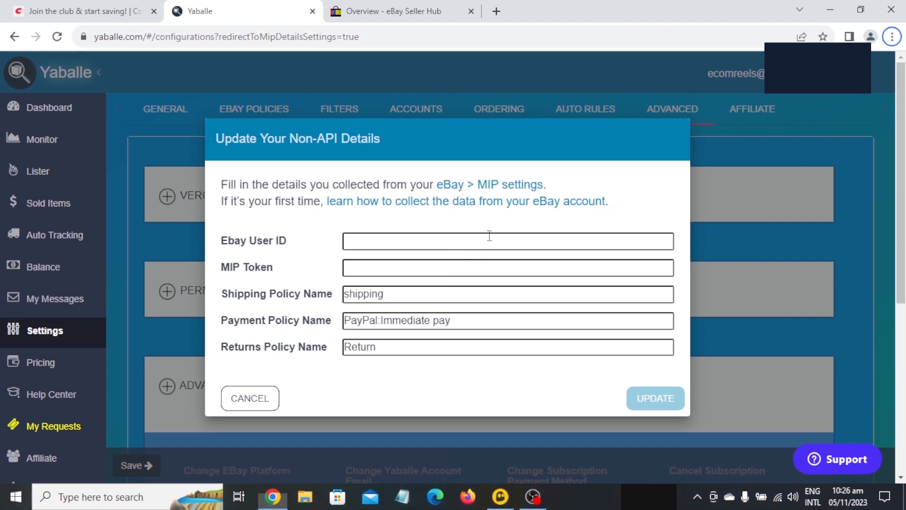
right_click(464, 203)
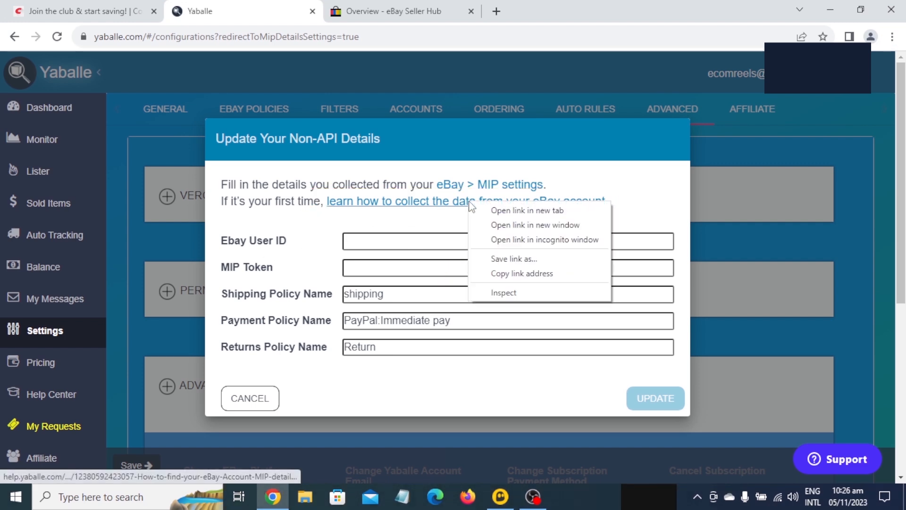
click(507, 214)
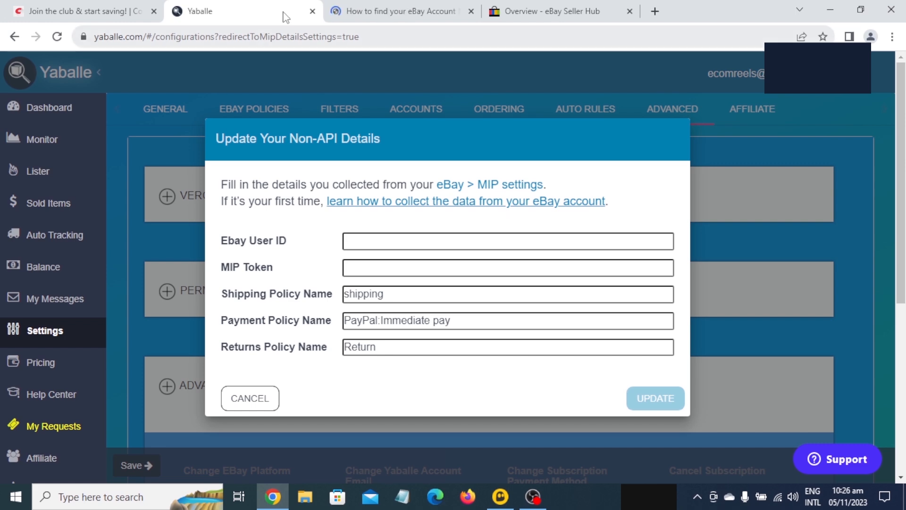
click(336, 11)
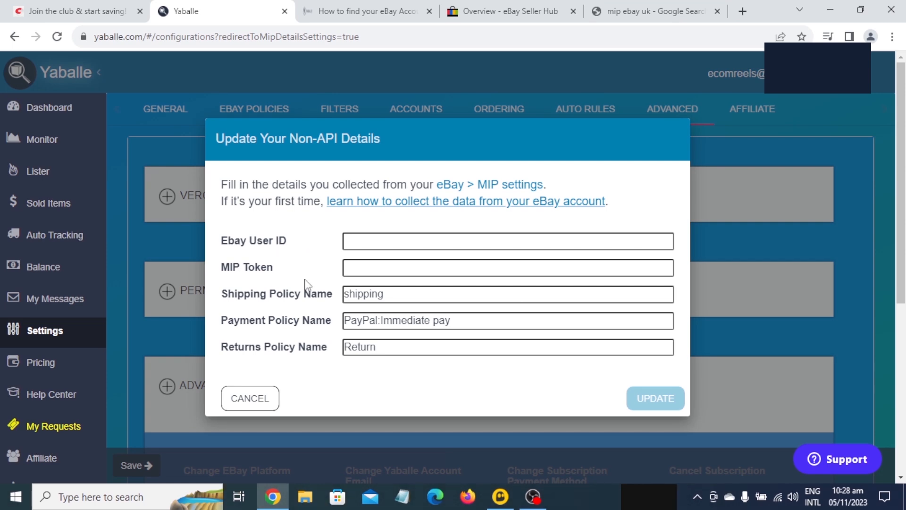
Step: Open the EBAY-UK result of the "mip ebay uk" Google search and get started with the Merchant integration platform
click(632, 11)
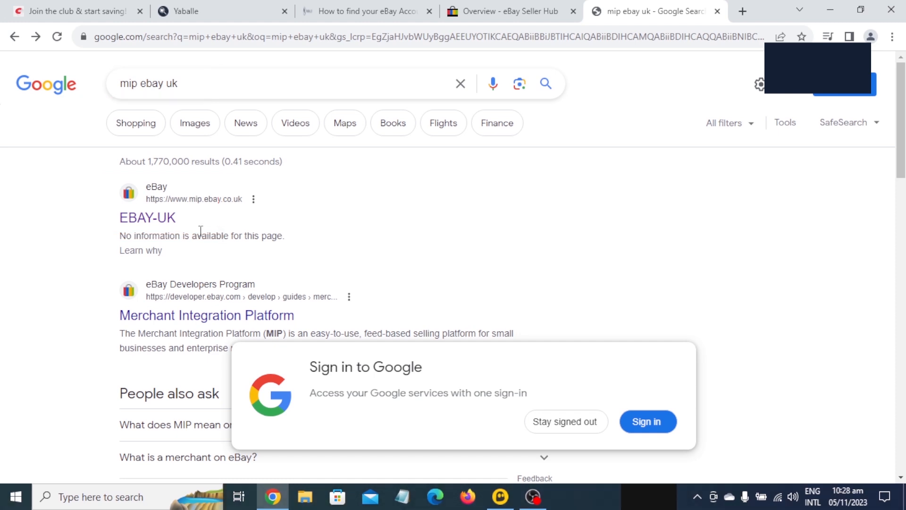
drag(185, 83, 168, 84)
click(44, 221)
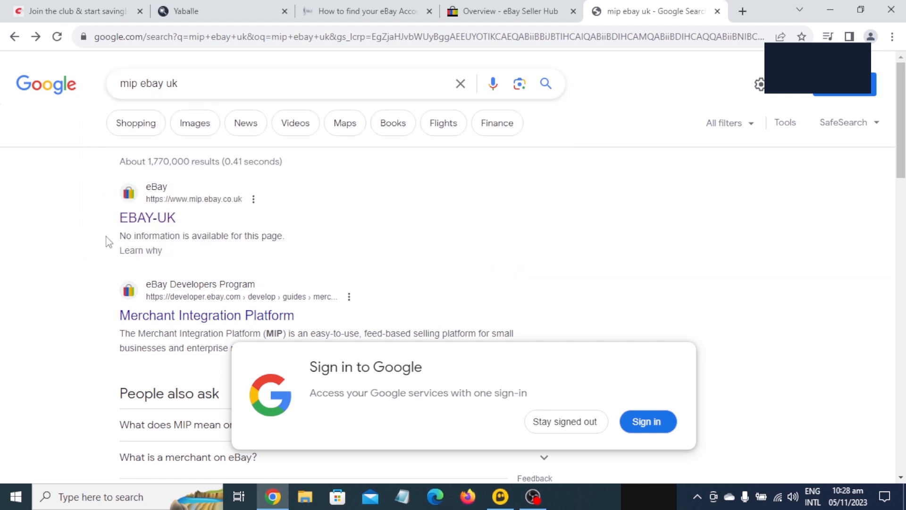
click(148, 221)
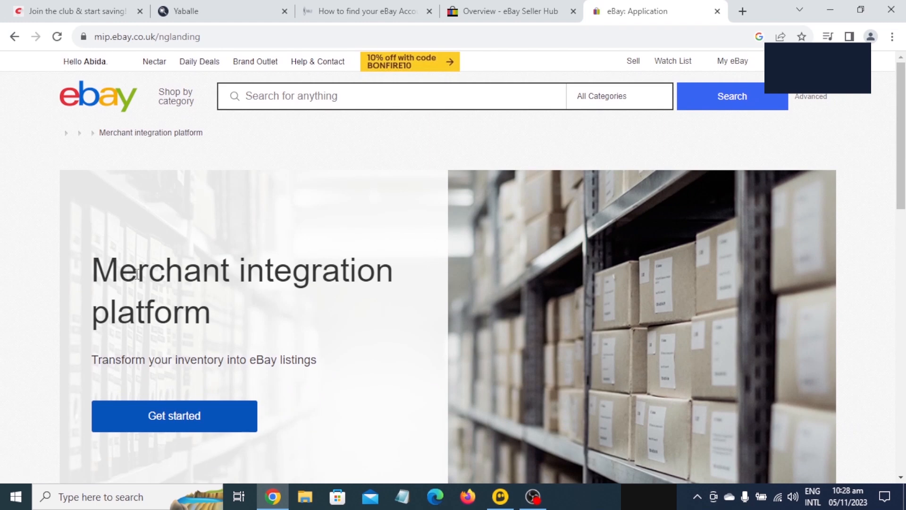
scroll(137, 274, down, 3)
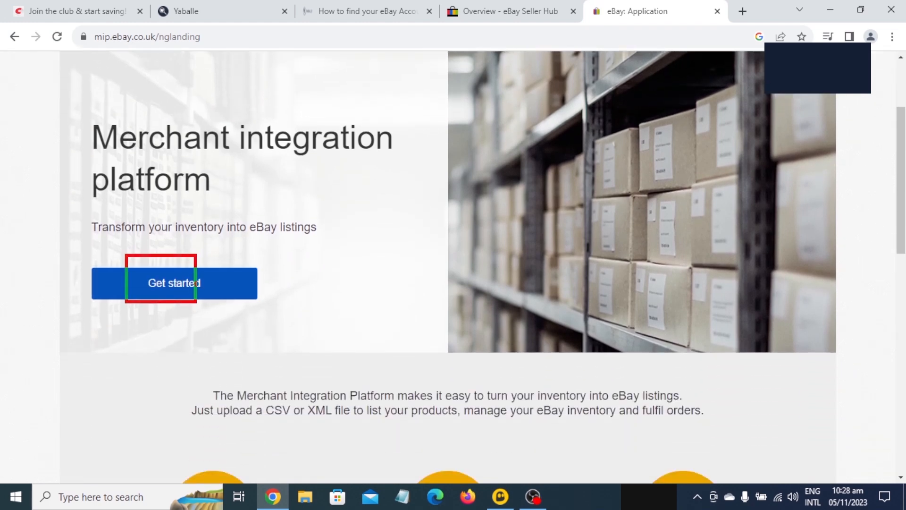
click(182, 293)
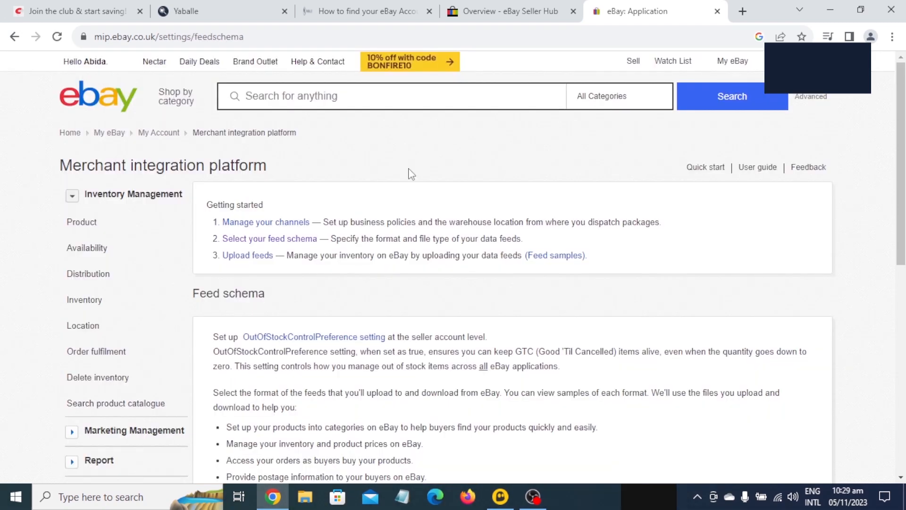
Step: Review the Getting started steps for managing channels, selecting the feed schema and uploading feeds
scroll(399, 168, down, 2)
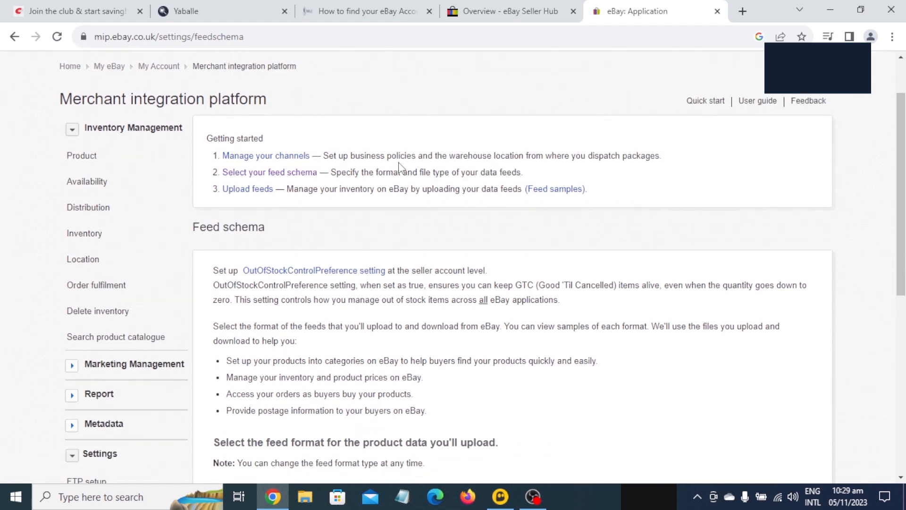
drag(192, 127, 352, 227)
drag(202, 165, 214, 160)
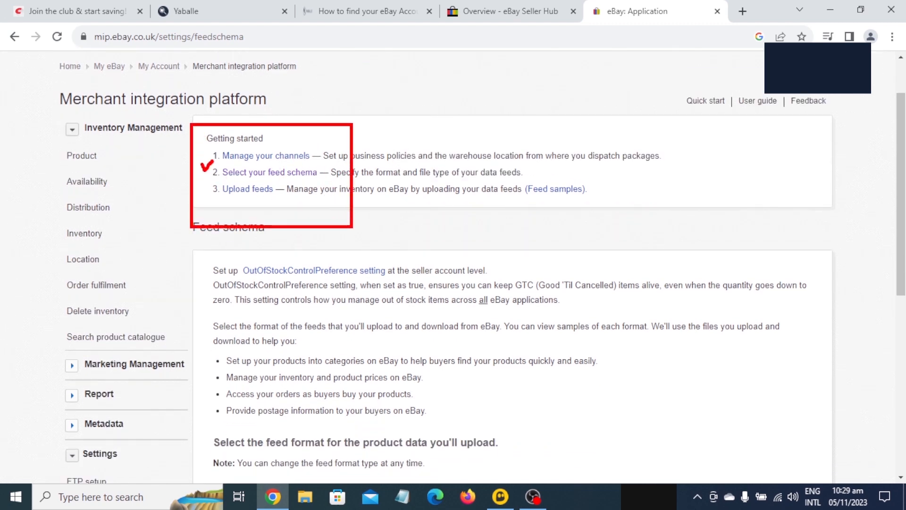
key(Escape)
Step: Examine the eBay format option and the file type setting in the feed format section of the Feed schema page
scroll(281, 203, down, 7)
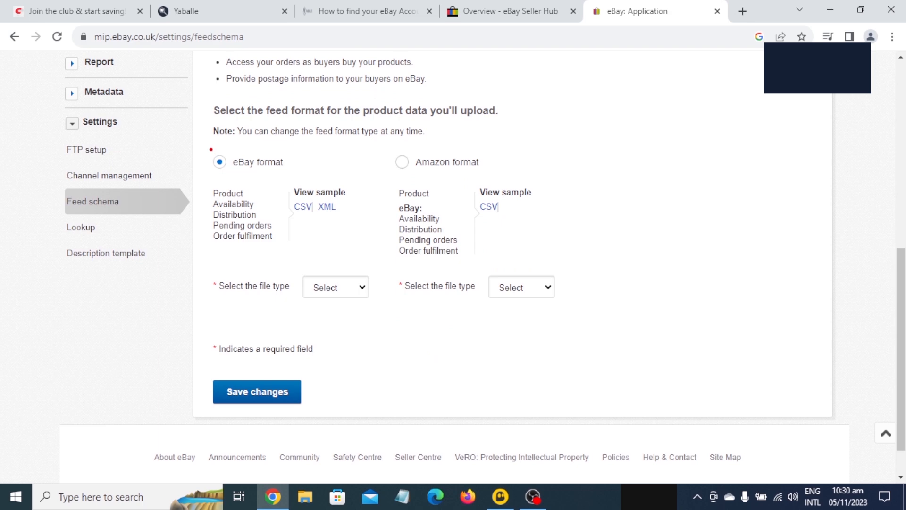
mouse_move(206, 146)
mouse_down()
mouse_move(298, 174)
mouse_move(337, 151)
mouse_up()
key(Escape)
scroll(330, 179, down, 1)
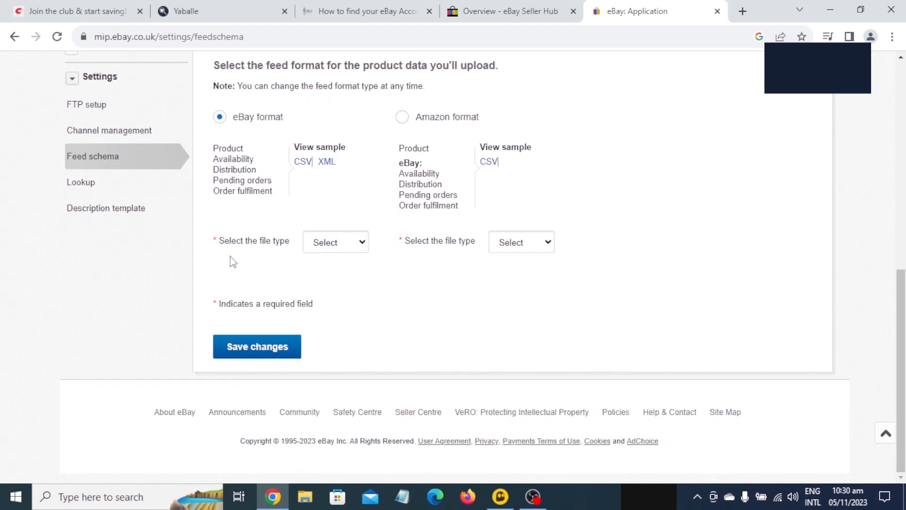
Step: Set the file type of the eBay format to CSV on the Feed schema page and save the changes
click(358, 247)
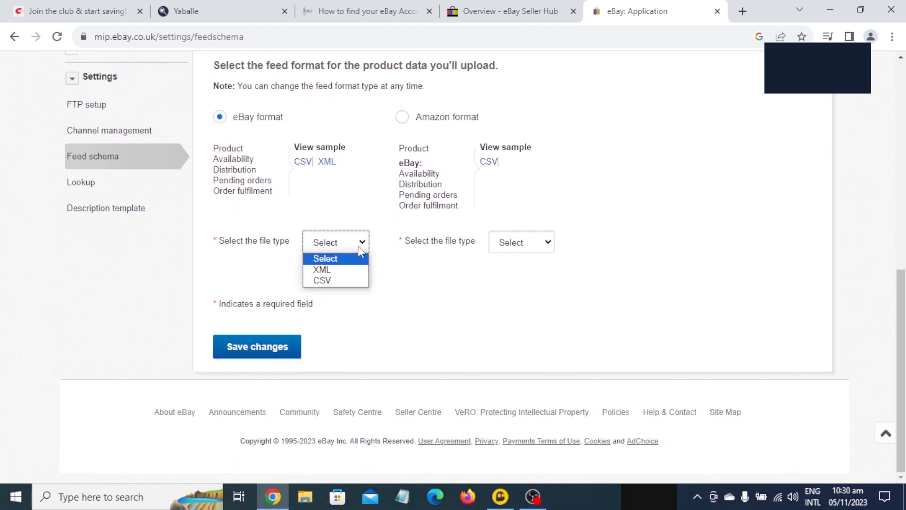
click(332, 279)
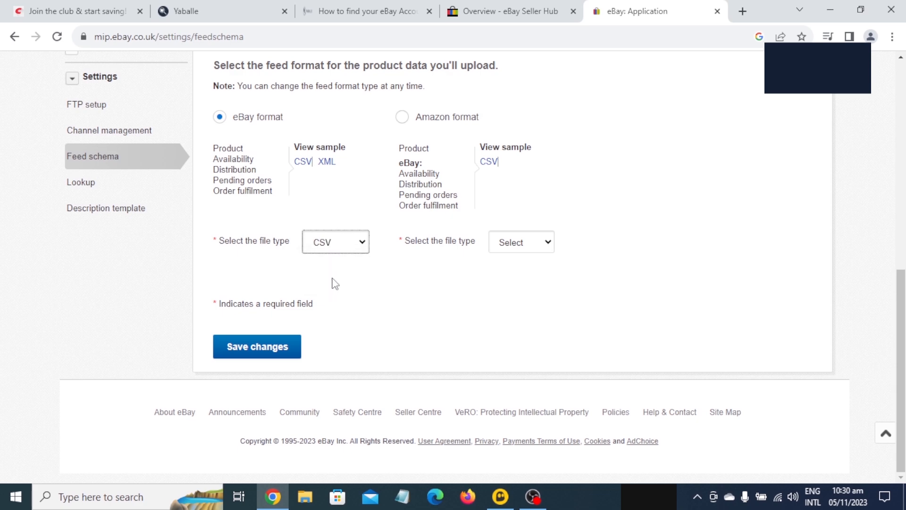
click(240, 356)
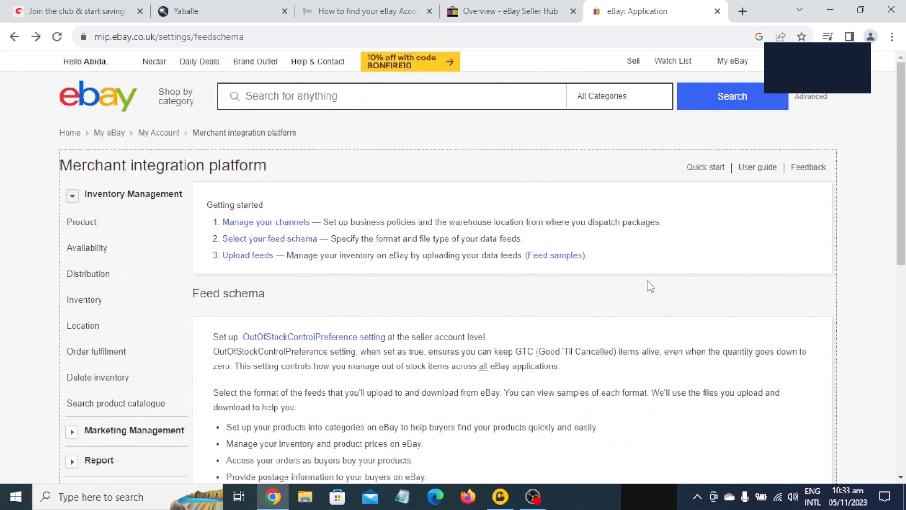
Step: Open the FTP setup page of the Merchant integration platform and review its token generation instructions
scroll(650, 287, down, 5)
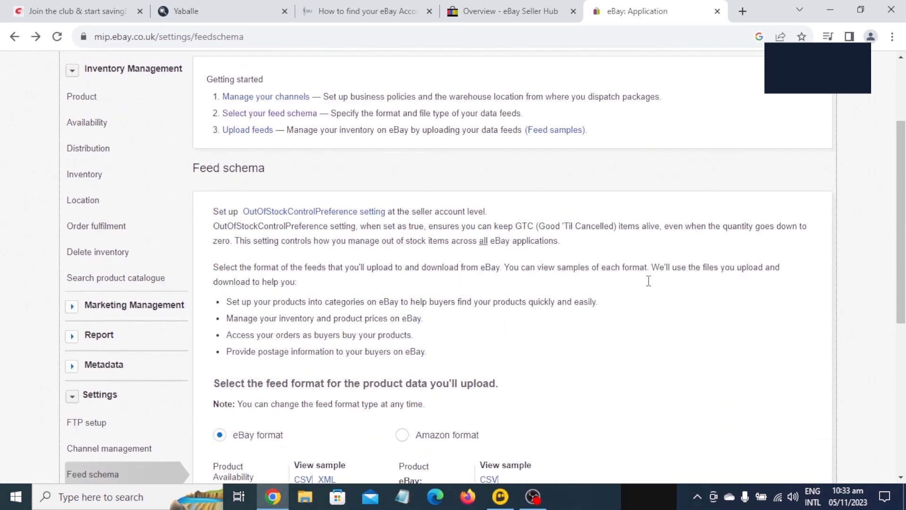
scroll(651, 286, down, 1)
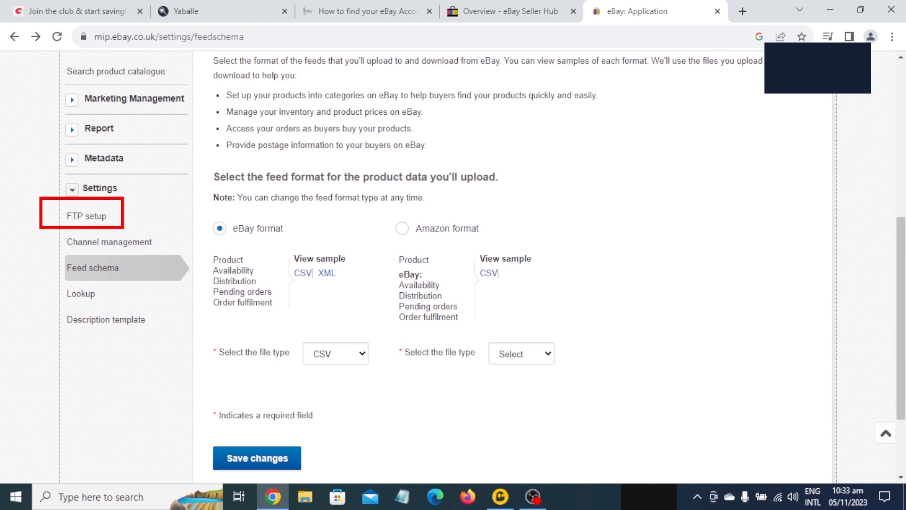
click(92, 220)
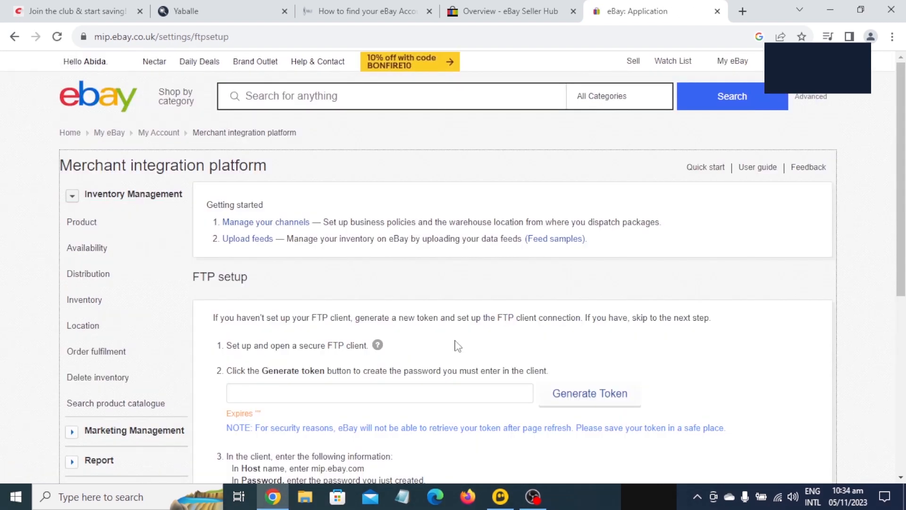
scroll(457, 346, down, 3)
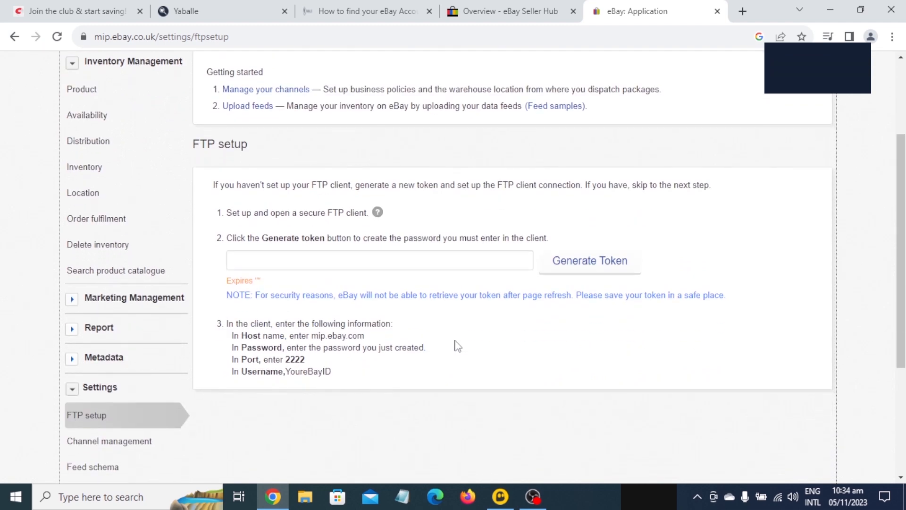
mouse_move(208, 229)
mouse_down()
mouse_move(463, 284)
mouse_move(680, 285)
mouse_up()
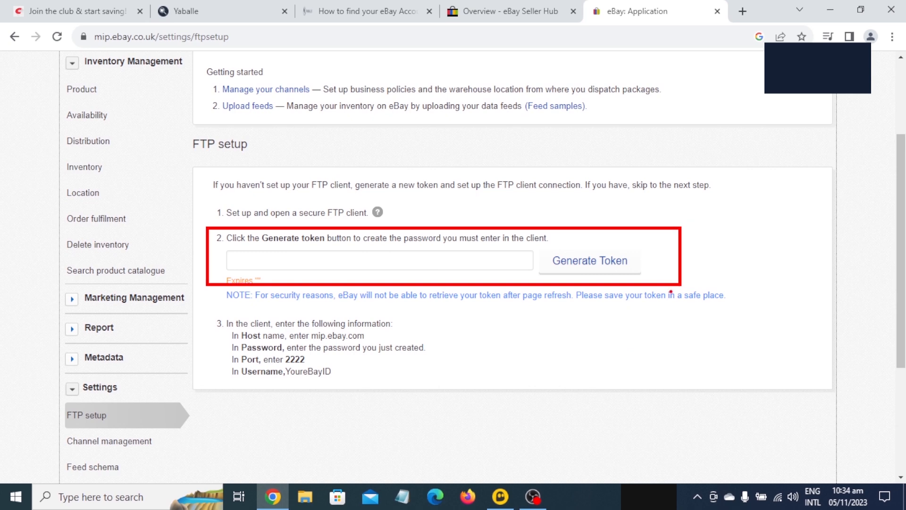
drag(541, 245, 643, 282)
mouse_move(666, 206)
mouse_down()
mouse_move(629, 244)
mouse_move(626, 253)
mouse_move(640, 257)
mouse_up()
key(Escape)
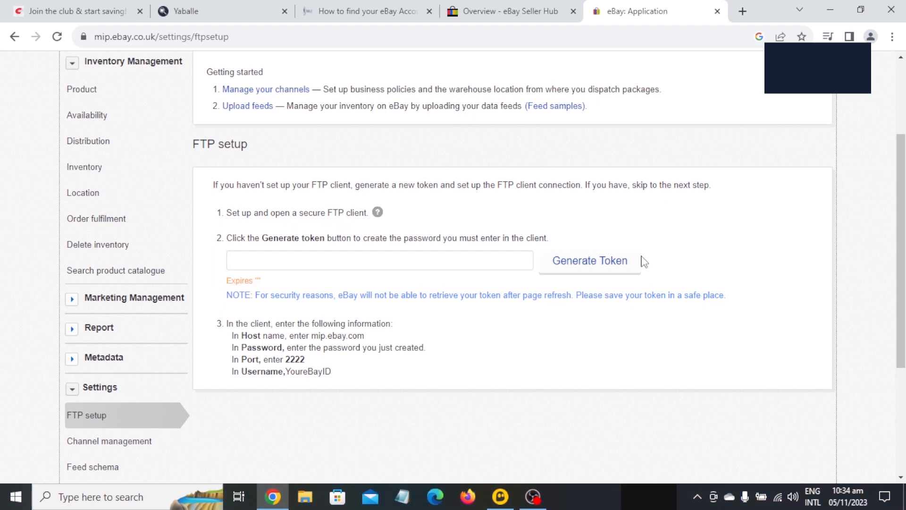
Step: Compare Yaballe's Ebay User ID and MIP Token fields with the username and token entries on eBay's FTP setup page
click(241, 13)
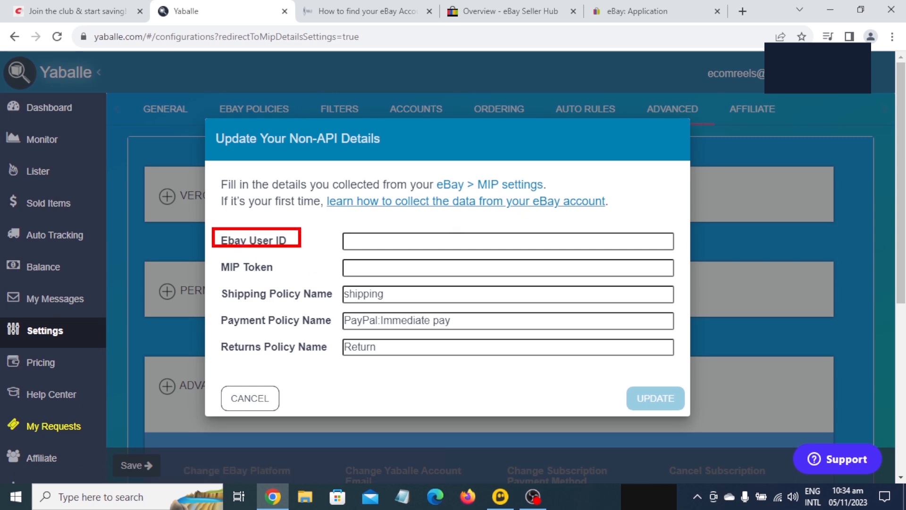
click(639, 18)
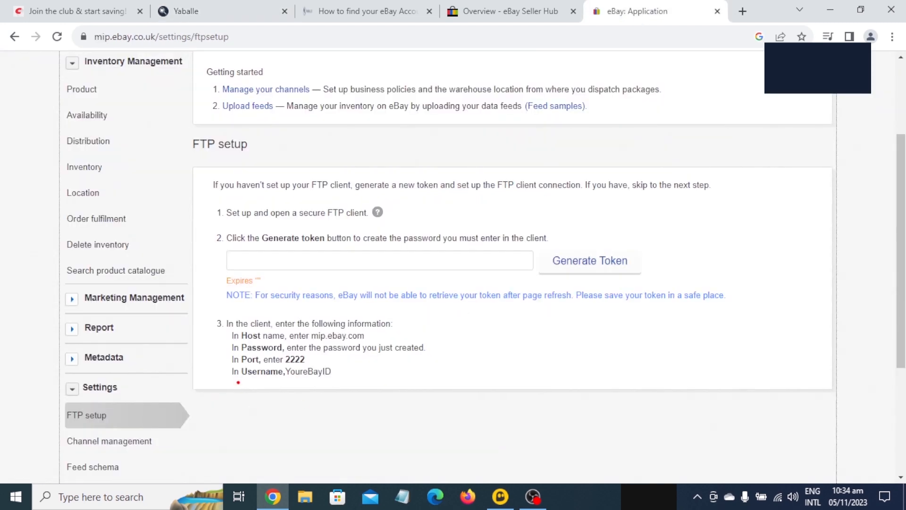
drag(226, 367, 353, 383)
drag(323, 409, 324, 451)
drag(313, 418, 354, 420)
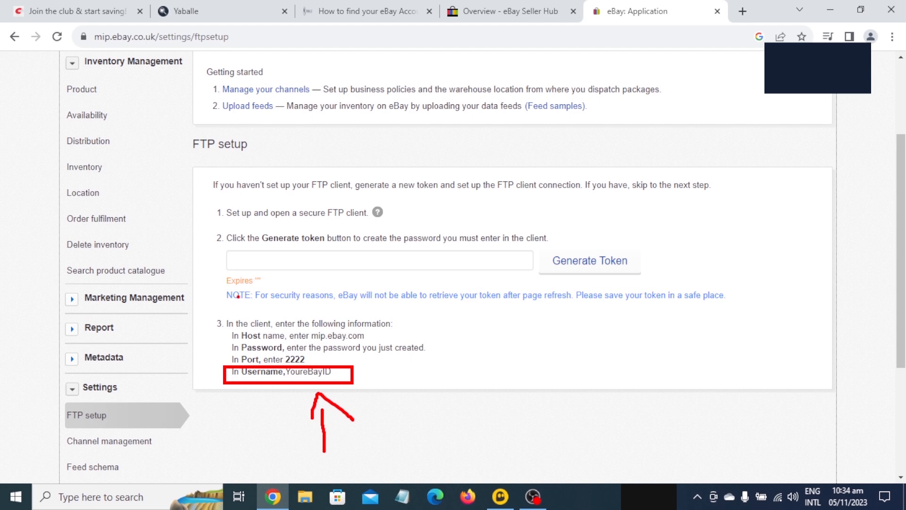
drag(543, 250, 631, 275)
key(Escape)
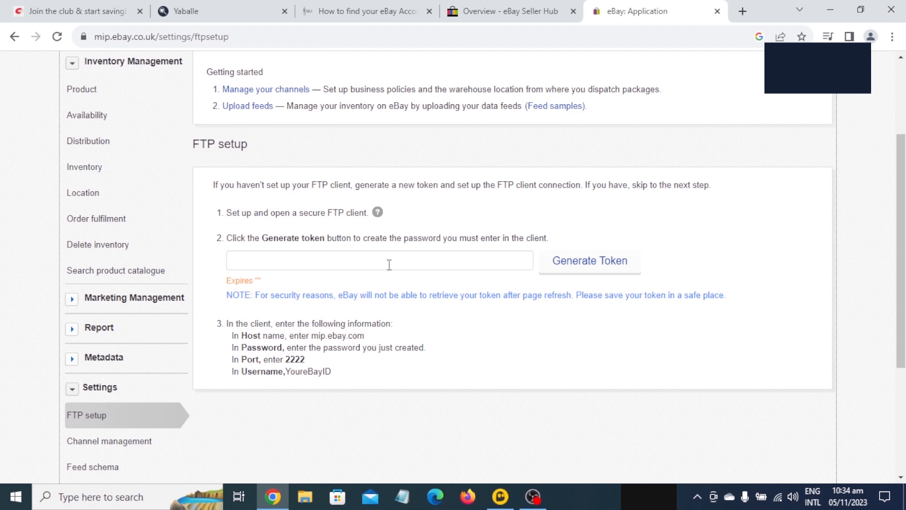
Step: Generate a new token on the FTP setup page and copy the full token
click(590, 261)
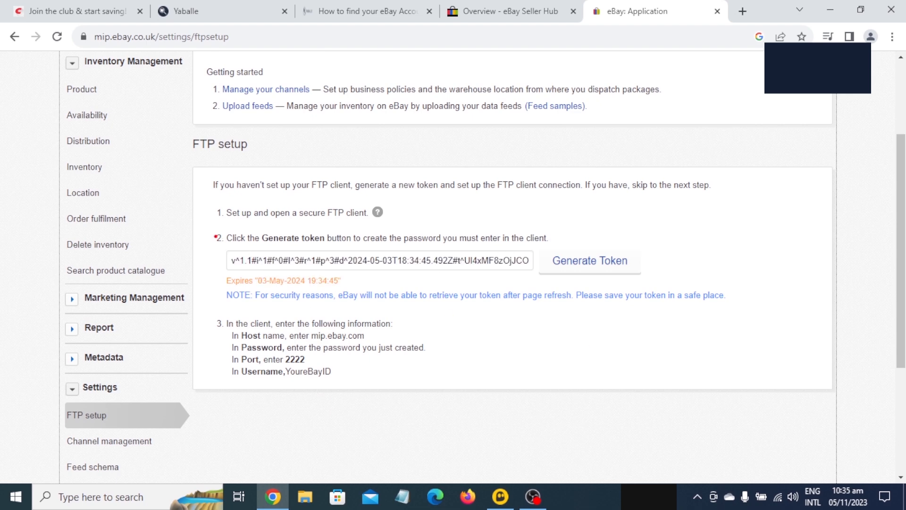
drag(207, 224, 544, 288)
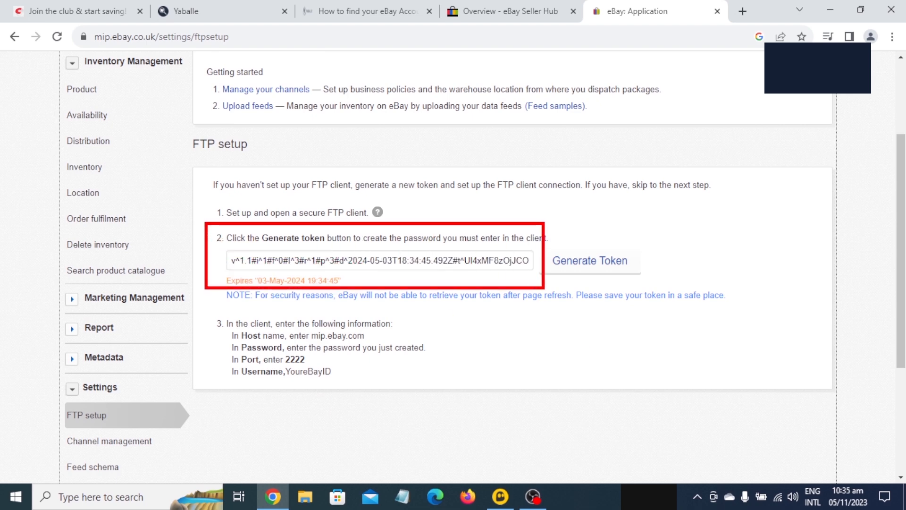
key(Escape)
click(450, 262)
key(ctrl+a)
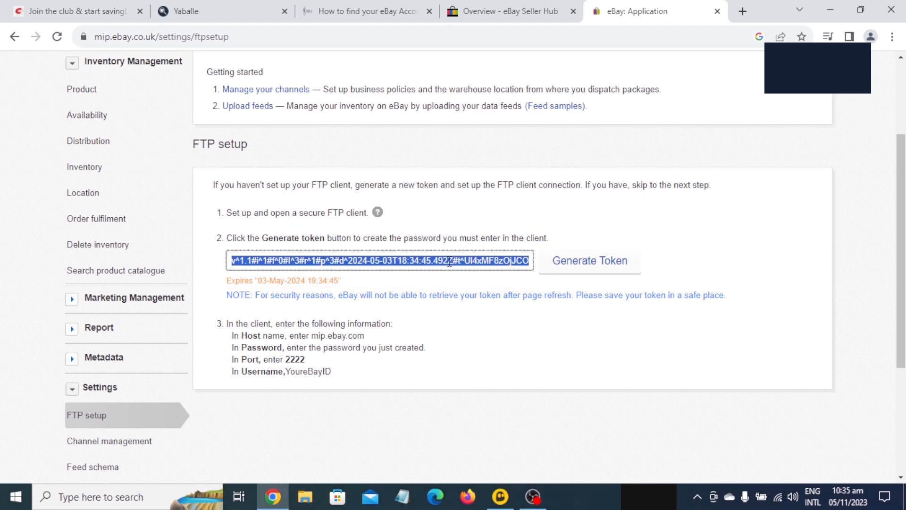
click(469, 356)
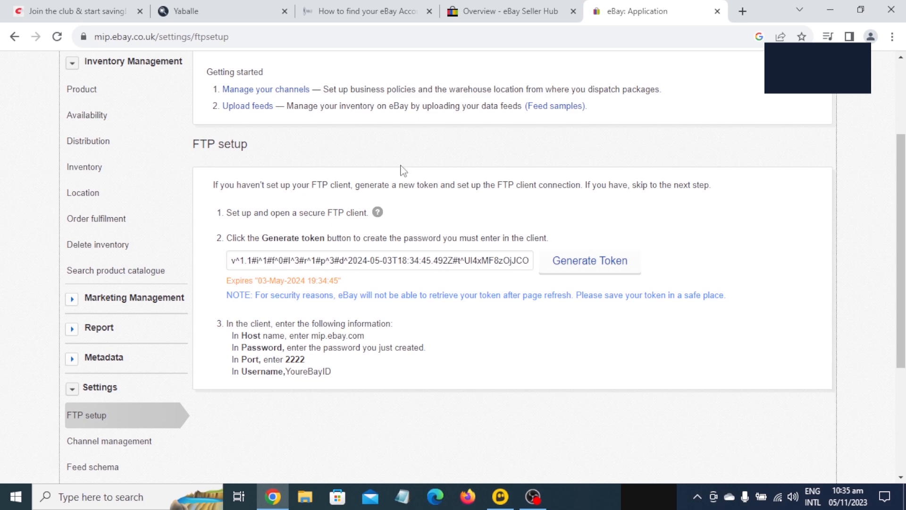
Step: Paste the generated token into MIP Token and fill in the Ebay User ID in Yaballe's Non-API details
click(236, 11)
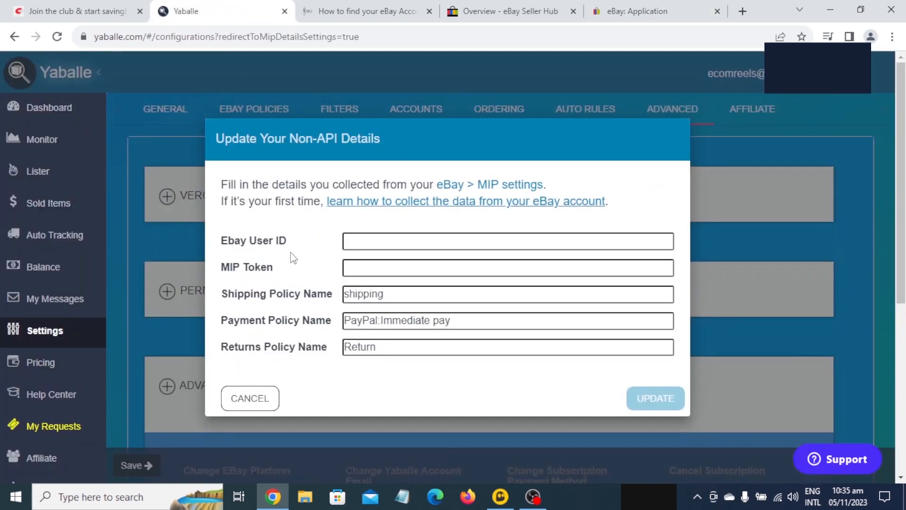
click(363, 272)
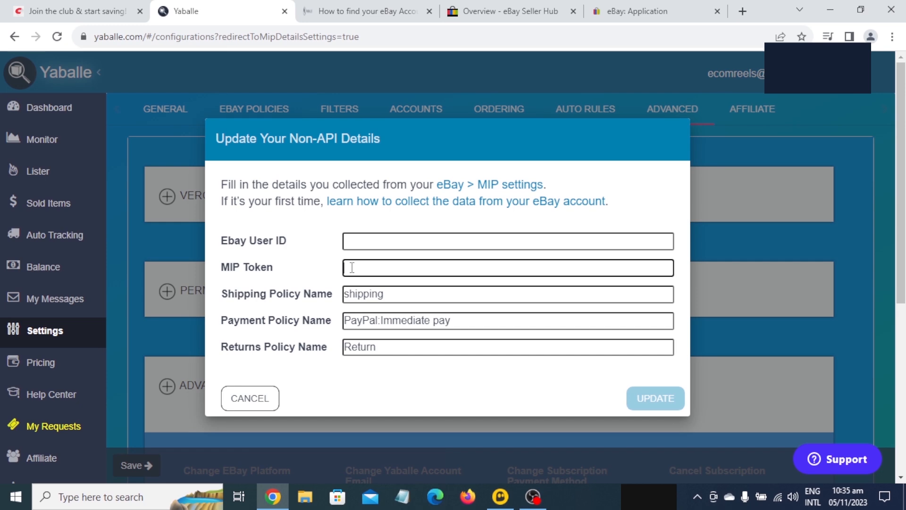
key(ctrl+v)
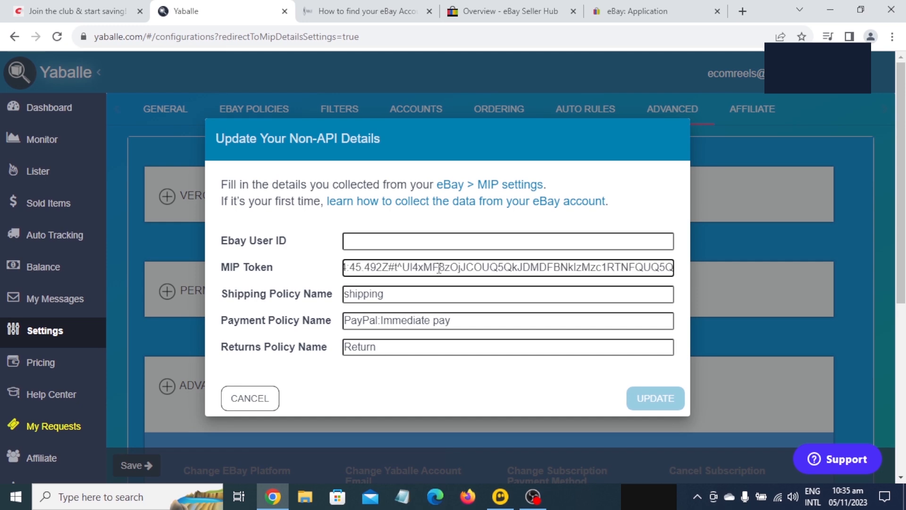
drag(340, 256, 494, 279)
key(Escape)
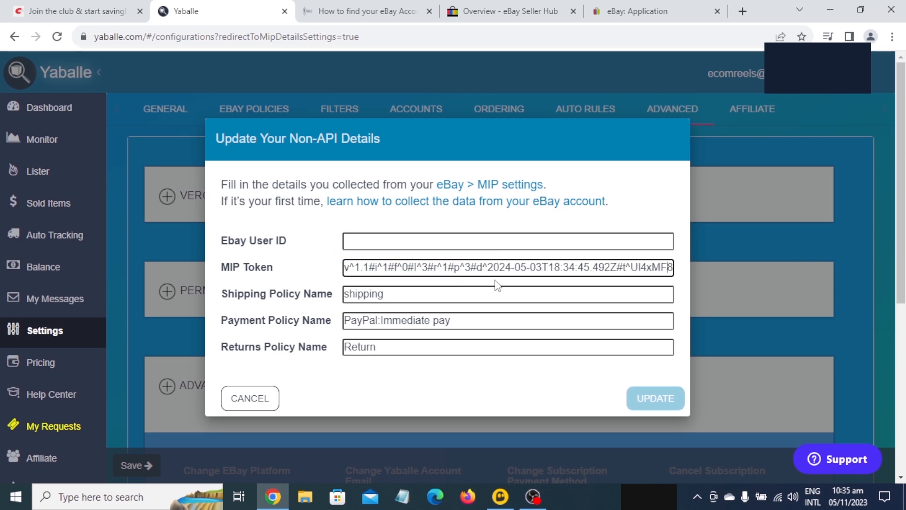
click(614, 6)
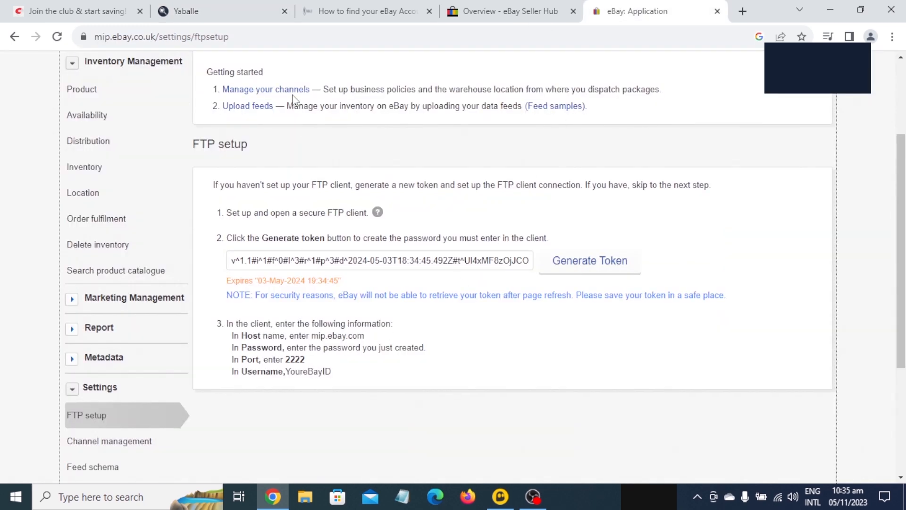
click(245, 7)
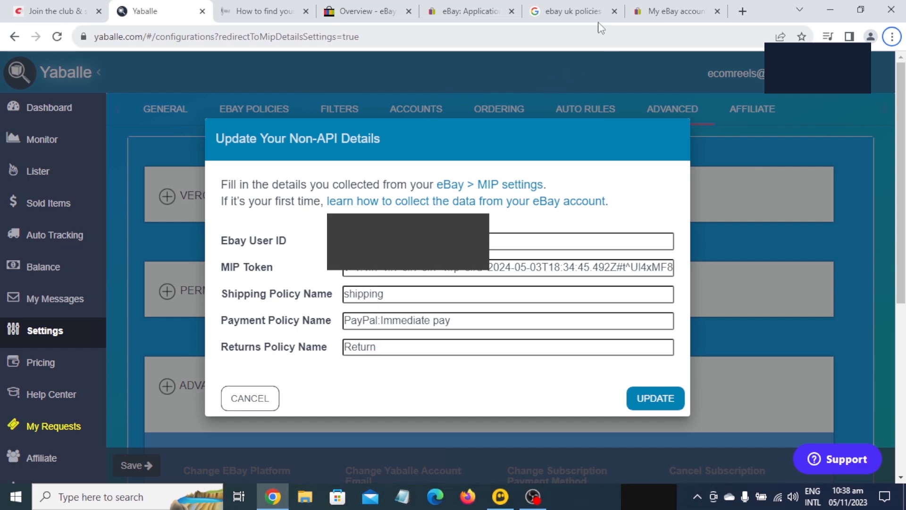
Step: Check the returns, payment and postage policy names on eBay's business policies page against the policy fields in Yaballe
click(569, 12)
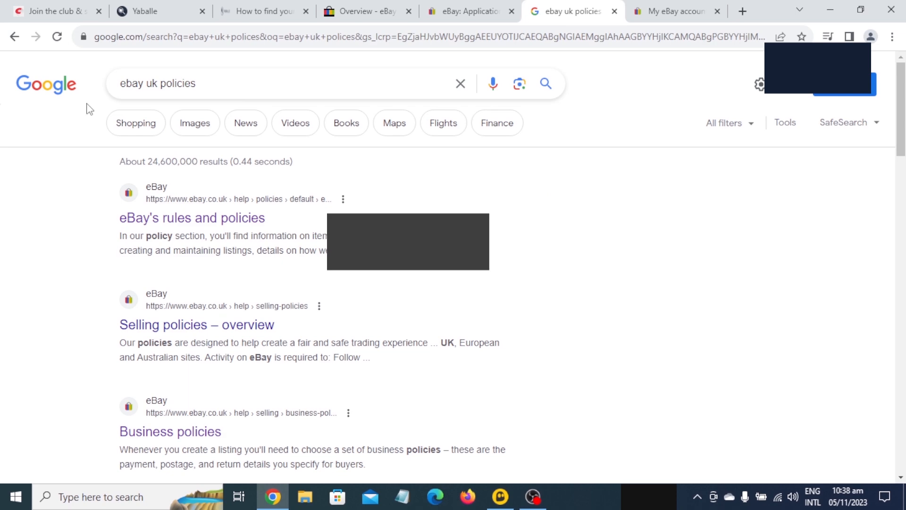
click(672, 8)
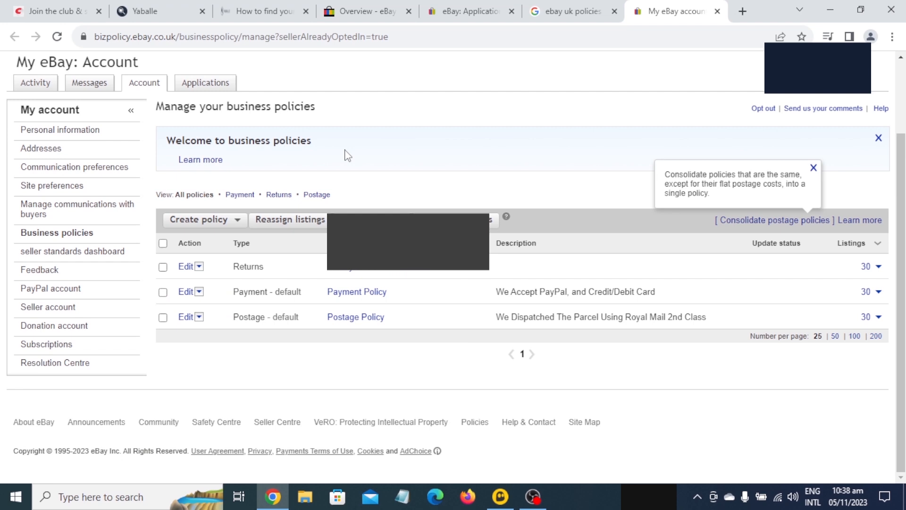
click(158, 10)
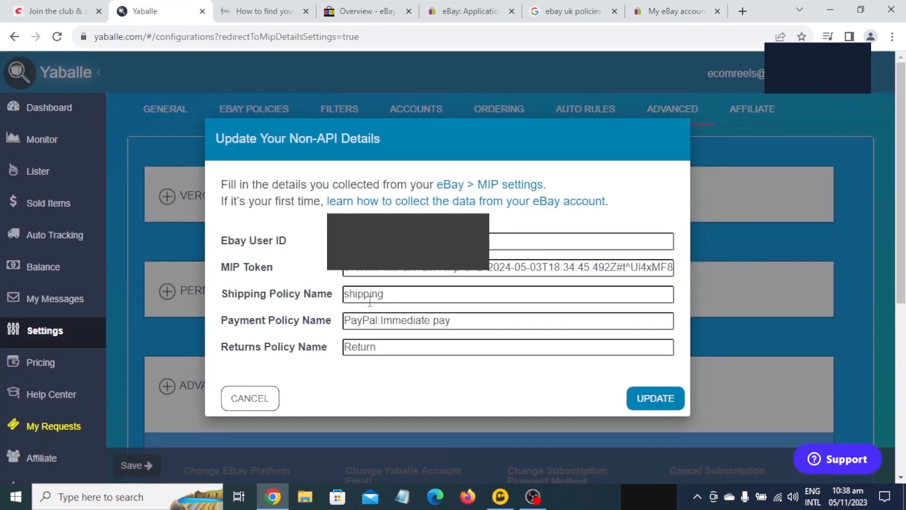
Step: Submit the Non-API details in Yaballe and agree to enable the Non-API connection for the first time
click(650, 401)
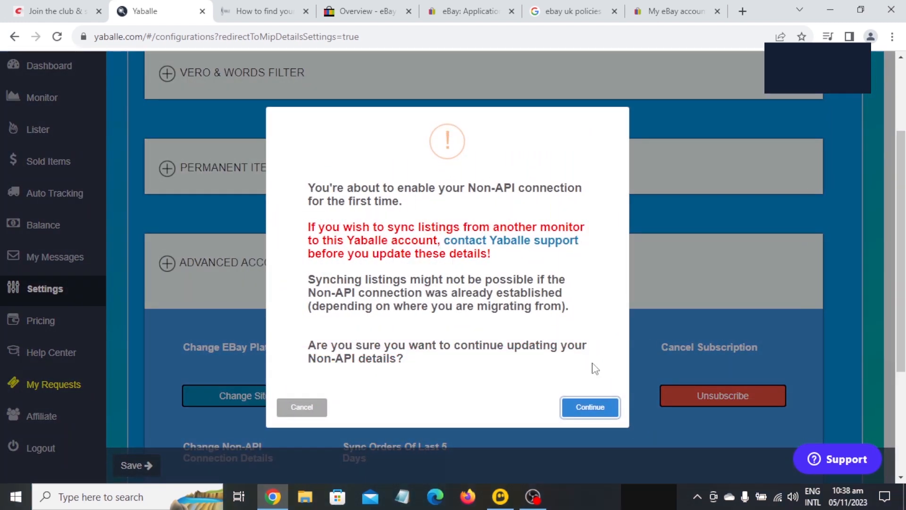
click(586, 409)
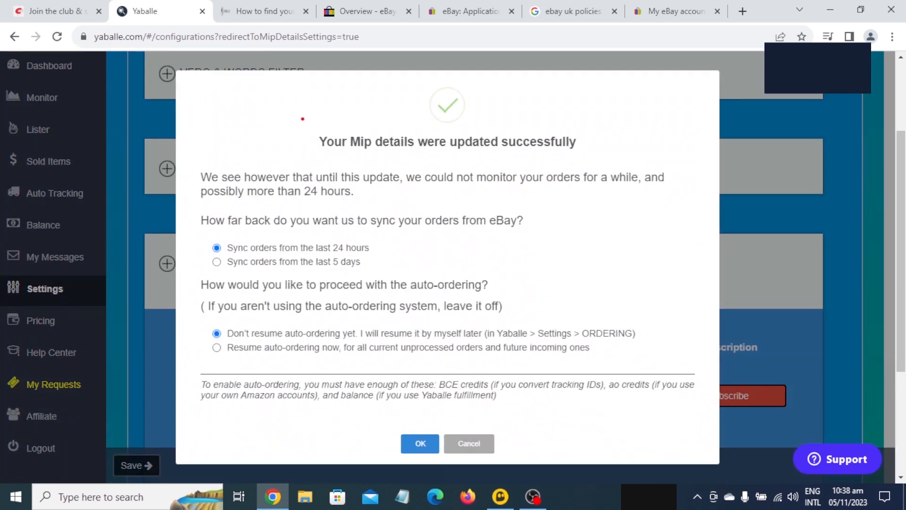
mouse_move(301, 107)
mouse_down()
mouse_move(509, 174)
mouse_move(616, 169)
mouse_up()
mouse_move(298, 87)
mouse_down()
mouse_move(521, 157)
mouse_move(585, 159)
mouse_up()
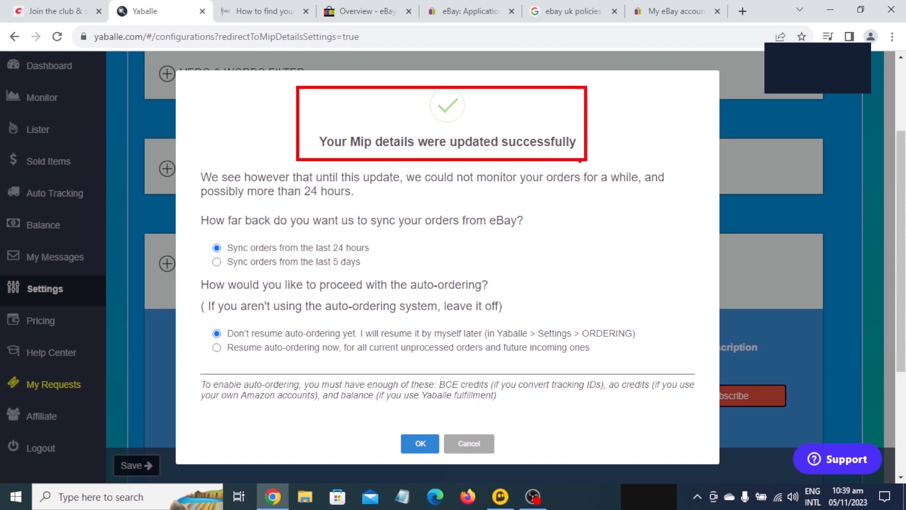
key(Escape)
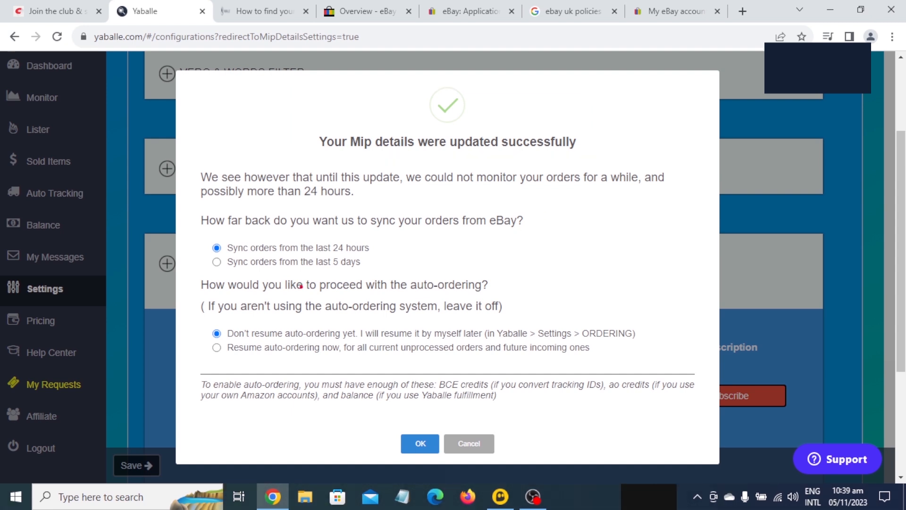
Step: Accept syncing orders from the last 24 hours without resuming auto-ordering, and dismiss the resulting message
mouse_move(192, 229)
mouse_down()
mouse_move(438, 352)
mouse_move(523, 364)
mouse_up()
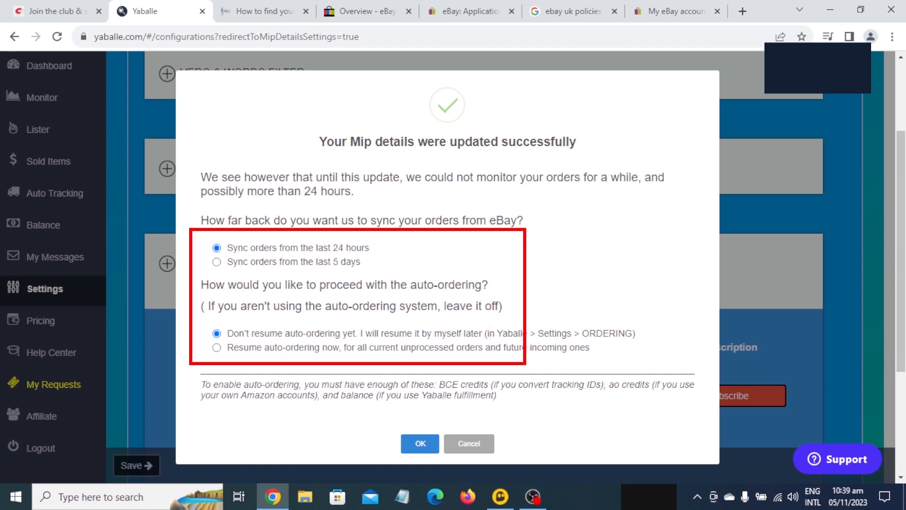
drag(390, 256, 430, 256)
key(Escape)
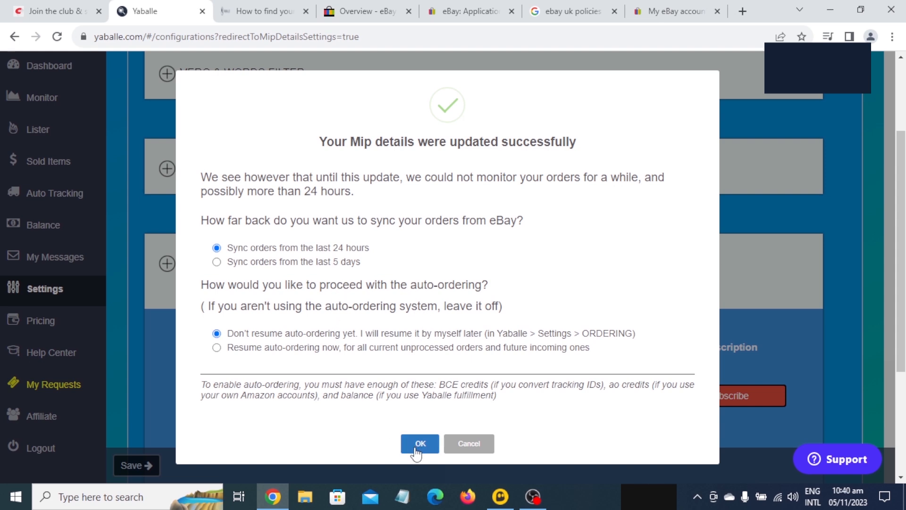
click(416, 450)
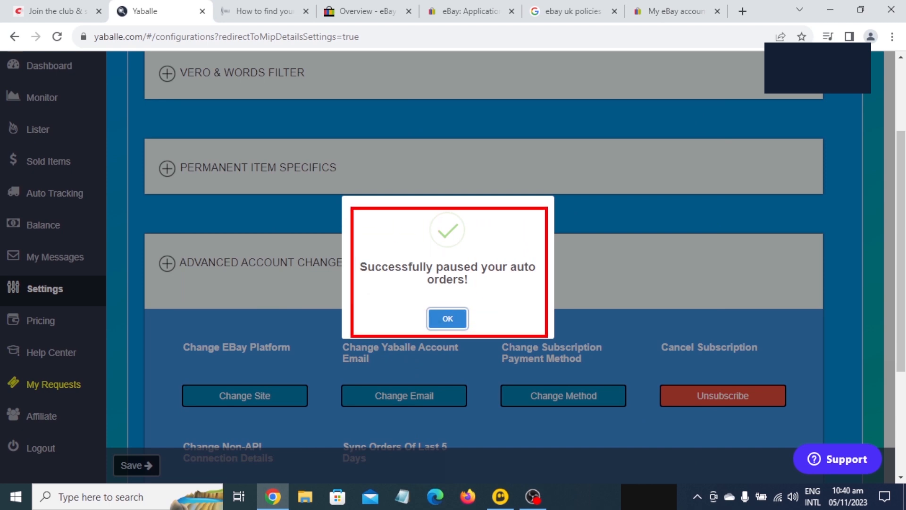
click(447, 319)
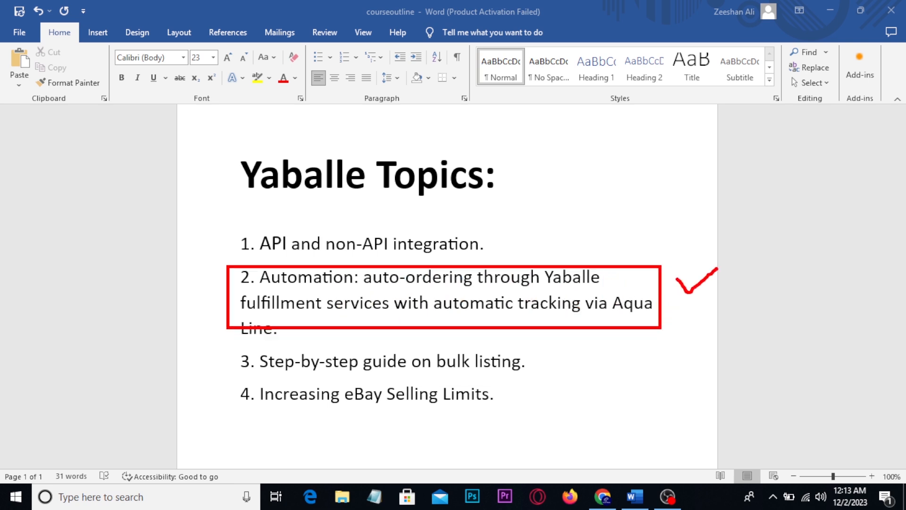
Step: Switch from the Yaballe Topics document in Word to the Yaballe dashboard in Chrome
click(602, 496)
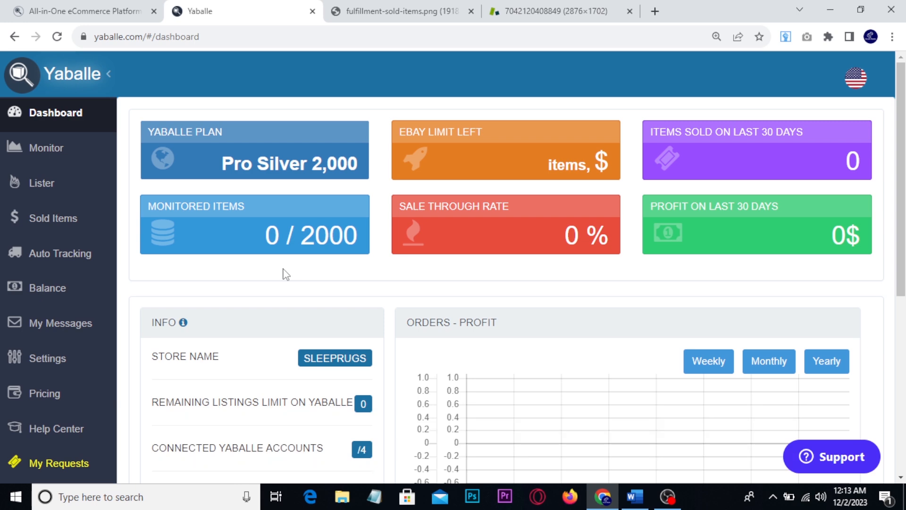
Step: Open the ordering settings and show the available auto-ordering modes
scroll(227, 292, down, 3)
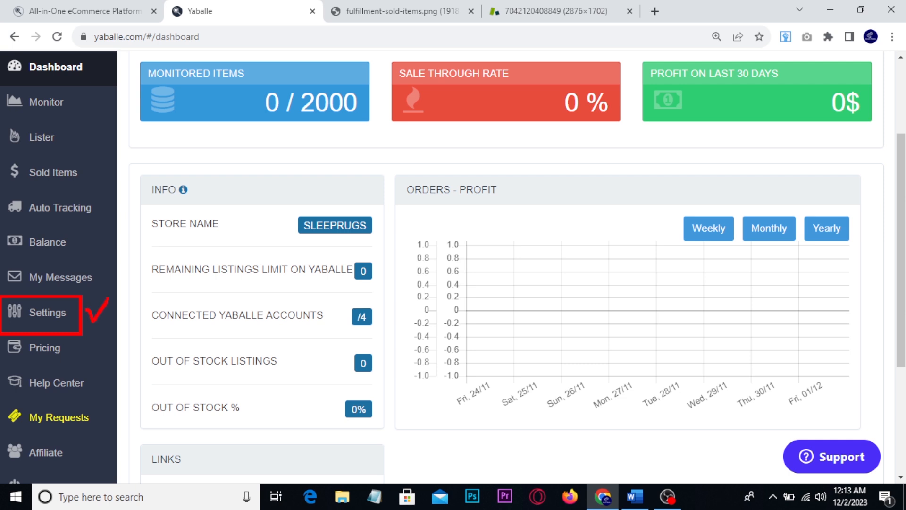
click(65, 314)
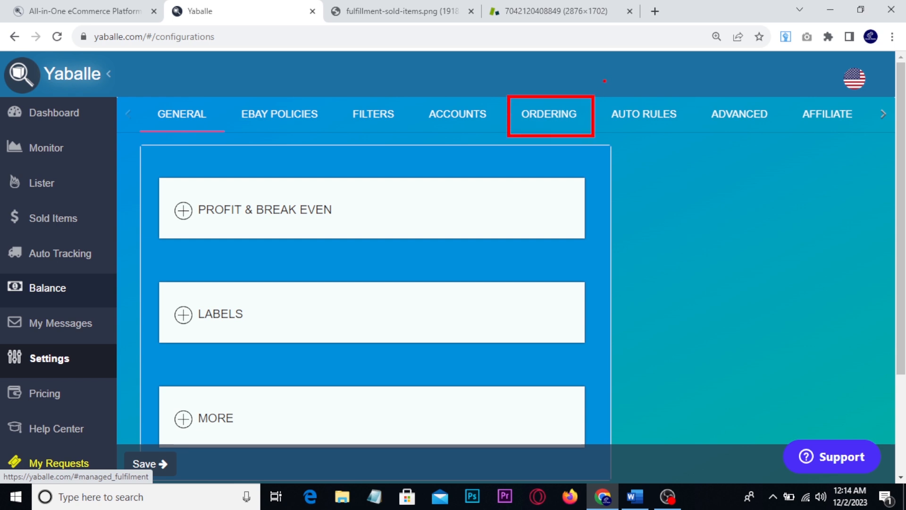
click(551, 120)
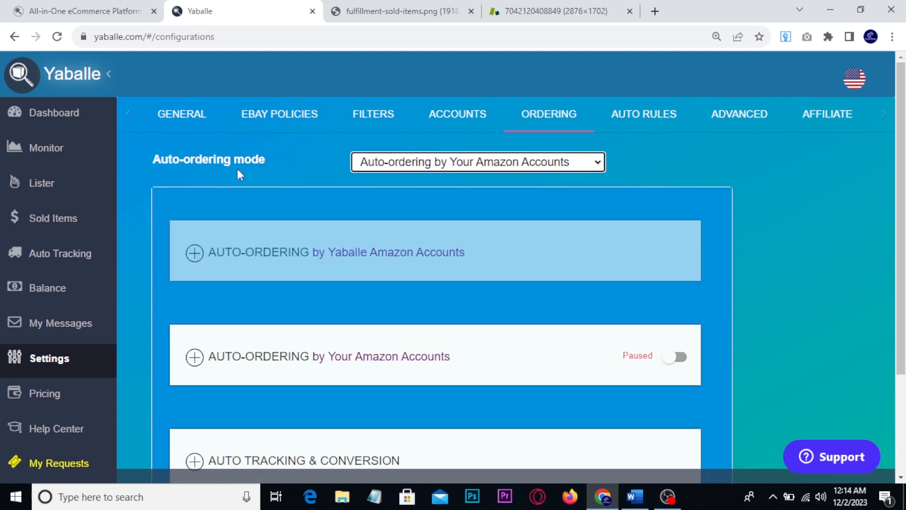
click(594, 166)
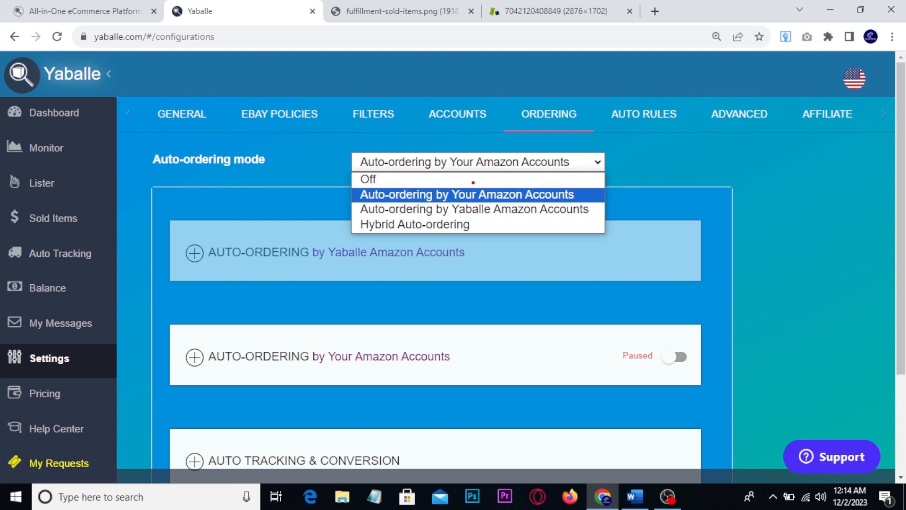
drag(461, 177, 480, 178)
drag(675, 141, 658, 166)
drag(703, 147, 720, 162)
mouse_move(734, 166)
mouse_down()
mouse_move(758, 103)
mouse_move(772, 138)
mouse_up()
drag(650, 184, 745, 172)
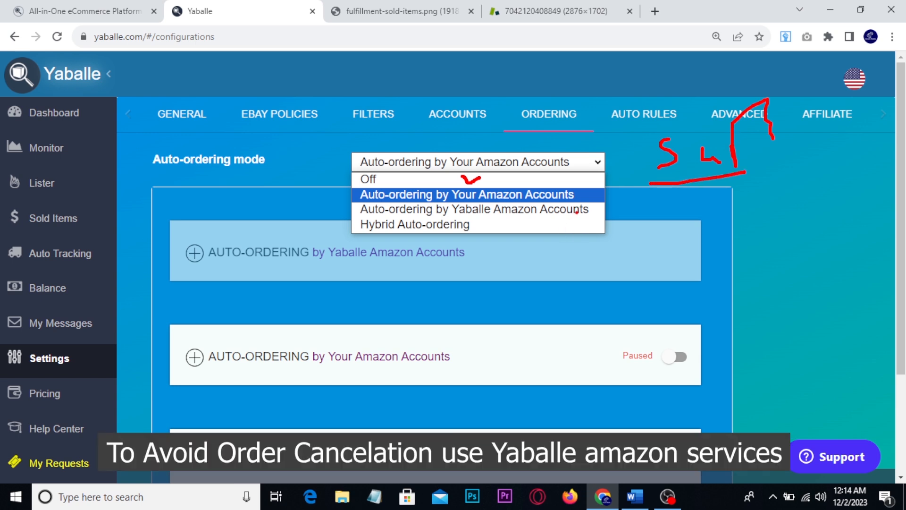
mouse_move(582, 200)
mouse_down()
mouse_move(599, 215)
mouse_move(362, 217)
mouse_move(341, 205)
mouse_move(574, 197)
mouse_up()
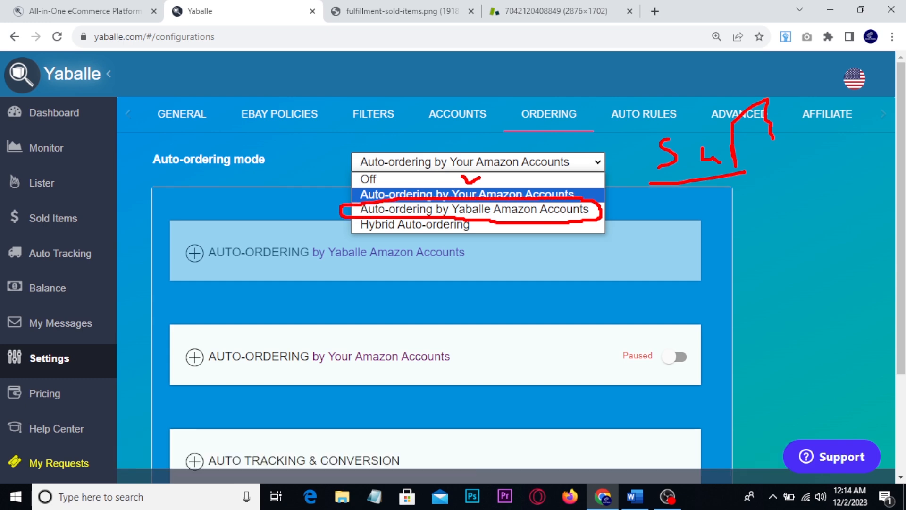
Step: Choose Auto-ordering by Yaballe Amazon Accounts as the auto-ordering mode
key(Escape)
click(580, 163)
click(511, 209)
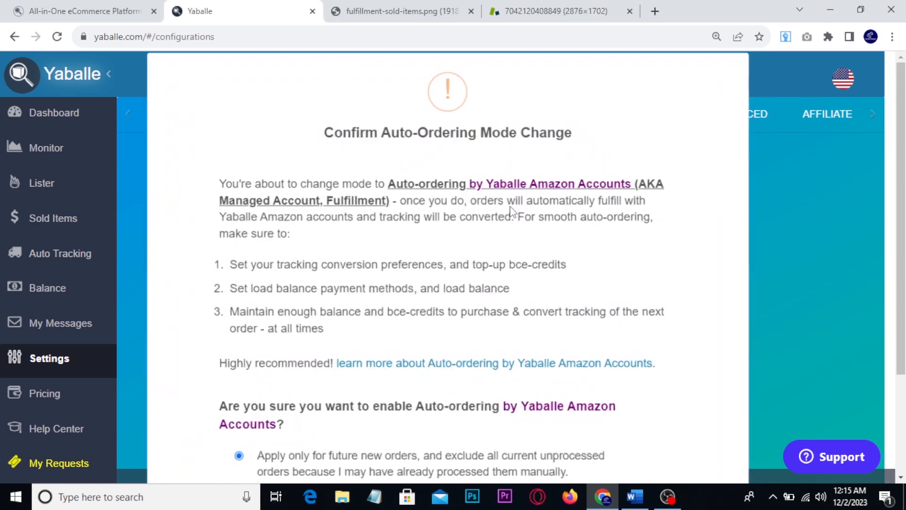
Step: Review the tracking, balance and bce-credits requirements and the order-scope choices in the auto-ordering mode change confirmation
scroll(511, 208, down, 2)
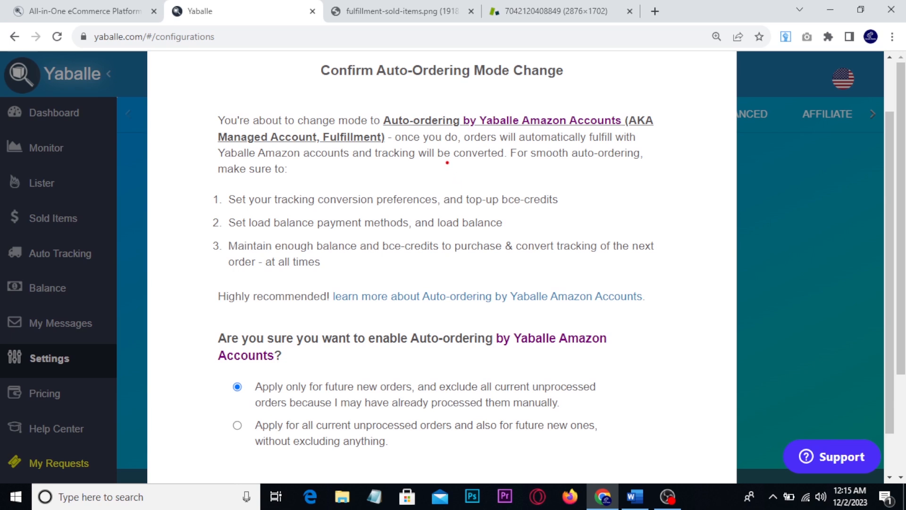
drag(580, 168, 687, 230)
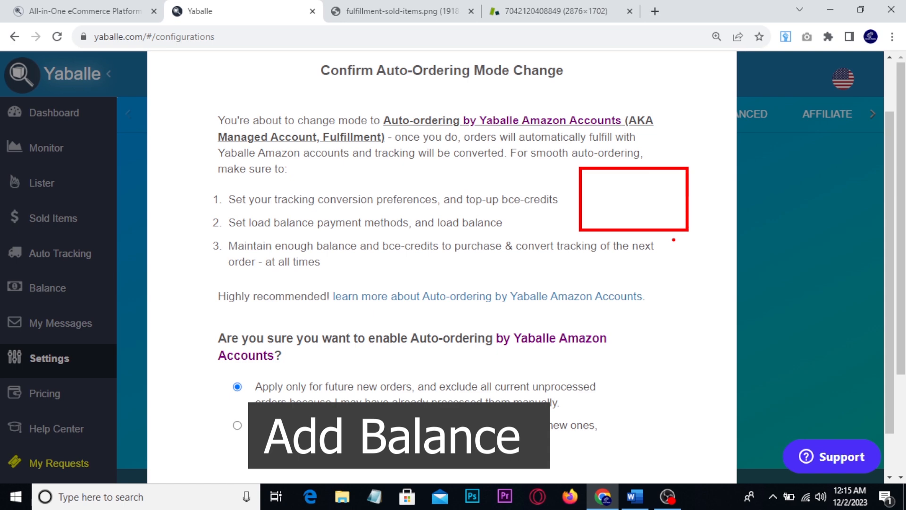
mouse_move(206, 190)
mouse_down()
mouse_move(214, 197)
mouse_move(230, 186)
mouse_up()
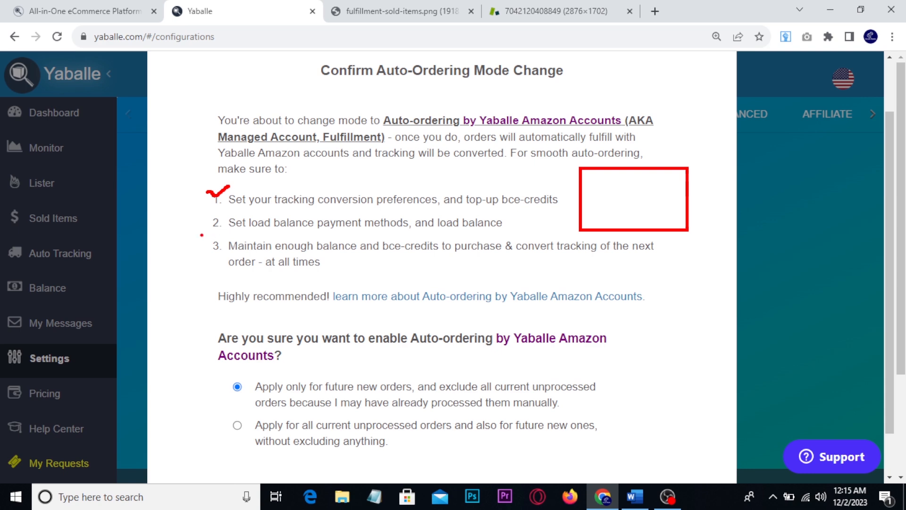
drag(198, 218, 216, 218)
drag(193, 251, 214, 241)
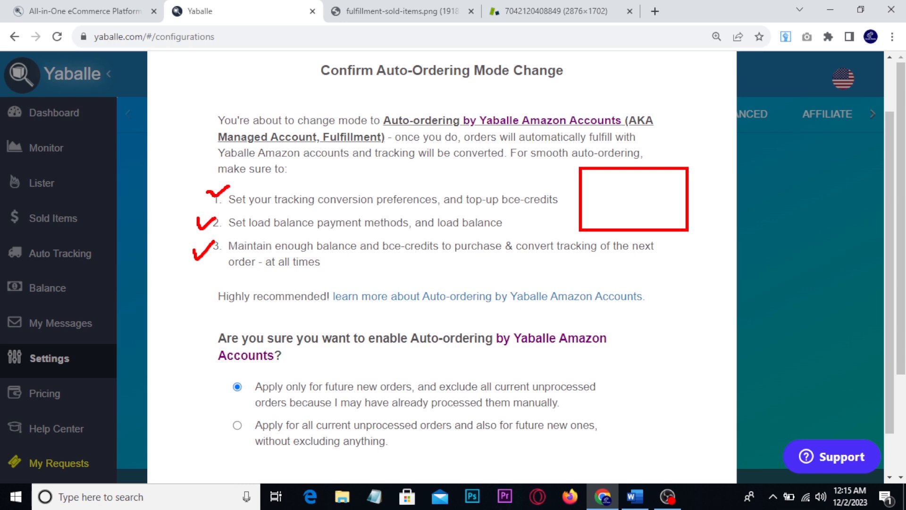
mouse_move(592, 64)
mouse_down()
mouse_move(592, 90)
mouse_move(619, 72)
mouse_move(710, 67)
mouse_up()
drag(589, 104, 661, 97)
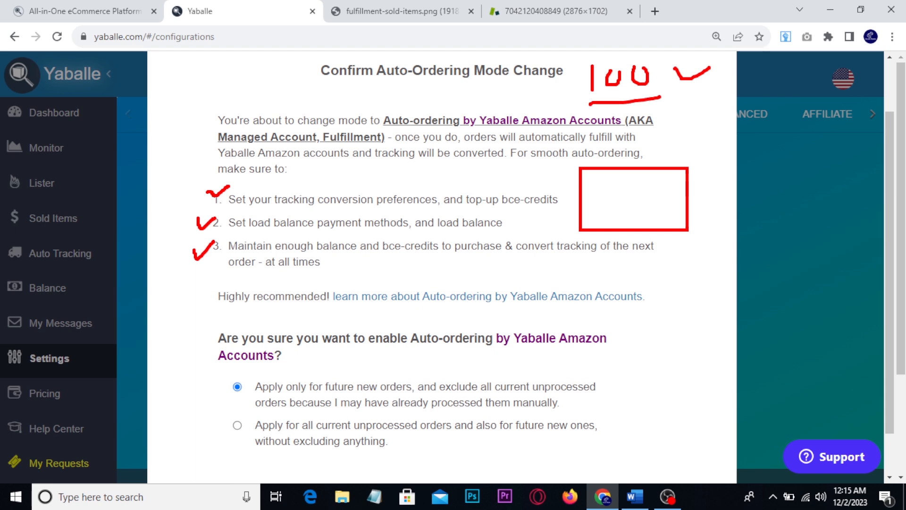
click(687, 58)
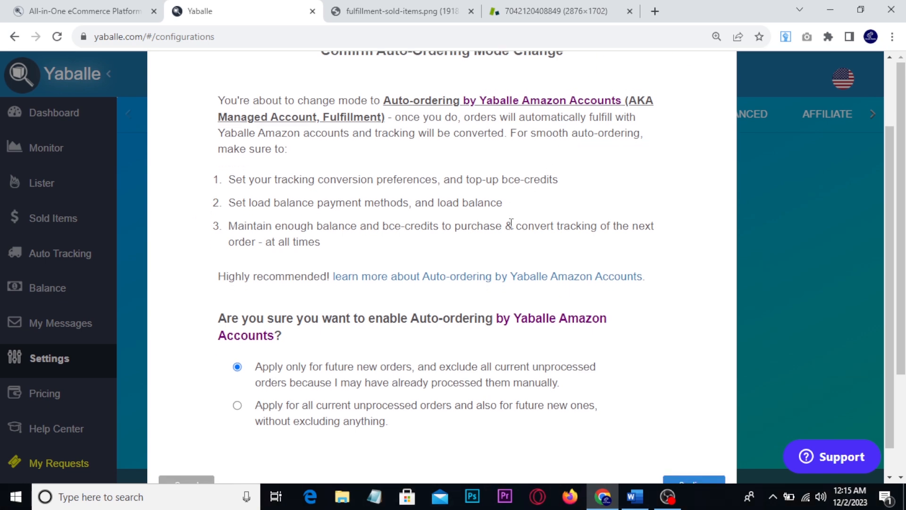
scroll(509, 222, down, 1)
drag(210, 313, 531, 361)
mouse_move(627, 333)
mouse_down()
mouse_move(633, 346)
mouse_move(672, 316)
mouse_up()
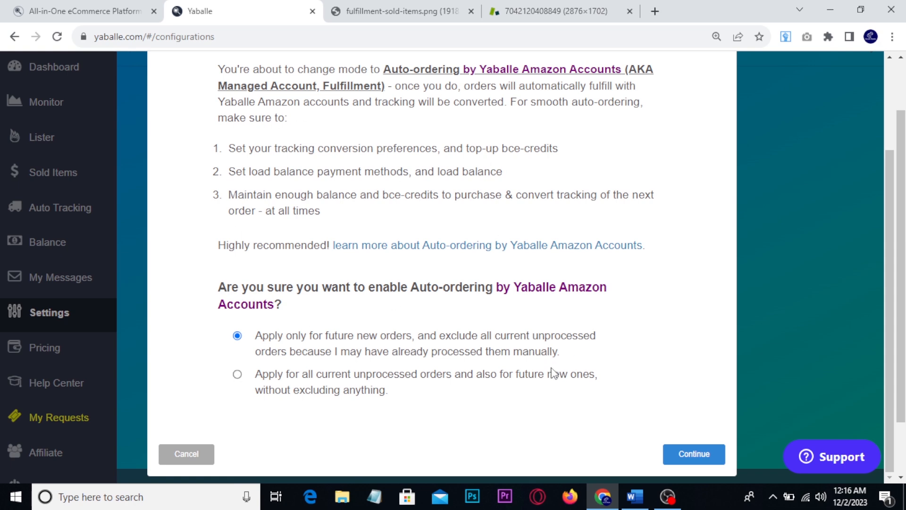
Step: Confirm the mode change for future new orders only, and resume auto-ordering by Yaballe Amazon Accounts
click(703, 453)
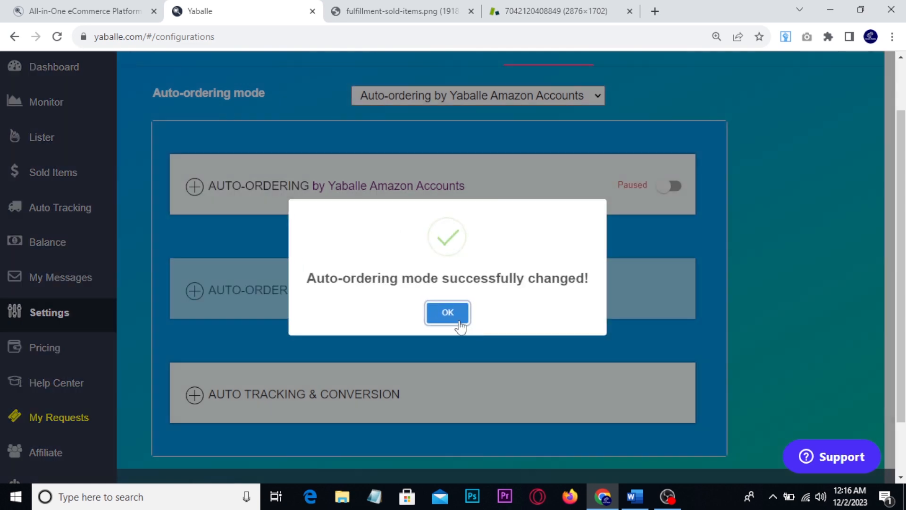
click(434, 316)
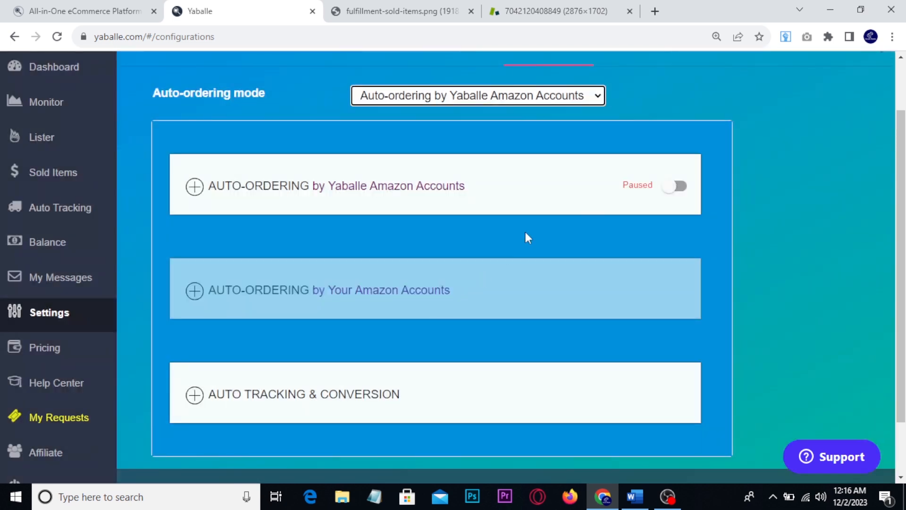
click(672, 188)
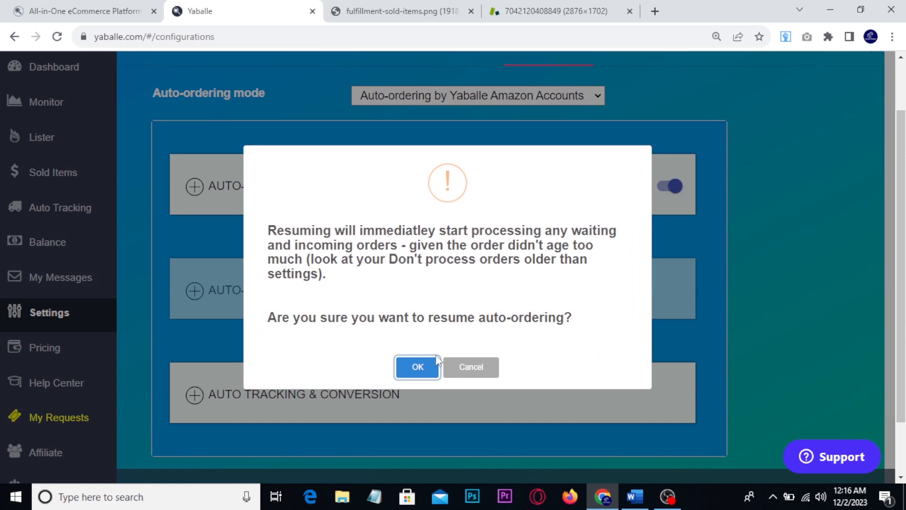
click(415, 366)
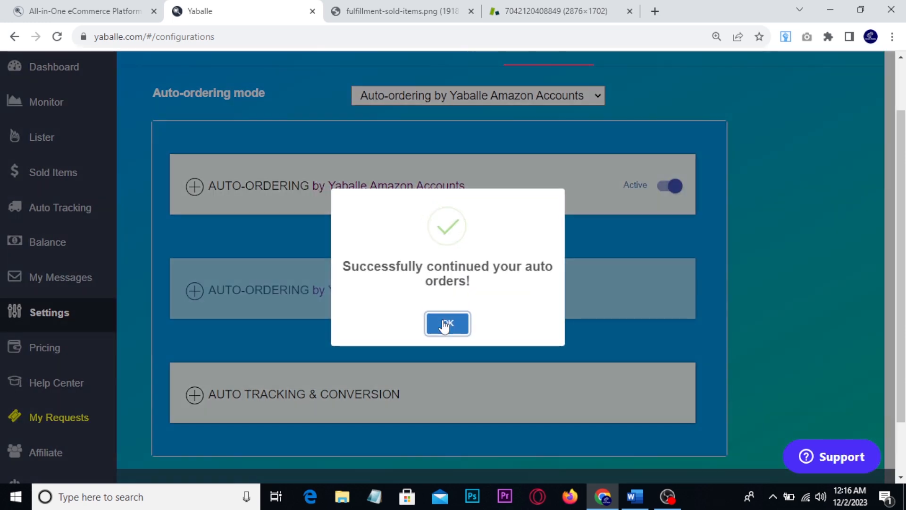
click(446, 325)
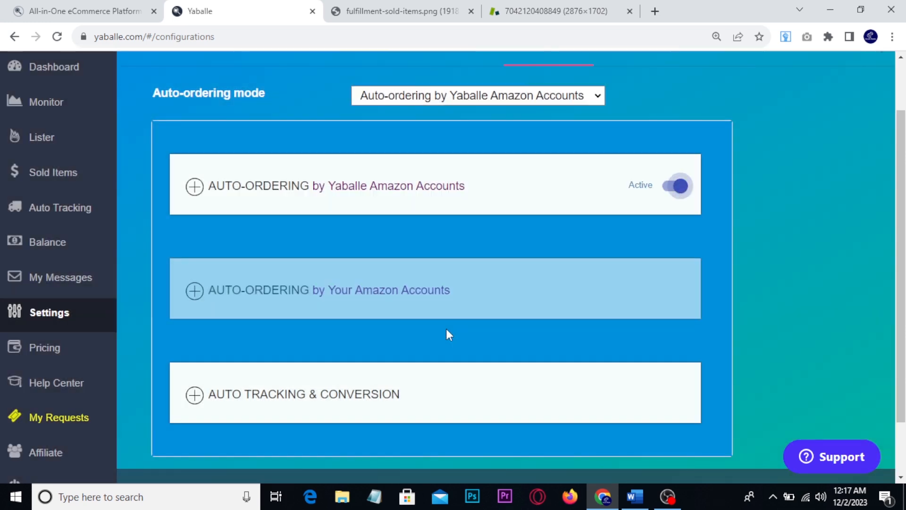
Step: Expand the Auto-ordering by Yaballe Amazon Accounts settings and set the filters' maximum order price to $200
drag(256, 164, 493, 214)
key(Escape)
click(382, 193)
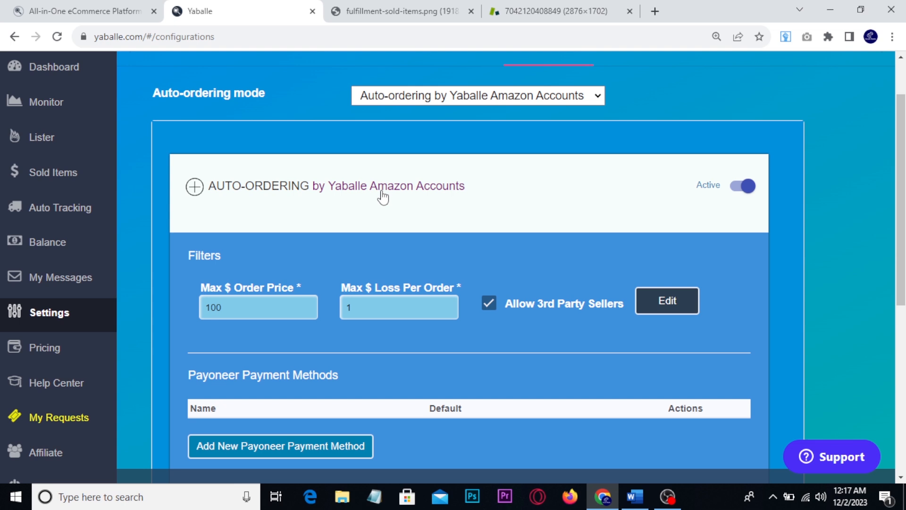
scroll(381, 196, down, 3)
scroll(362, 231, up, 1)
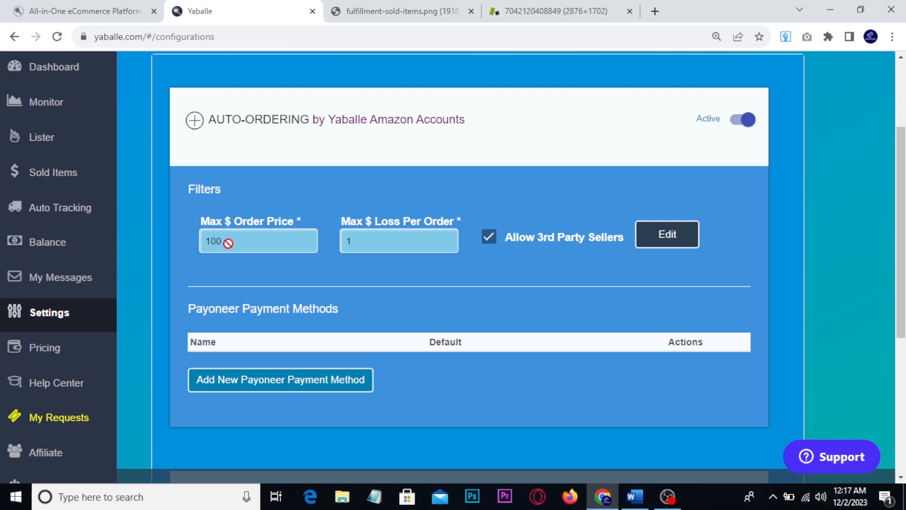
click(659, 233)
drag(232, 244, 201, 244)
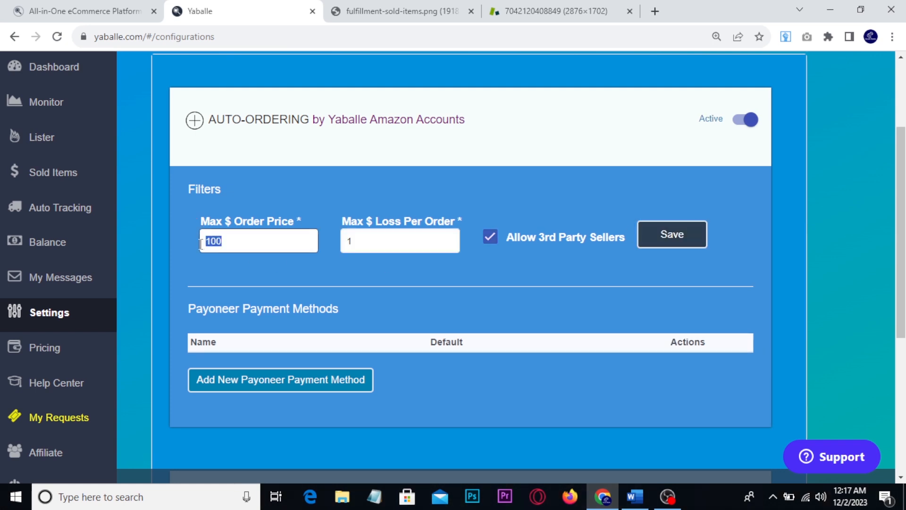
text(200)
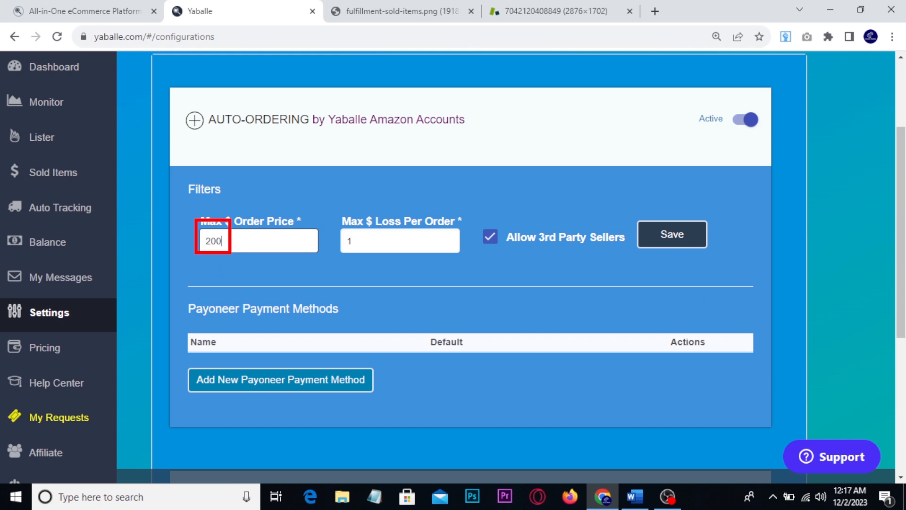
Step: Set the maximum loss per order to $2 in the auto-ordering filters
mouse_move(223, 229)
mouse_down()
mouse_move(252, 188)
mouse_move(260, 206)
mouse_up()
key(e)
drag(331, 213, 372, 259)
key(Escape)
double_click(348, 241)
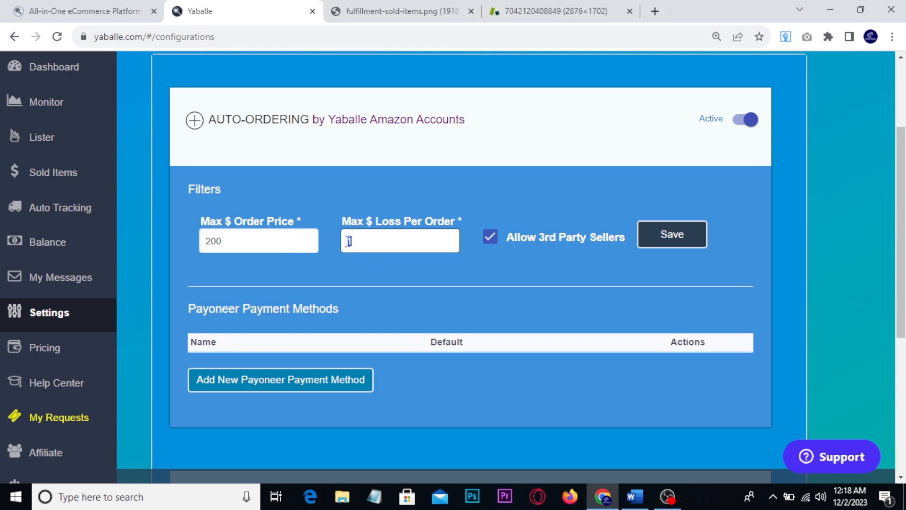
text(2)
click(345, 268)
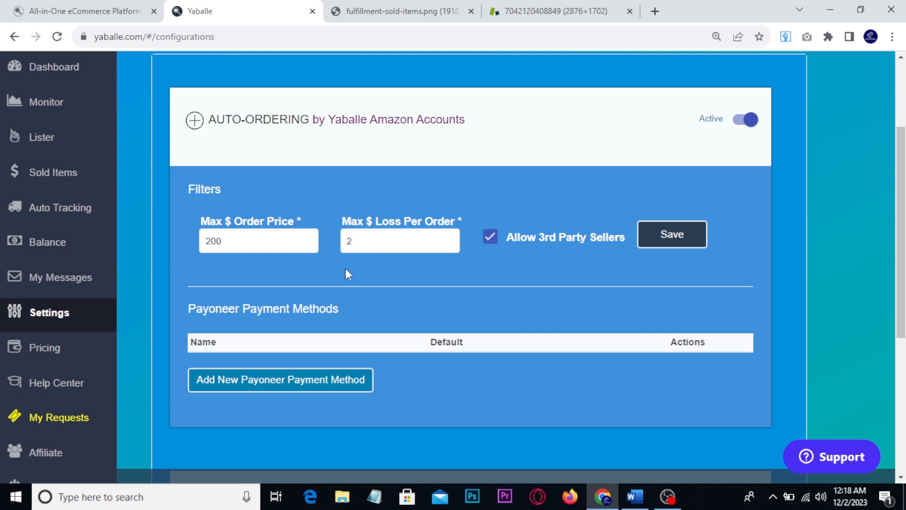
Step: Set the maximum loss per order to $1, save the filters, and collapse the Yaballe Amazon Accounts section
double_click(347, 241)
text(1)
click(341, 269)
double_click(350, 242)
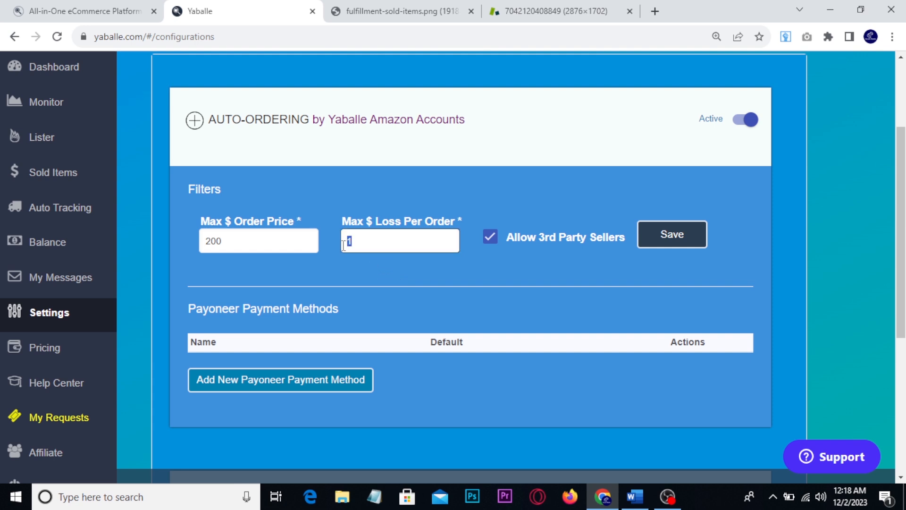
click(669, 242)
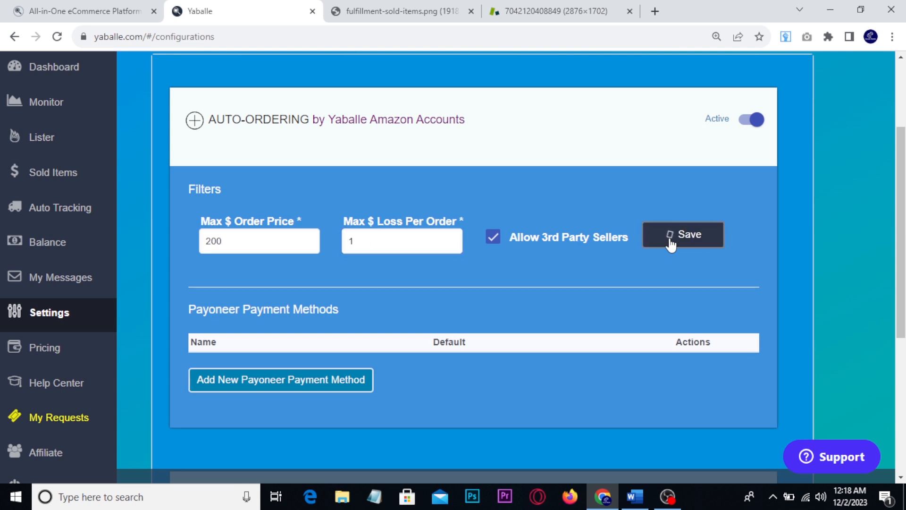
click(340, 128)
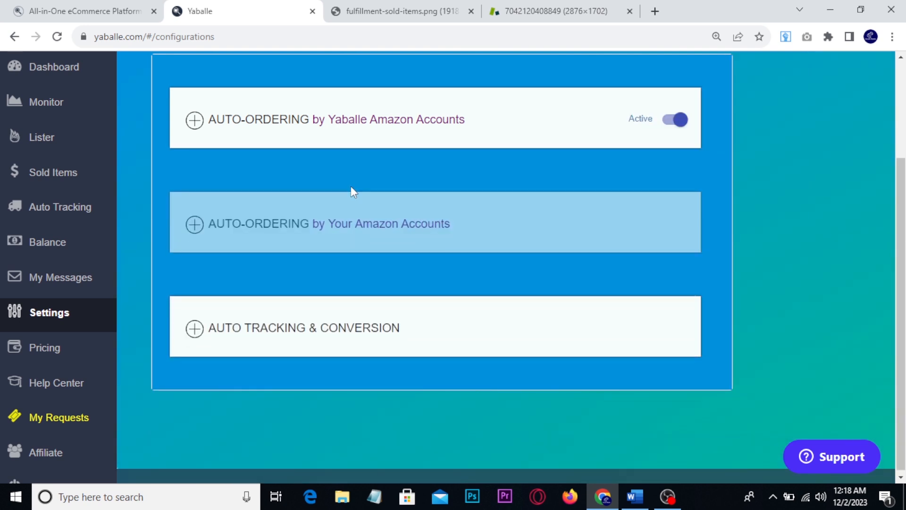
mouse_move(185, 190)
mouse_down()
mouse_move(296, 236)
mouse_move(442, 259)
mouse_move(499, 206)
mouse_move(504, 241)
mouse_up()
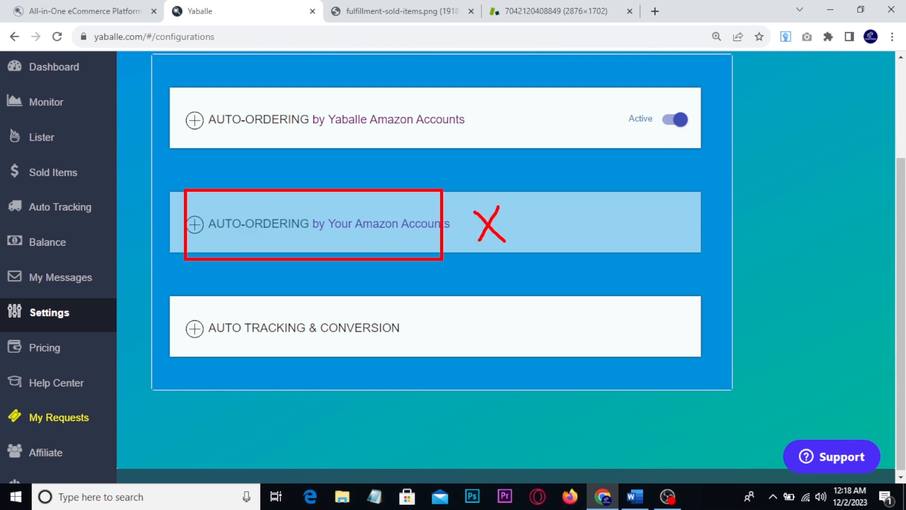
key(Escape)
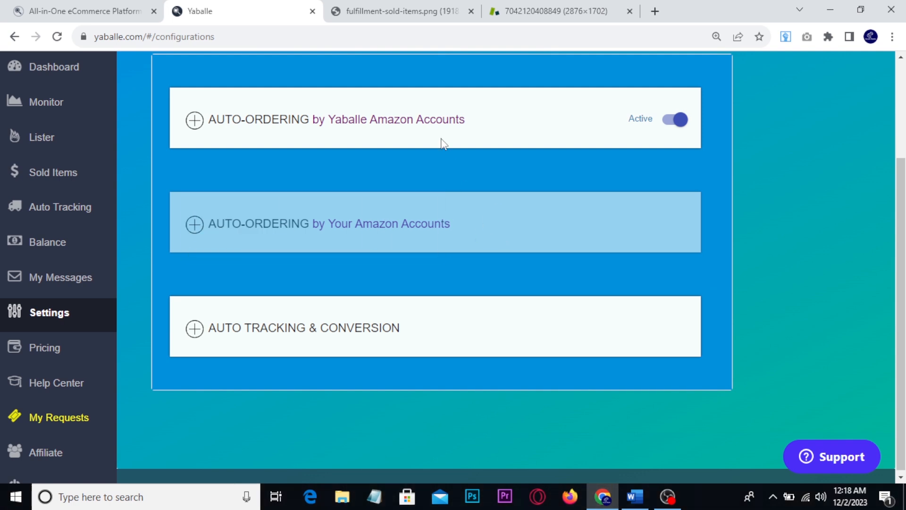
scroll(420, 186, down, 1)
key(ctrl+2)
mouse_move(165, 289)
mouse_down()
mouse_move(290, 347)
mouse_move(370, 367)
mouse_up()
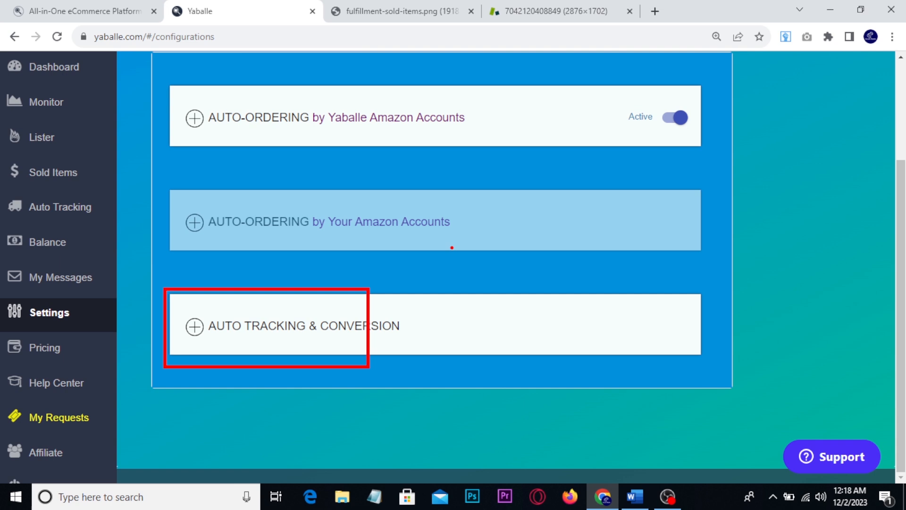
drag(463, 255, 448, 287)
key(Escape)
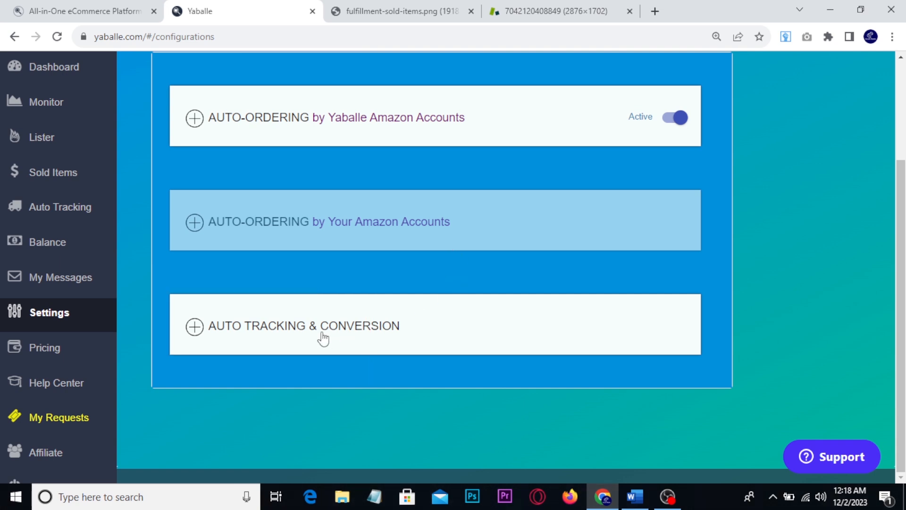
Step: Expand the Auto Tracking & Conversion settings and examine the tracking conversion options and the single sender address fields
click(281, 333)
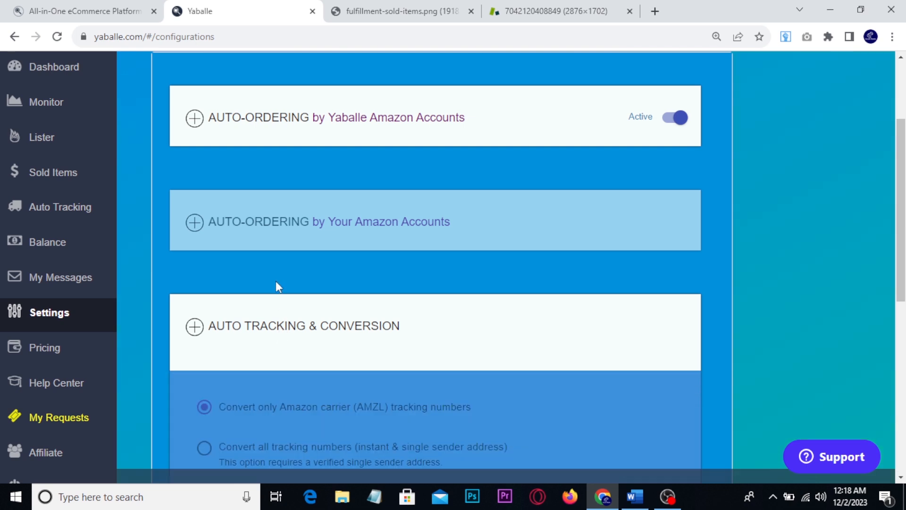
scroll(276, 283, down, 4)
scroll(288, 236, down, 3)
key(ctrl+2)
drag(182, 222, 460, 417)
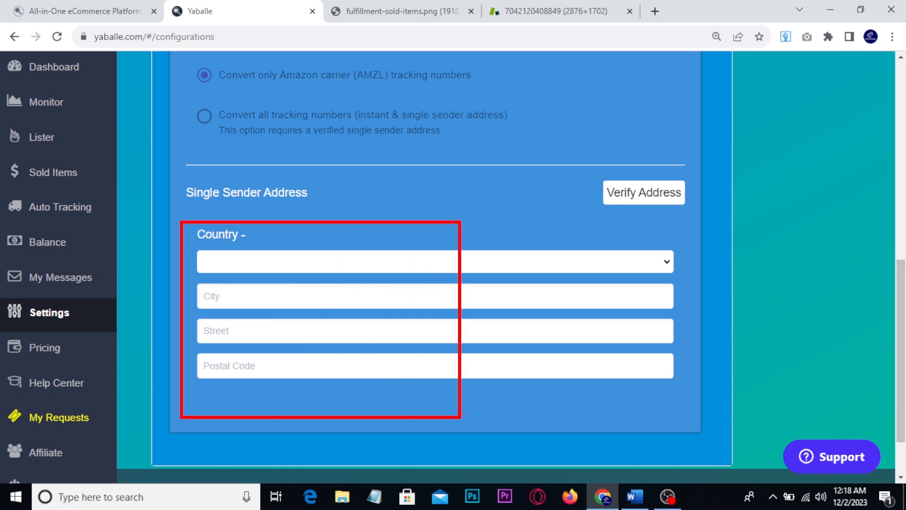
mouse_move(187, 104)
mouse_down()
mouse_move(380, 142)
mouse_move(529, 158)
mouse_up()
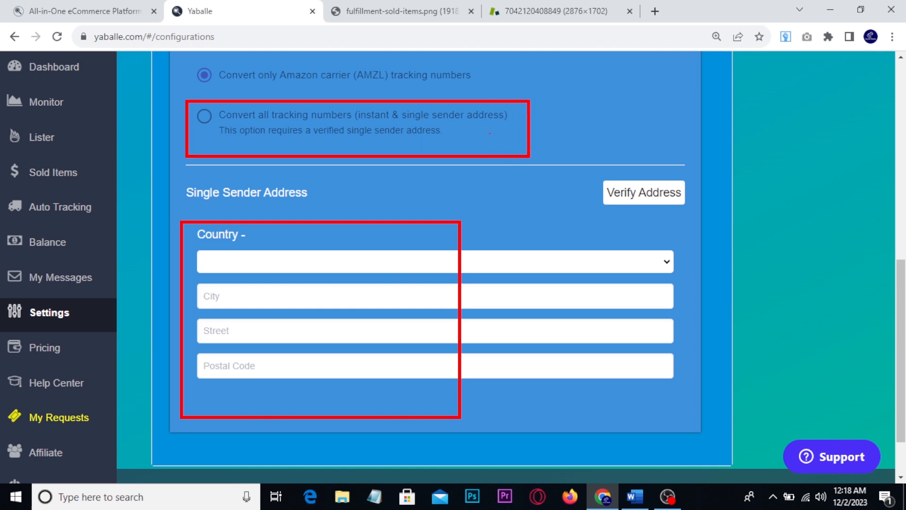
Step: Review the option to convert all tracking numbers alongside the single sender address fields and address verification it requires
drag(481, 66, 519, 57)
key(Escape)
key(ctrl+2)
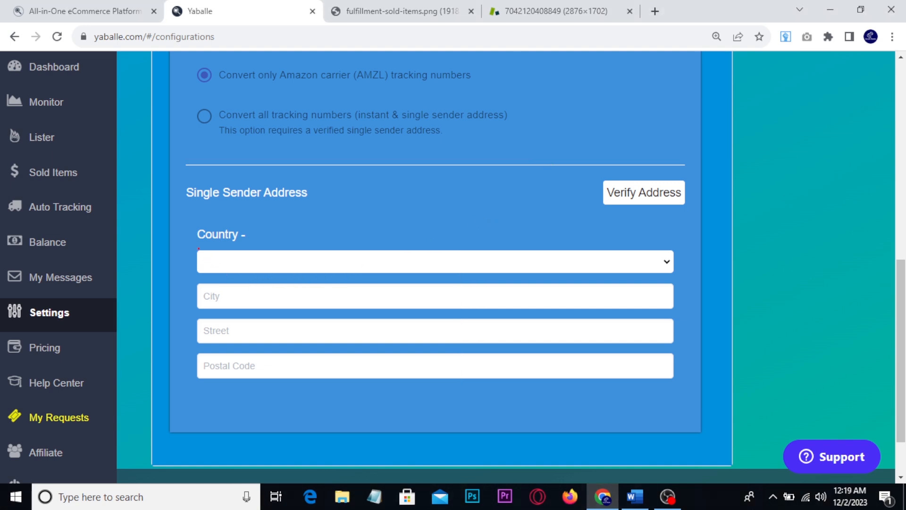
drag(188, 238, 303, 395)
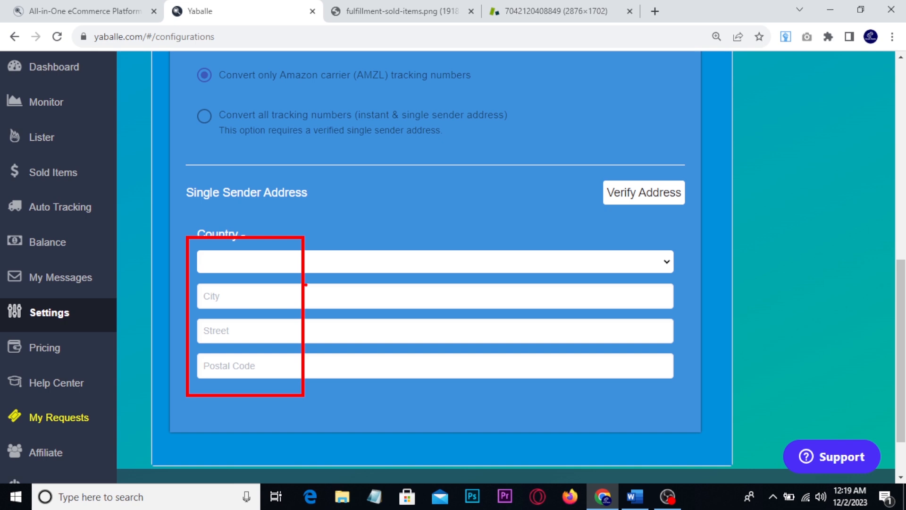
mouse_move(593, 179)
mouse_down()
mouse_move(623, 225)
mouse_move(593, 169)
mouse_up()
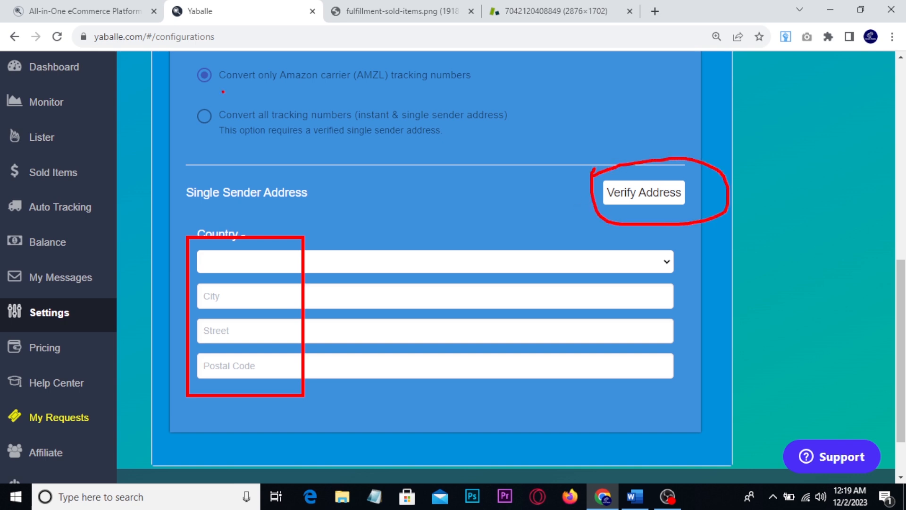
mouse_move(182, 100)
mouse_down()
mouse_move(460, 101)
mouse_move(224, 149)
mouse_move(187, 116)
mouse_up()
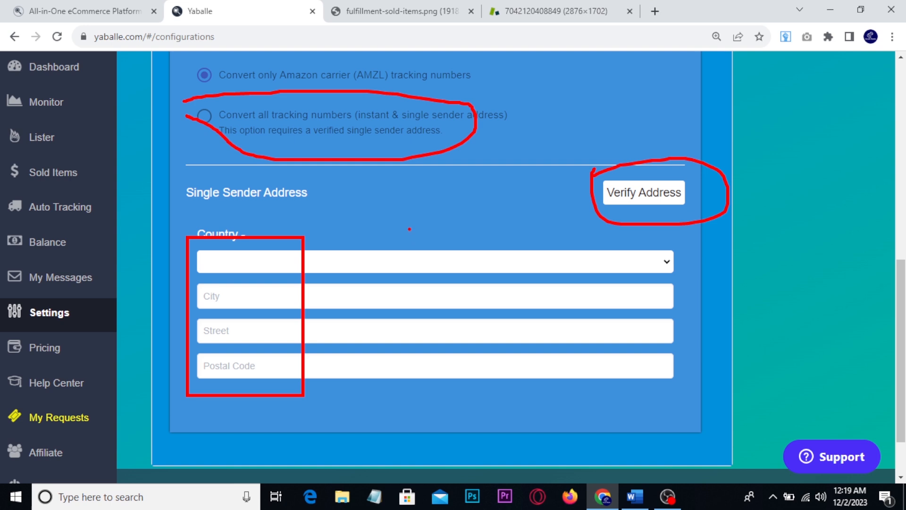
mouse_move(292, 270)
mouse_down()
mouse_move(304, 286)
mouse_move(437, 222)
mouse_move(461, 238)
mouse_up()
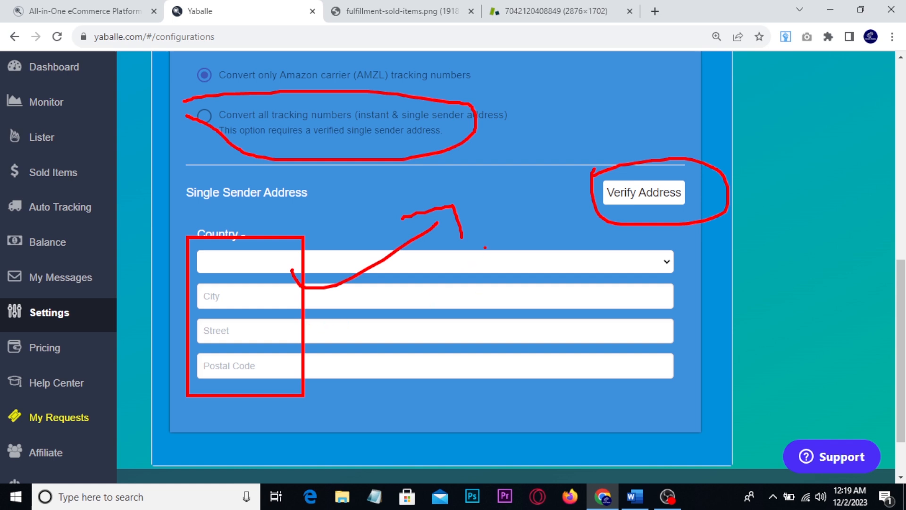
mouse_move(485, 240)
mouse_down()
mouse_move(679, 242)
mouse_move(700, 396)
mouse_move(347, 440)
mouse_move(208, 415)
mouse_move(181, 252)
mouse_move(414, 202)
mouse_move(498, 236)
mouse_up()
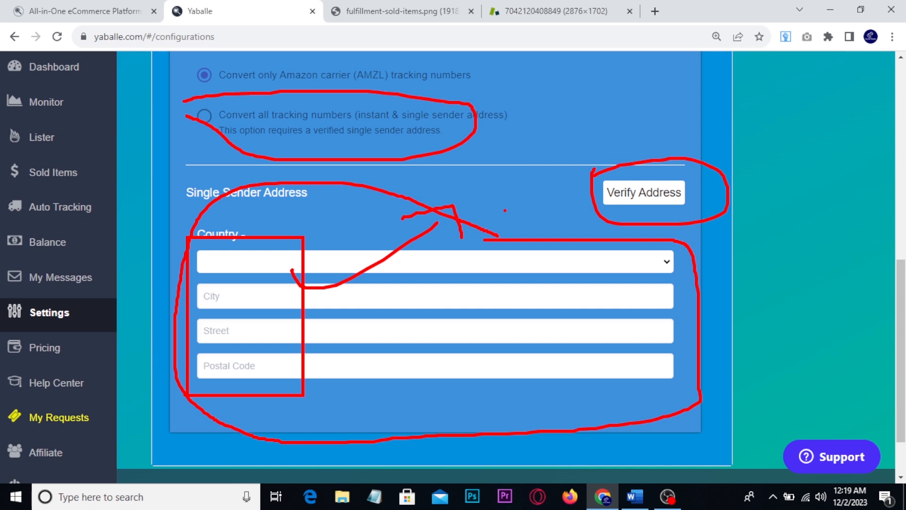
key(Escape)
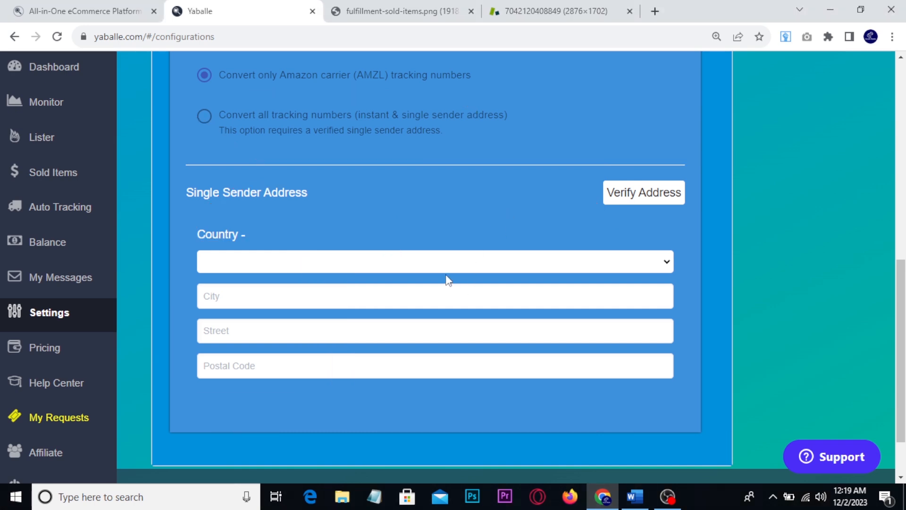
Step: Search support for "contact with agent", open a Fulfillment Service Request message form, and look through its topics and fields before closing it
click(834, 456)
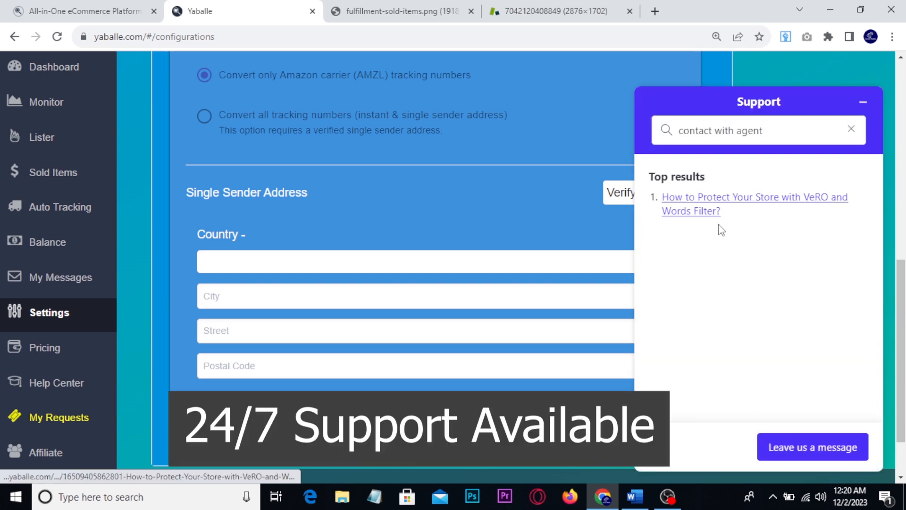
scroll(702, 258, down, 1)
scroll(702, 257, down, 1)
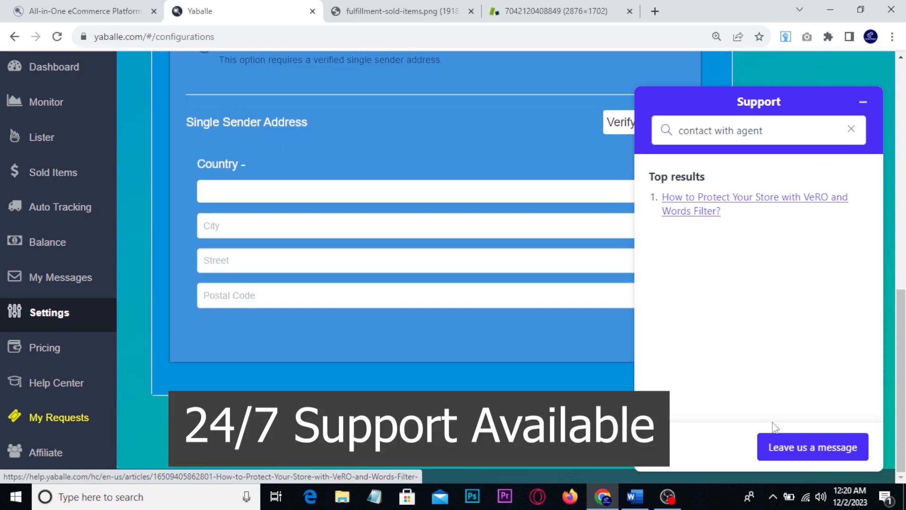
click(786, 450)
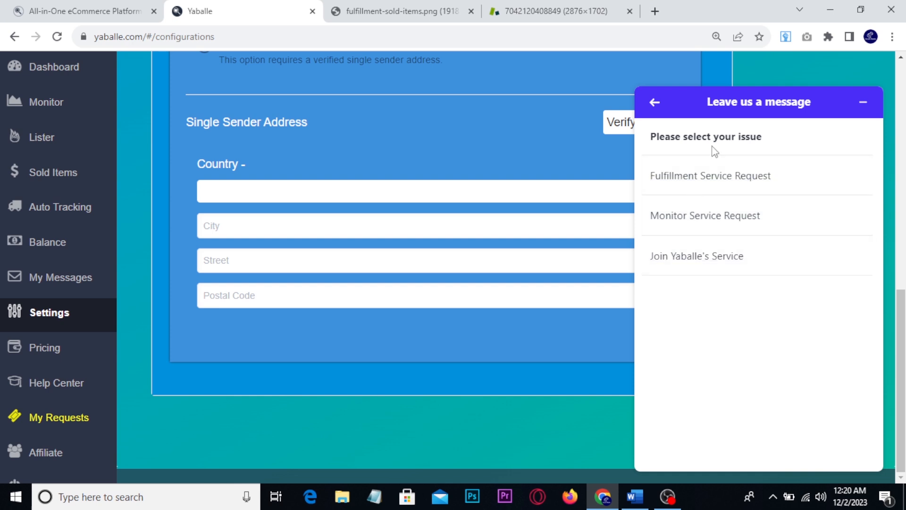
click(687, 189)
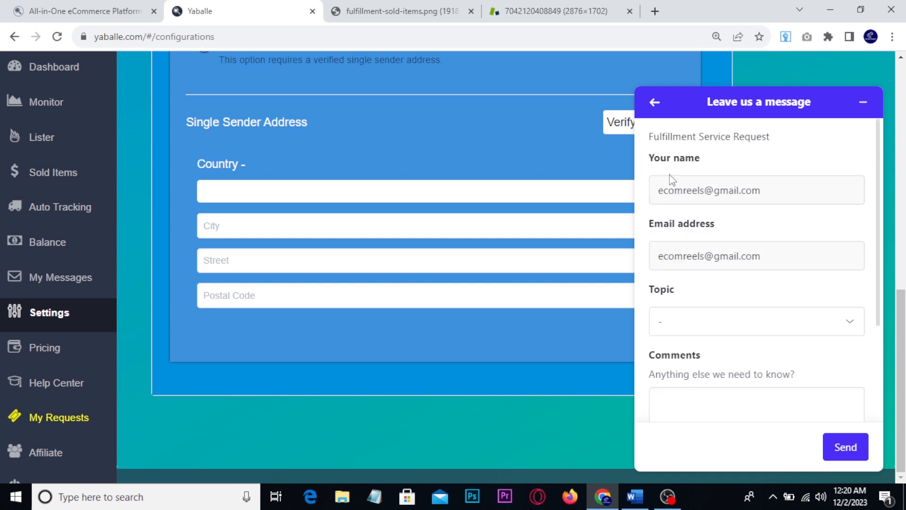
scroll(688, 262, down, 1)
click(697, 262)
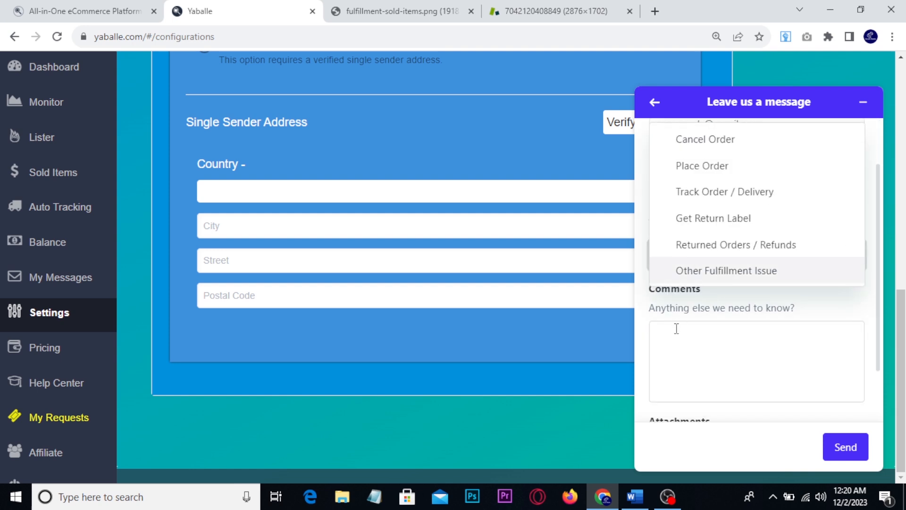
scroll(675, 336, down, 1)
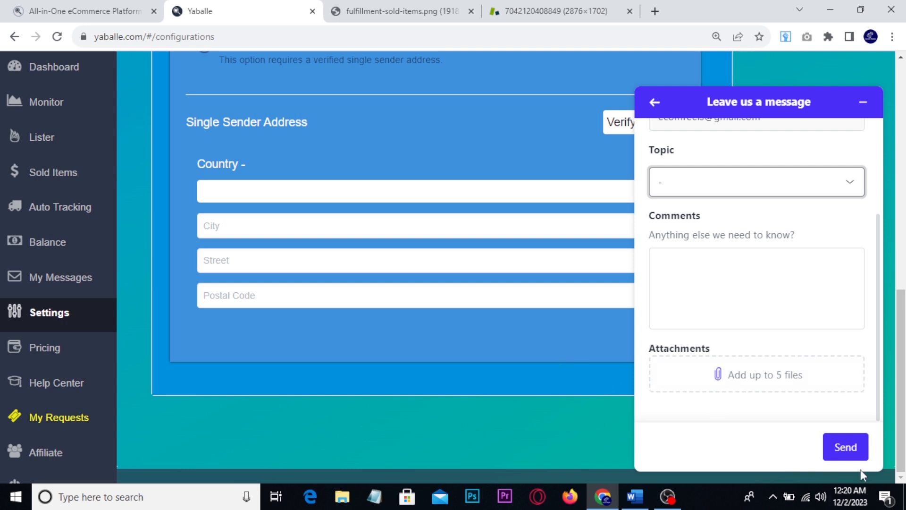
click(581, 426)
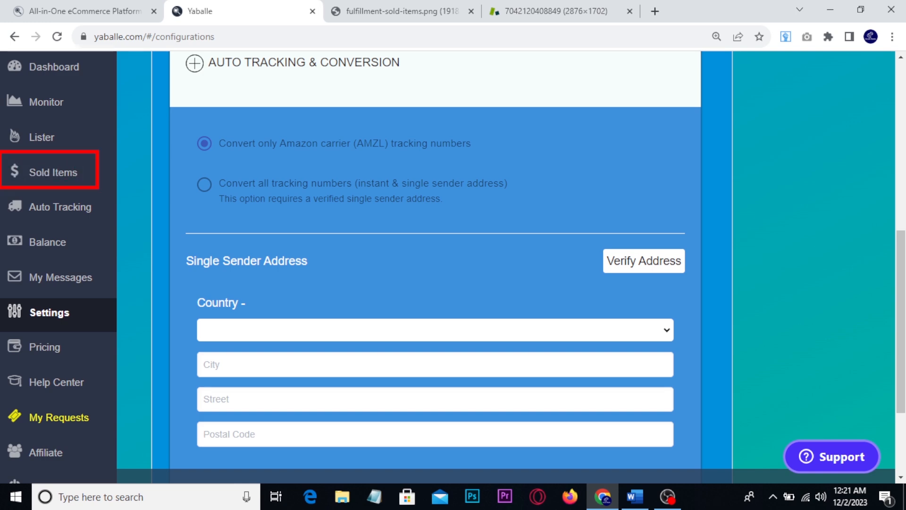
Step: Open the Sold Items page and examine the amount and balance columns in the sample balance history image
click(55, 179)
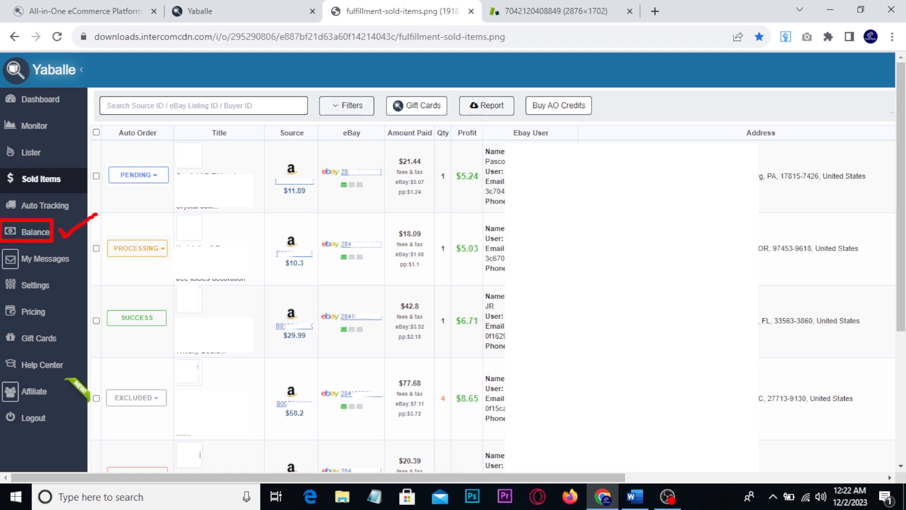
click(257, 5)
click(531, 10)
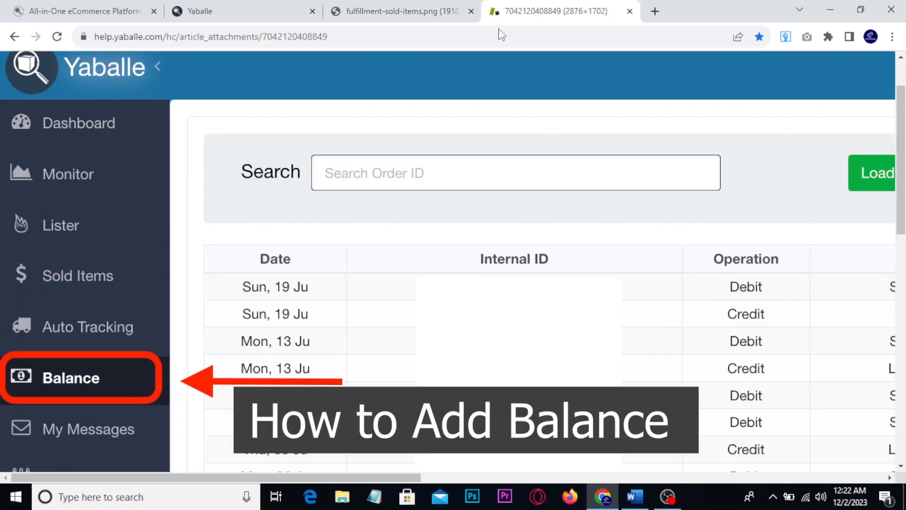
scroll(224, 273, down, 4)
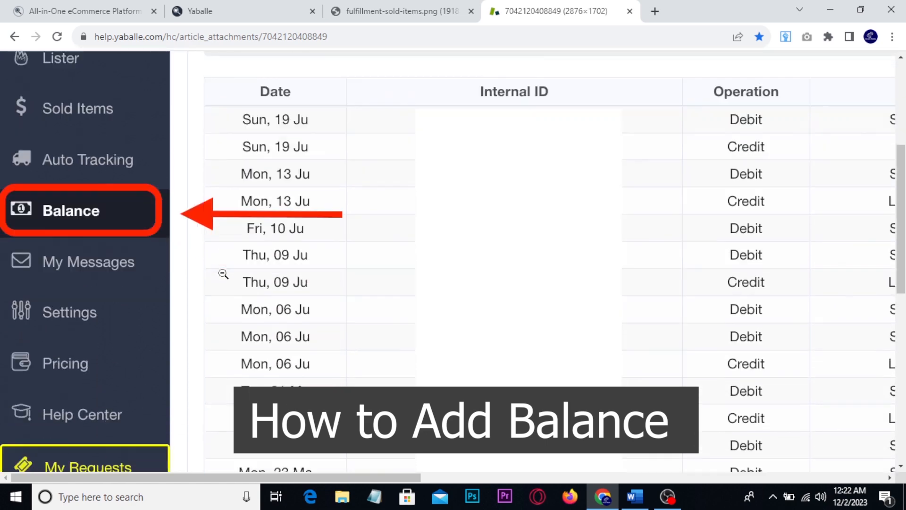
drag(290, 477, 689, 484)
scroll(637, 374, up, 1)
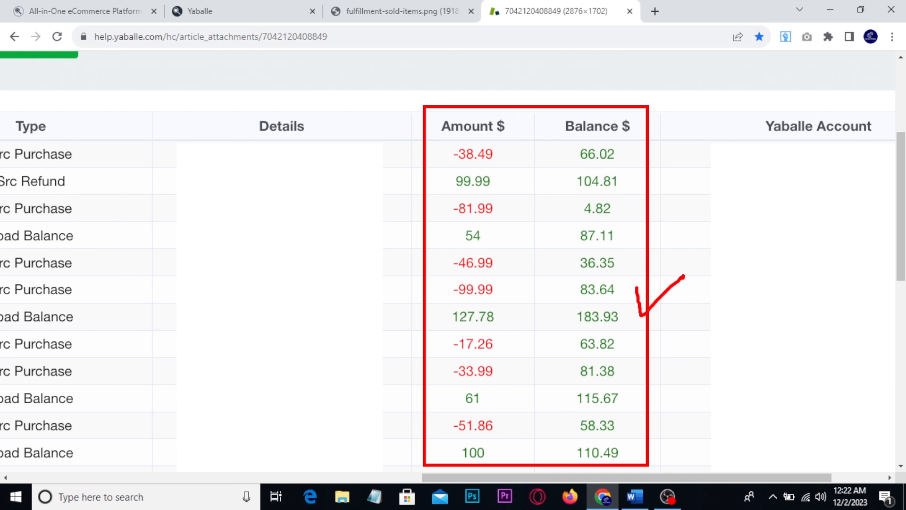
Step: Start loading $230 to the Amazon.com balance and proceed to the PayPal and Payoneer payment choices
click(257, 8)
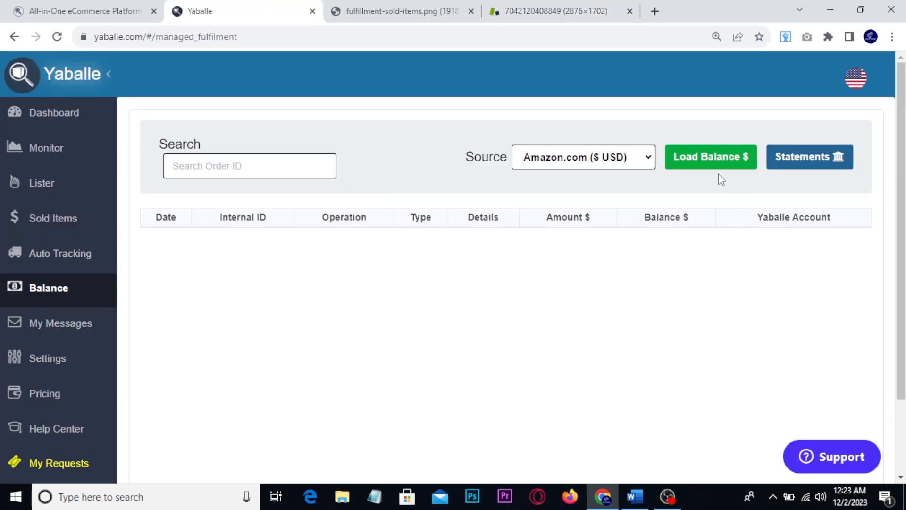
click(694, 165)
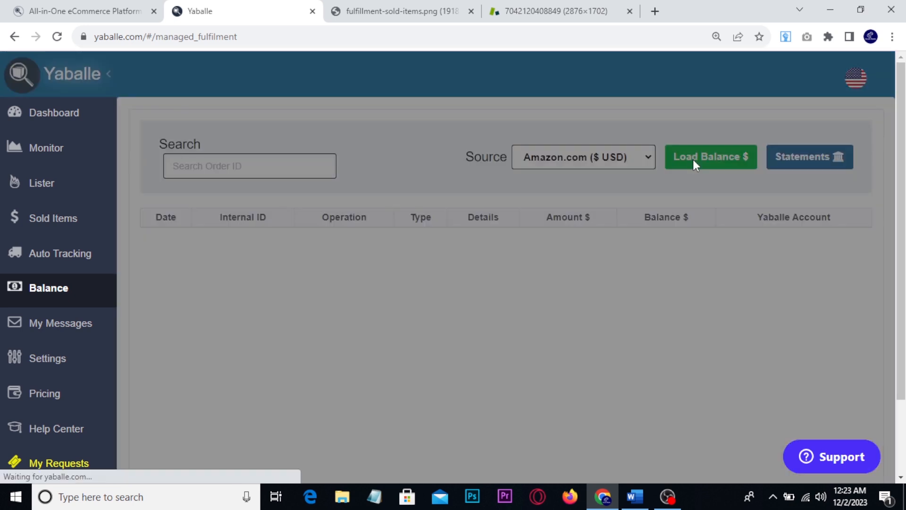
click(656, 228)
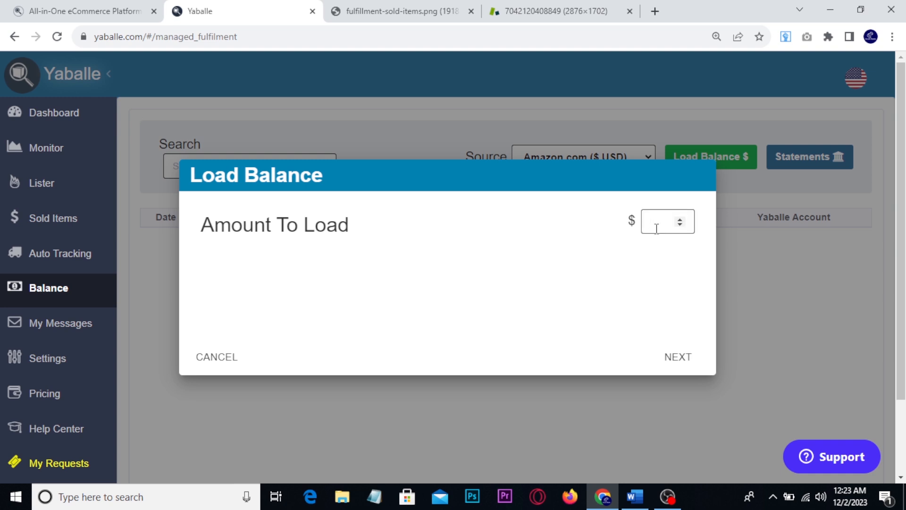
text(230)
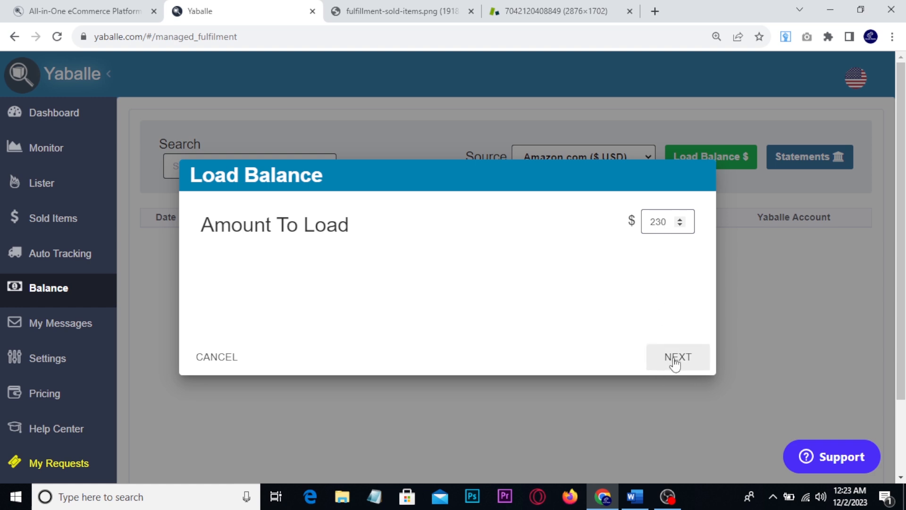
key(ctrl+2)
drag(649, 345, 699, 369)
key(Escape)
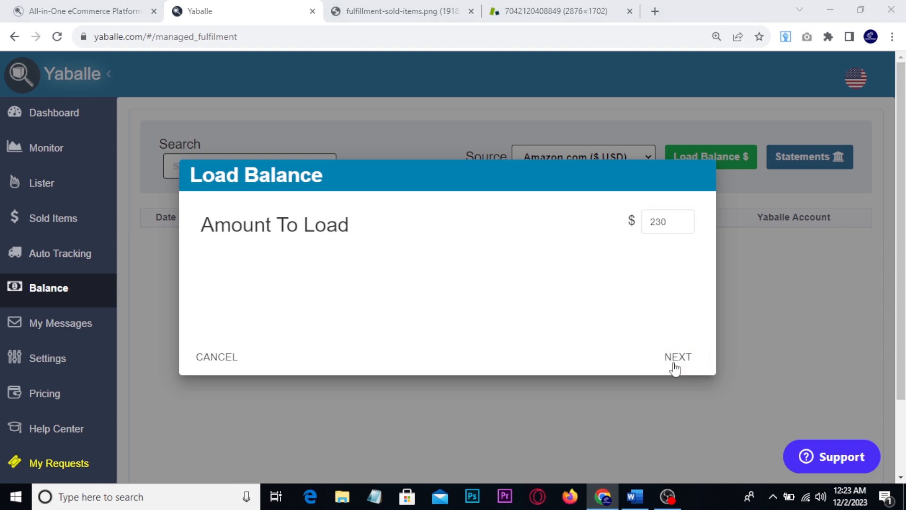
click(673, 363)
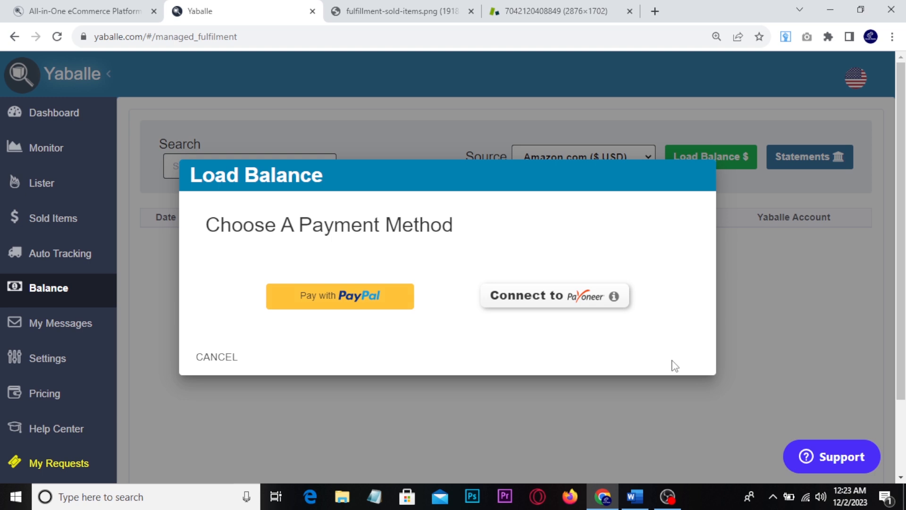
drag(261, 271, 396, 331)
mouse_move(474, 272)
mouse_down()
mouse_move(627, 325)
mouse_move(652, 325)
mouse_up()
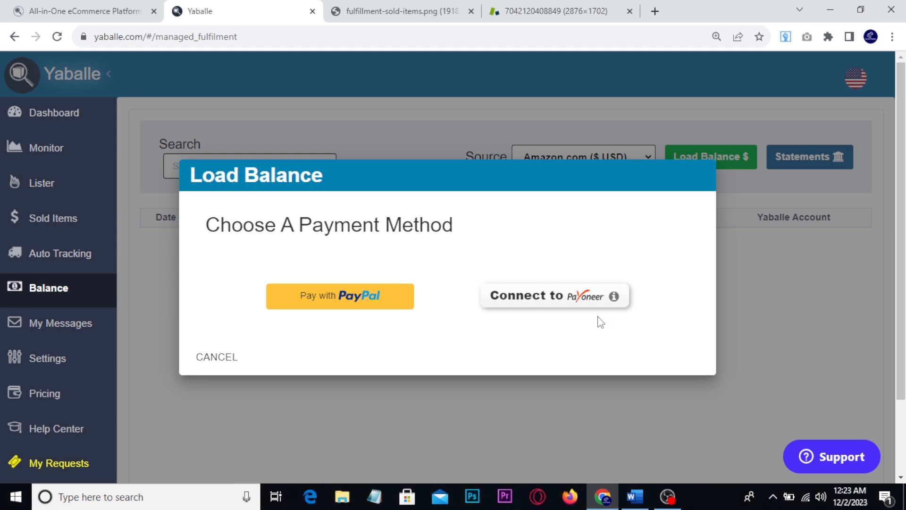
Step: Try to connect a Payoneer payment method named "Payneer" through to the Payoneer sign-in page, and return to the Balance page
click(546, 306)
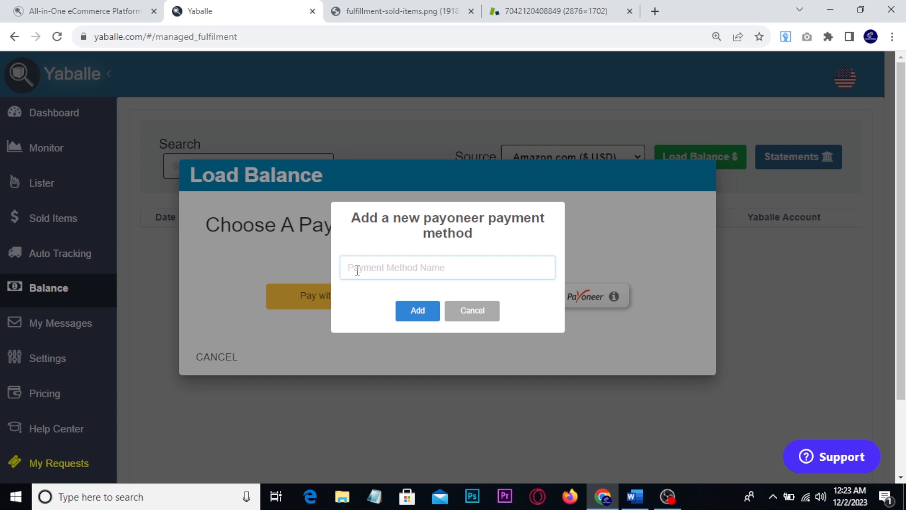
text(Payneer)
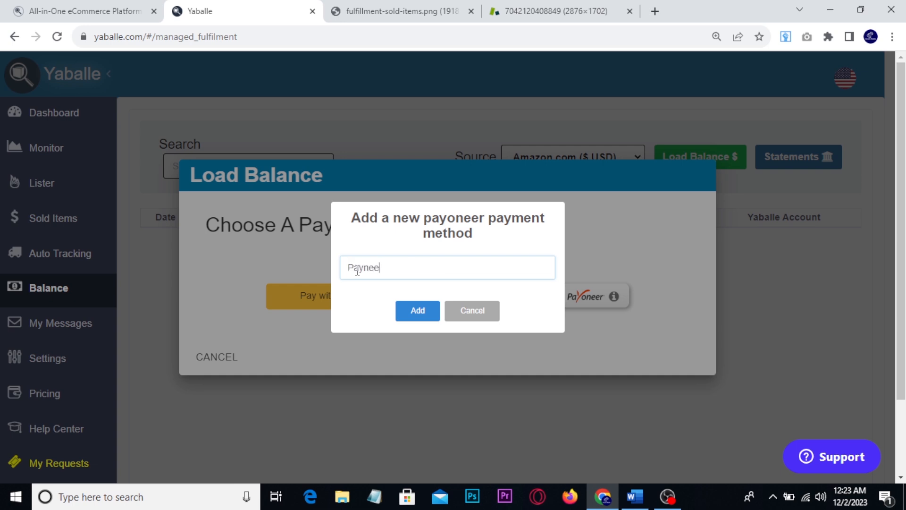
click(413, 312)
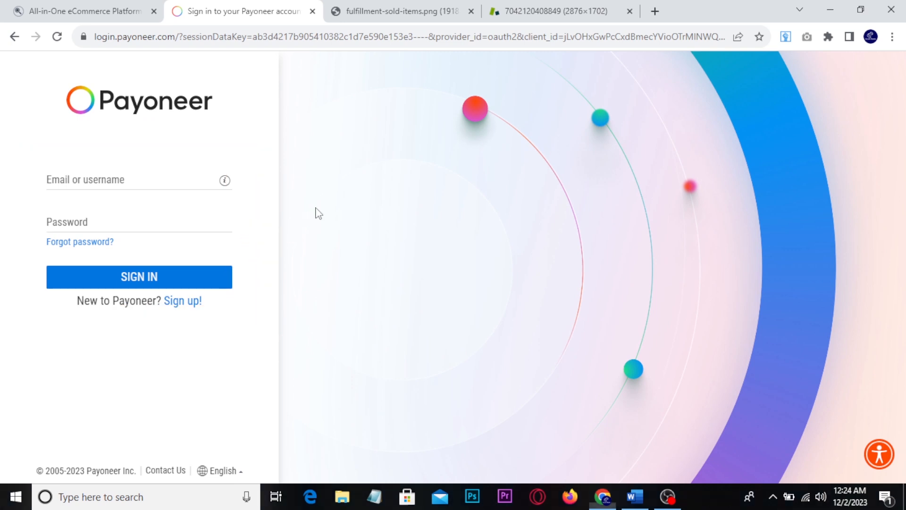
click(15, 38)
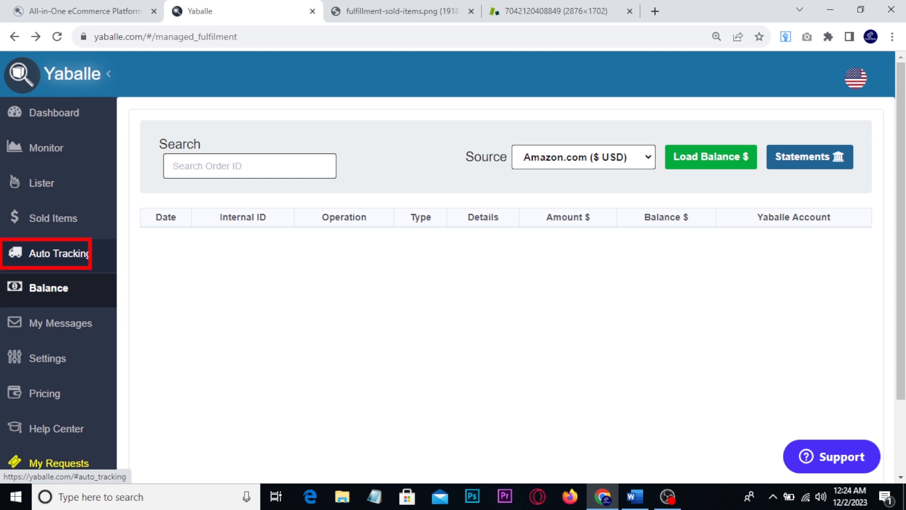
Step: Open the Auto Tracking page, examine the BlueCare Express credits, and expand the search and manual tracking number conversion options
click(64, 255)
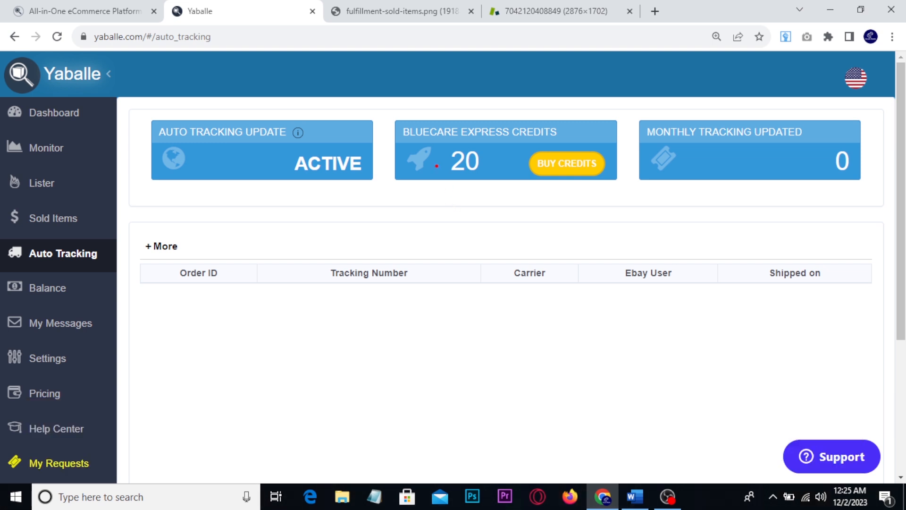
mouse_move(392, 107)
mouse_down()
mouse_move(604, 210)
mouse_move(636, 184)
mouse_up()
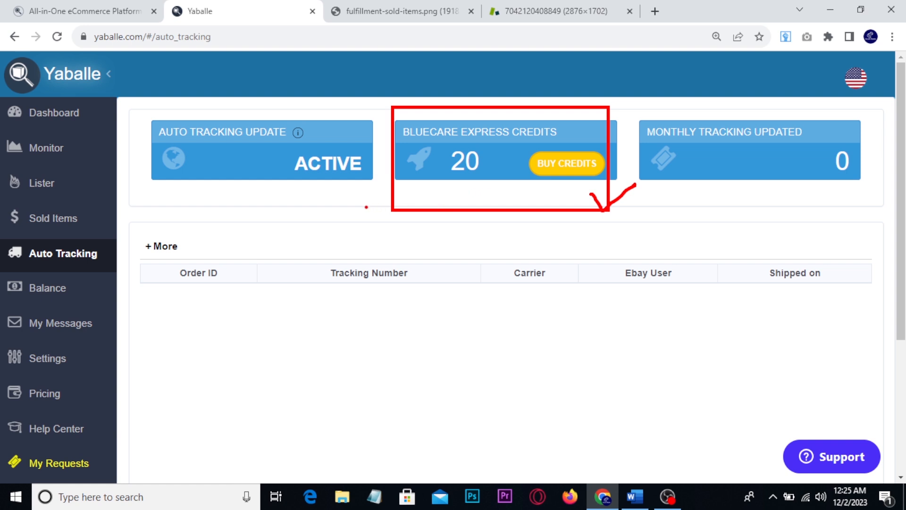
key(Escape)
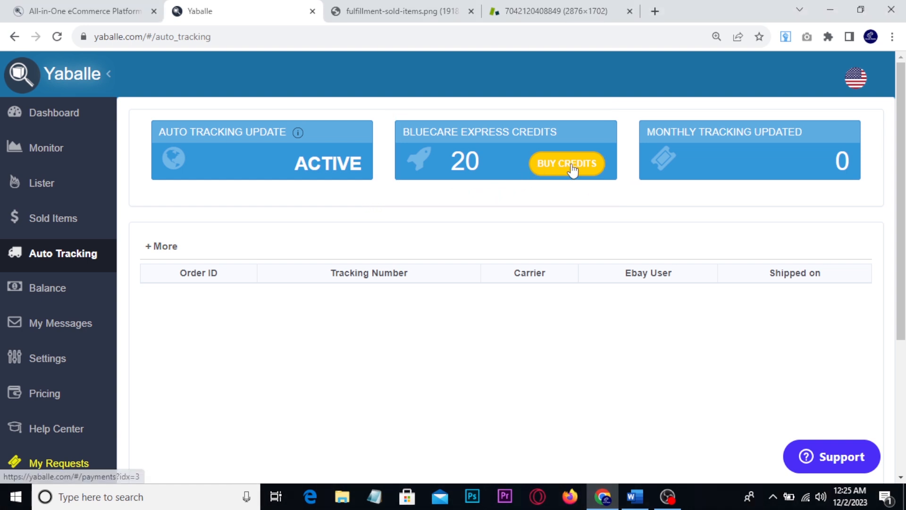
click(150, 247)
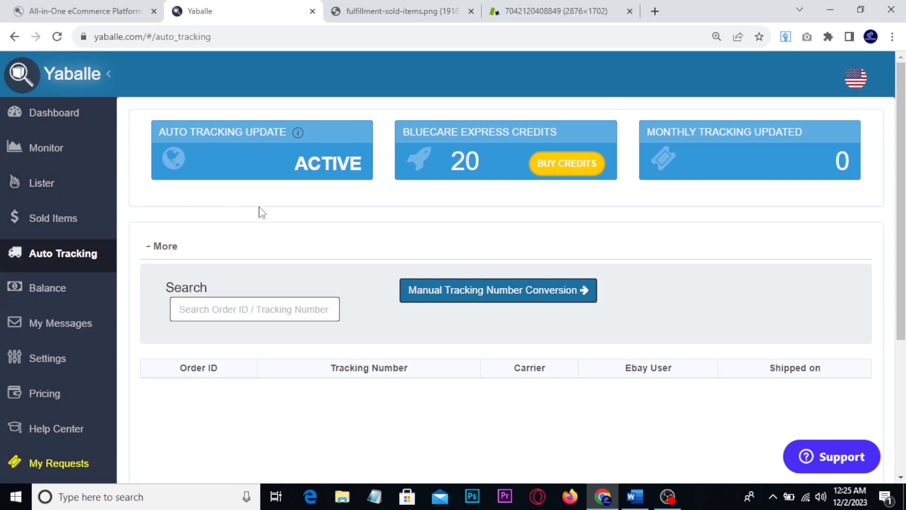
Step: Switch to the courseoutline document in Word and review the API/non-API integration and automation topics
click(635, 497)
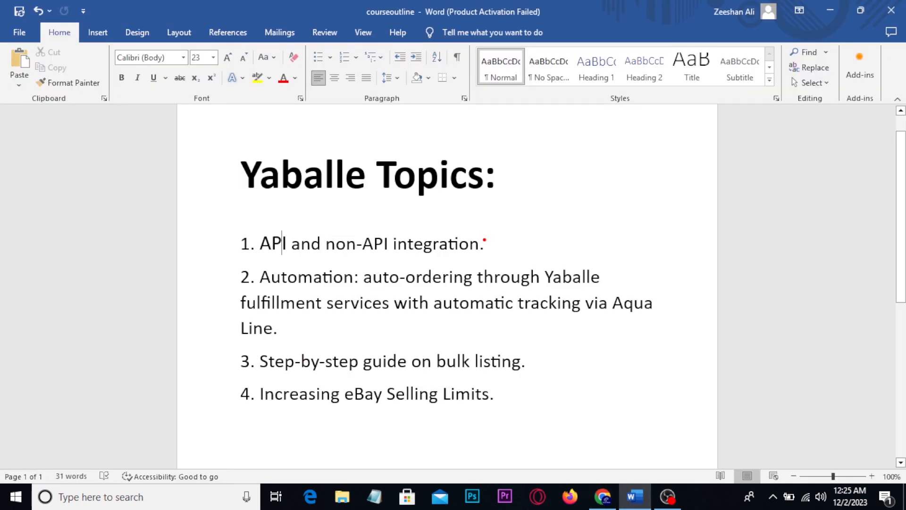
drag(484, 240, 517, 232)
mouse_move(605, 268)
mouse_down()
mouse_move(640, 271)
mouse_move(665, 259)
mouse_up()
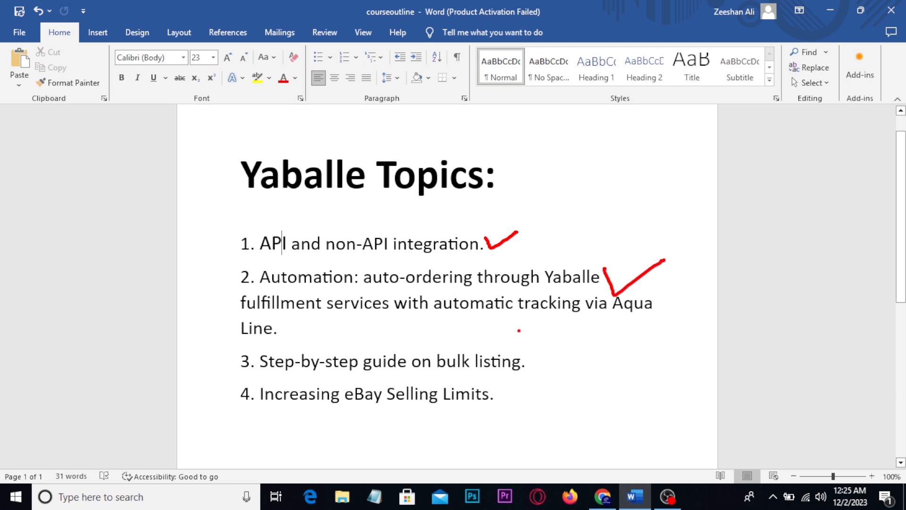
Step: Review the bulk listing topic in the course outline, switch back to Yaballe in the browser, and open the Lister page
mouse_move(244, 374)
mouse_down()
mouse_move(461, 381)
mouse_move(547, 356)
mouse_move(382, 341)
mouse_move(220, 353)
mouse_move(239, 375)
mouse_up()
mouse_move(539, 364)
mouse_down()
mouse_move(540, 372)
mouse_move(581, 341)
mouse_up()
key(Escape)
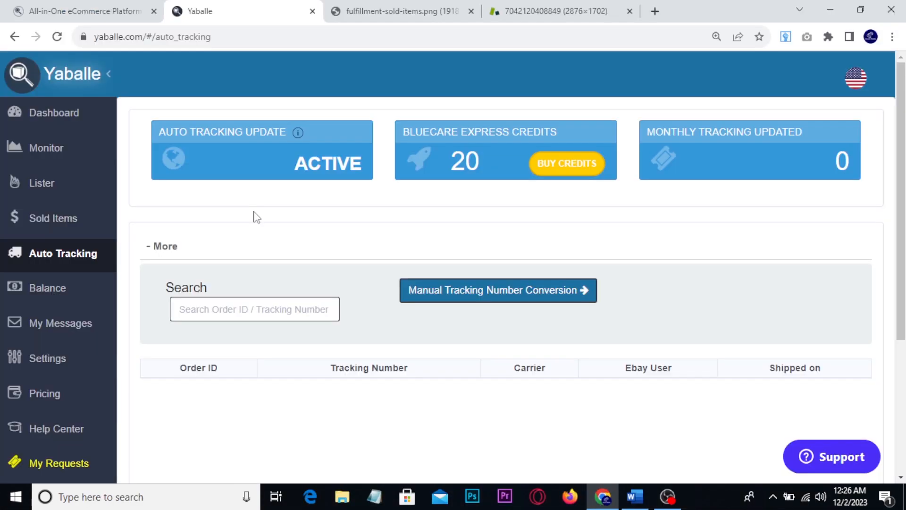
key(ctrl+2)
drag(1, 170, 87, 200)
key(Escape)
click(38, 189)
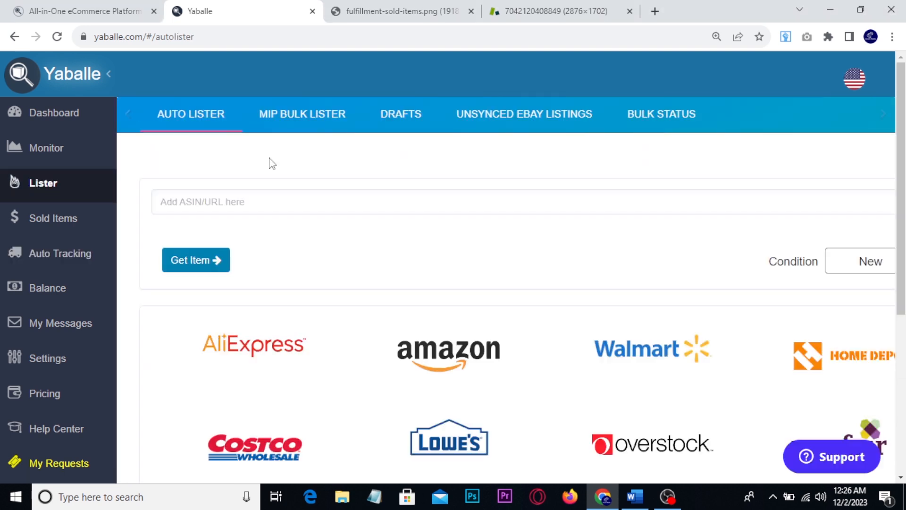
Step: Examine the Auto Lister's ASIN/URL entry and Get Item option, and open the MIP Bulk Lister
drag(145, 97, 220, 135)
drag(154, 182, 217, 211)
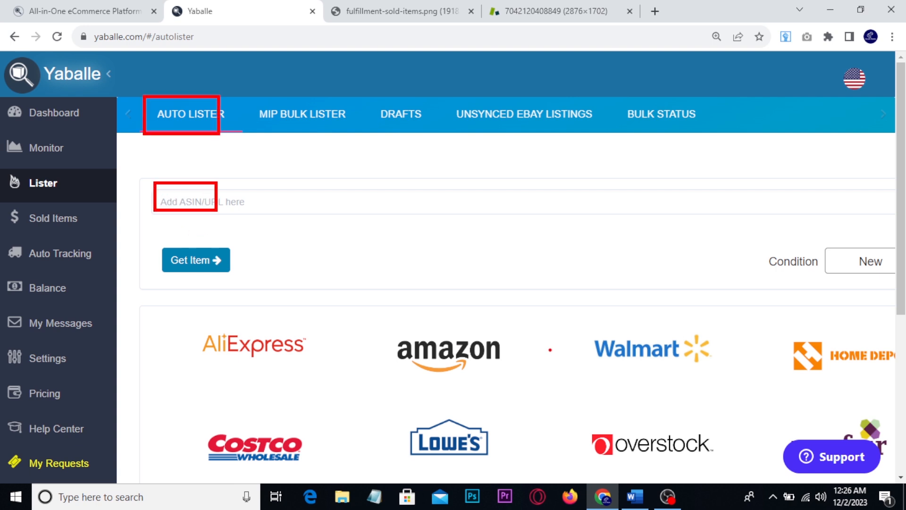
drag(234, 201, 261, 200)
drag(151, 243, 243, 272)
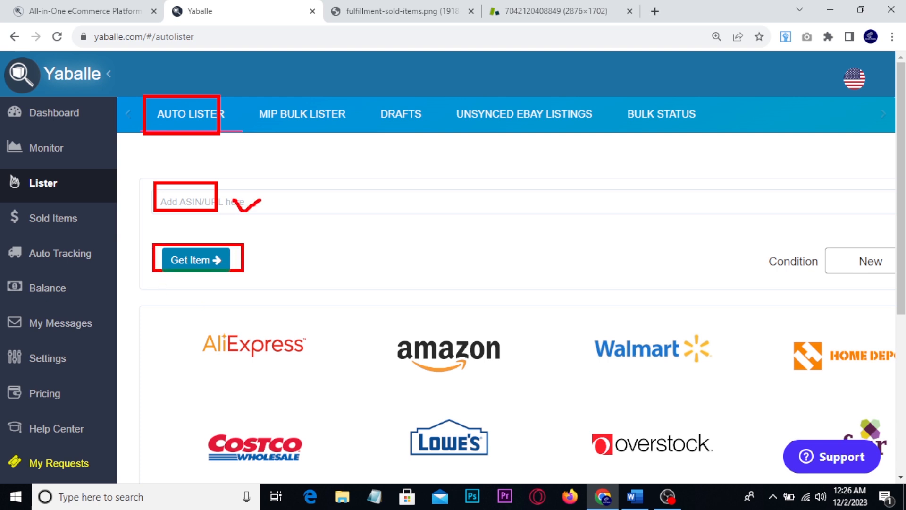
key(Escape)
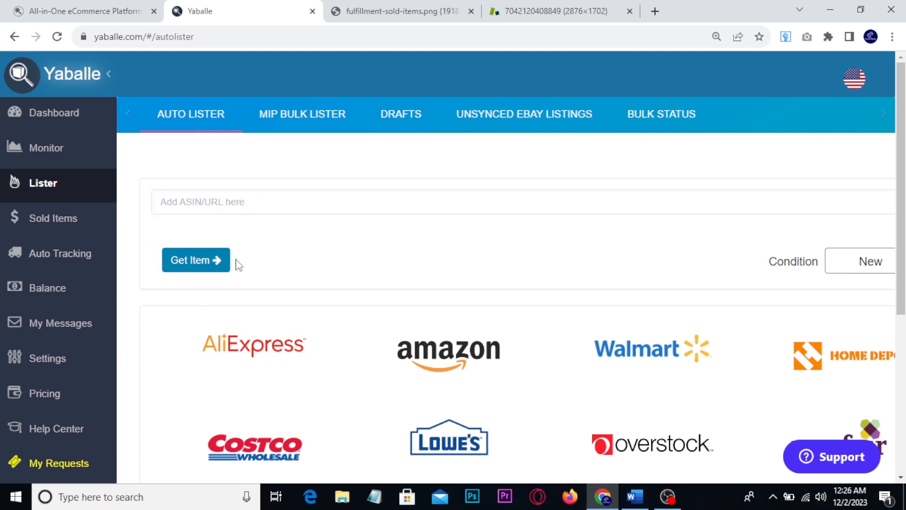
key(ctrl+2)
mouse_move(244, 92)
mouse_down()
mouse_move(358, 130)
mouse_move(366, 145)
mouse_up()
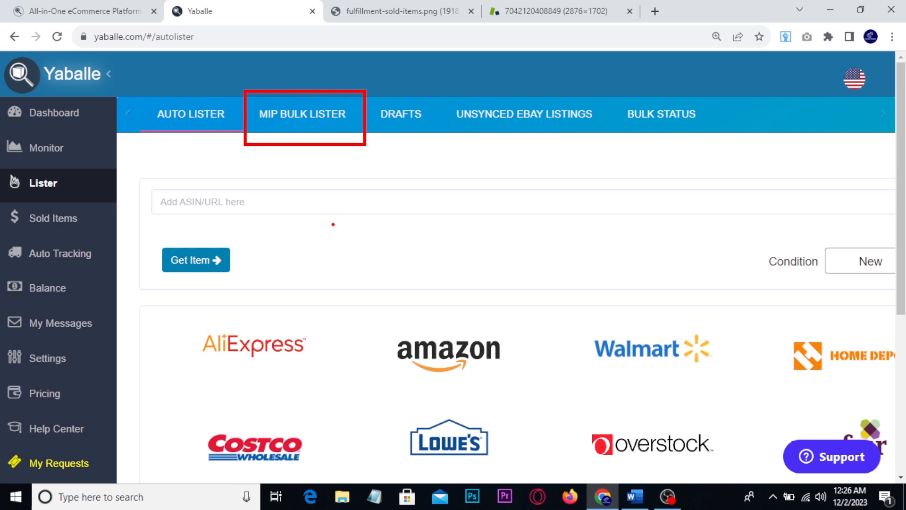
mouse_move(298, 255)
mouse_down()
mouse_move(310, 158)
mouse_move(293, 172)
mouse_move(331, 180)
mouse_up()
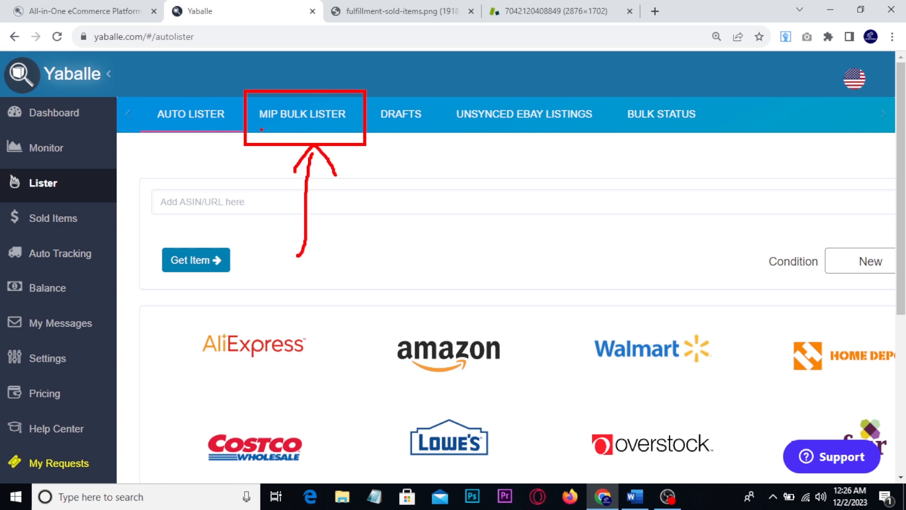
key(Escape)
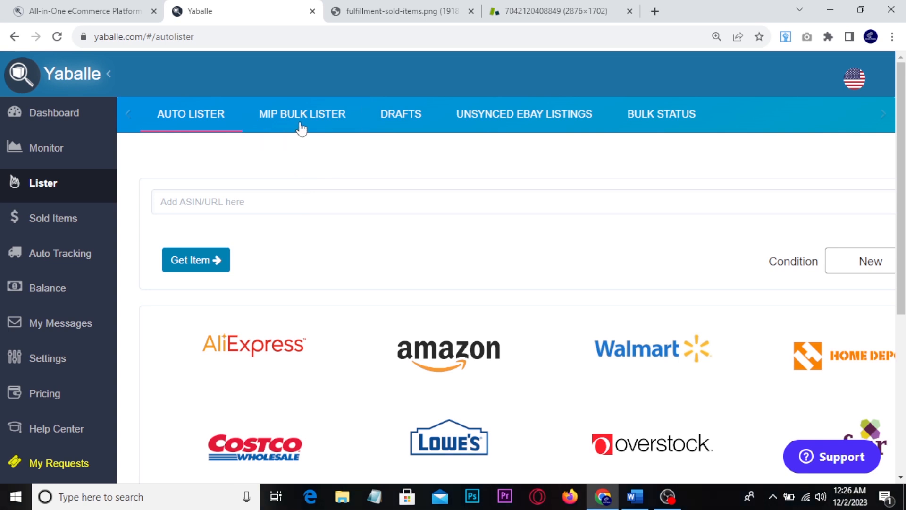
click(304, 117)
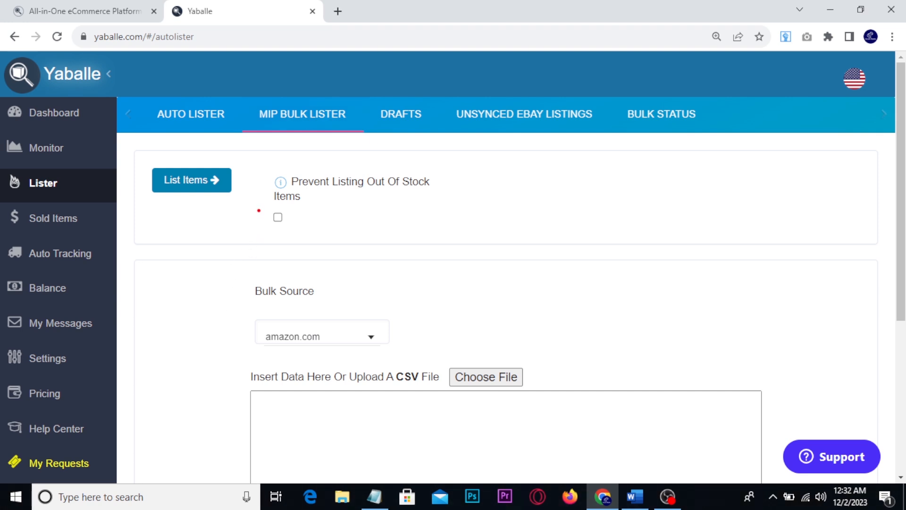
Step: Enable Prevent Listing Out Of Stock Items and review the row format for the bulk data
click(277, 219)
scroll(212, 257, down, 4)
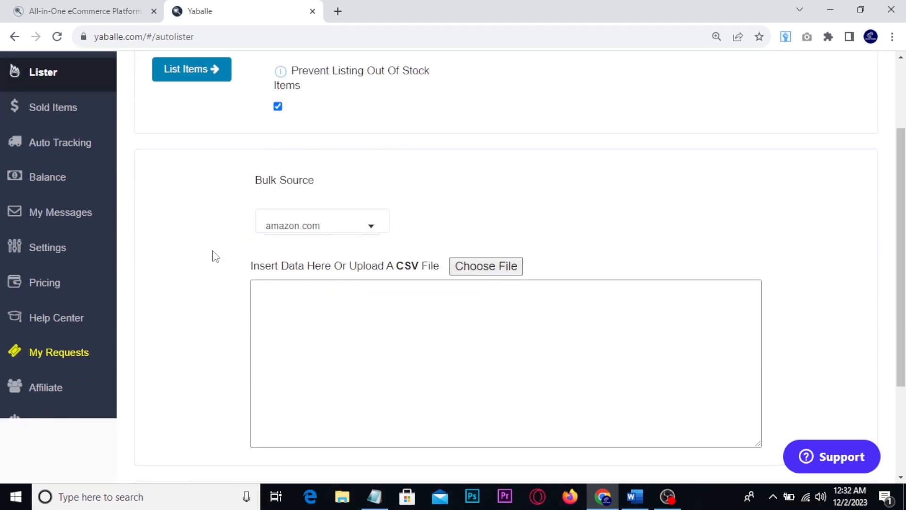
scroll(212, 257, down, 1)
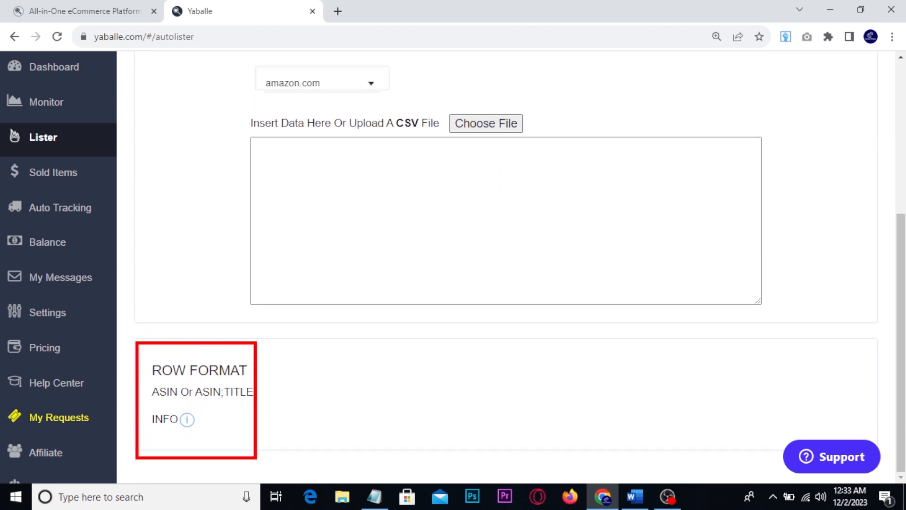
drag(184, 253, 190, 281)
mouse_move(211, 252)
mouse_down()
mouse_move(203, 265)
mouse_move(236, 234)
mouse_move(250, 269)
mouse_move(222, 203)
mouse_up()
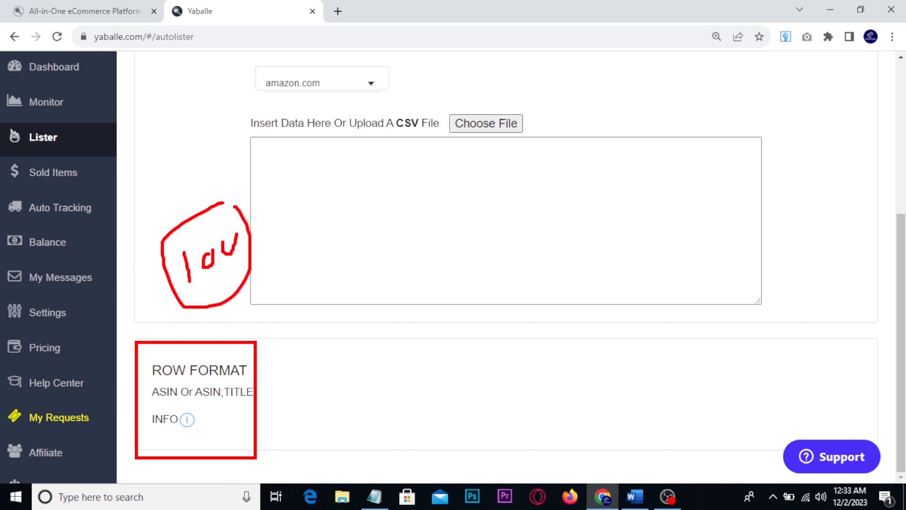
Step: Switch to Notepad, select and copy all six ASINs from B00HEOBH1G to B09GXGP64F, and return to the bulk lister page
click(374, 496)
click(301, 196)
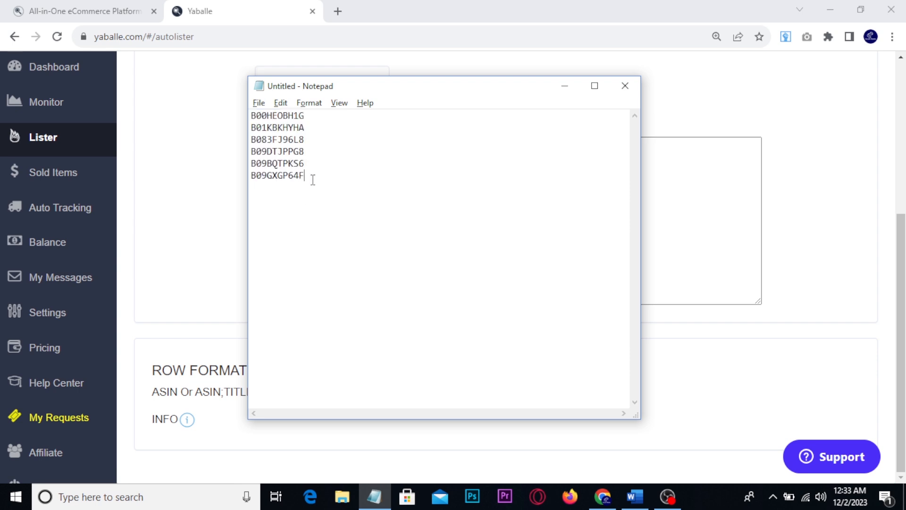
drag(311, 178, 243, 114)
click(189, 124)
click(264, 160)
scroll(184, 168, up, 3)
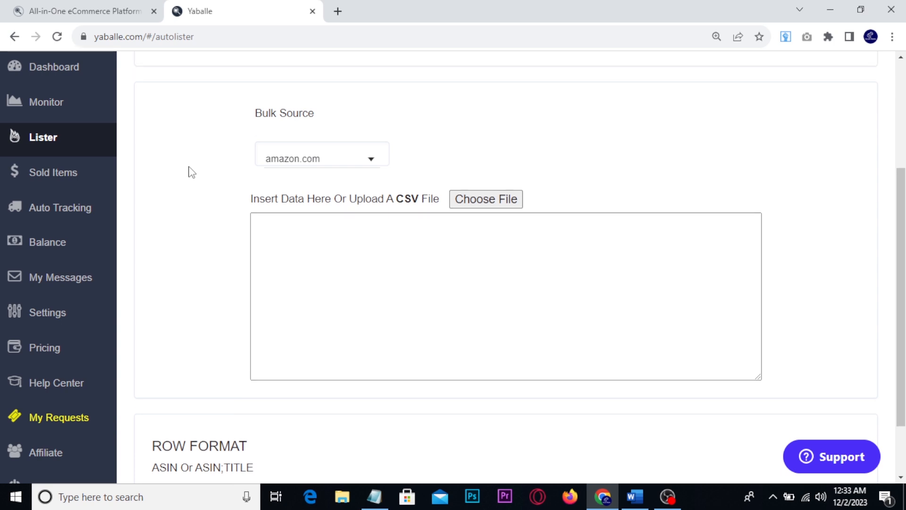
Step: Examine the Bulk Source supplier options from amazon.com through myshopify.com, leaving amazon.com selected
key(ctrl+2)
drag(236, 157, 396, 246)
key(Escape)
click(364, 222)
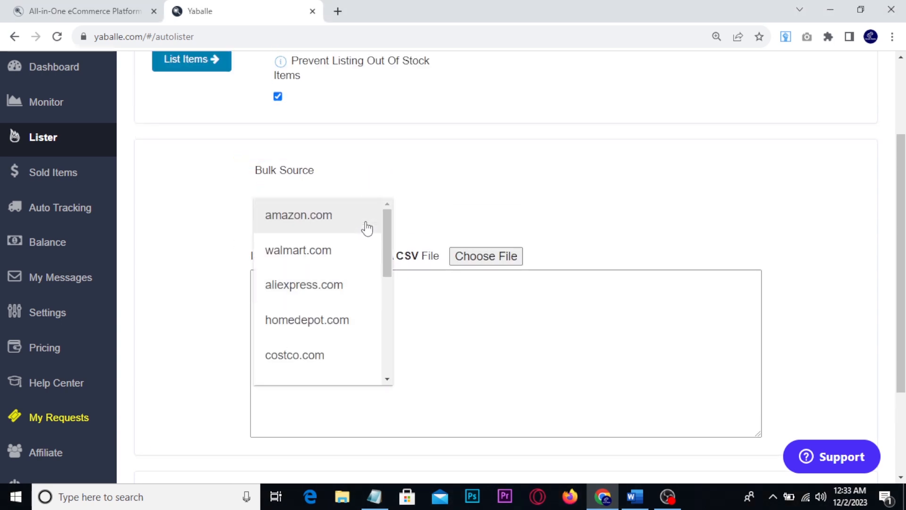
scroll(343, 257, down, 2)
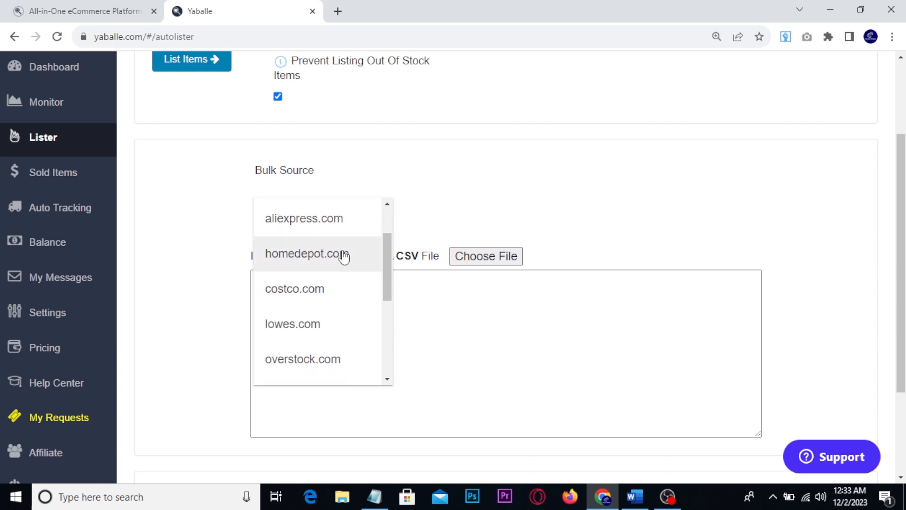
scroll(317, 289, down, 2)
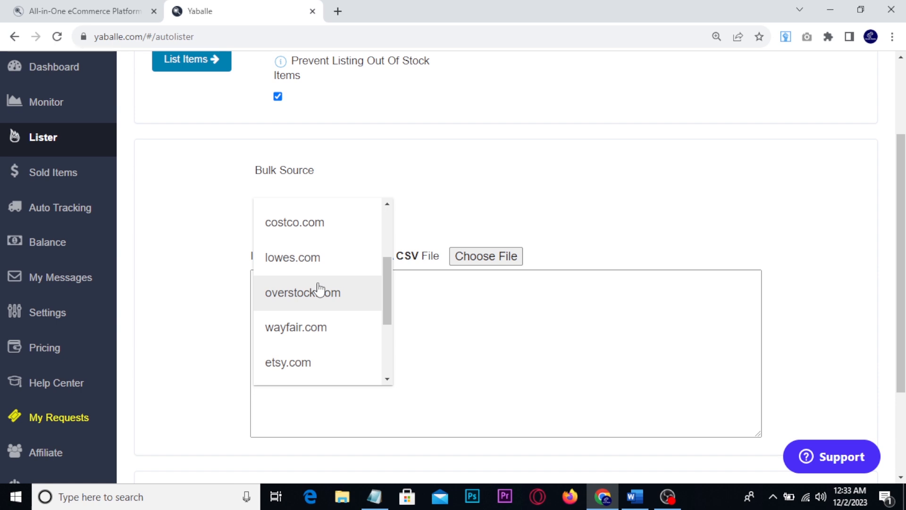
scroll(330, 287, down, 2)
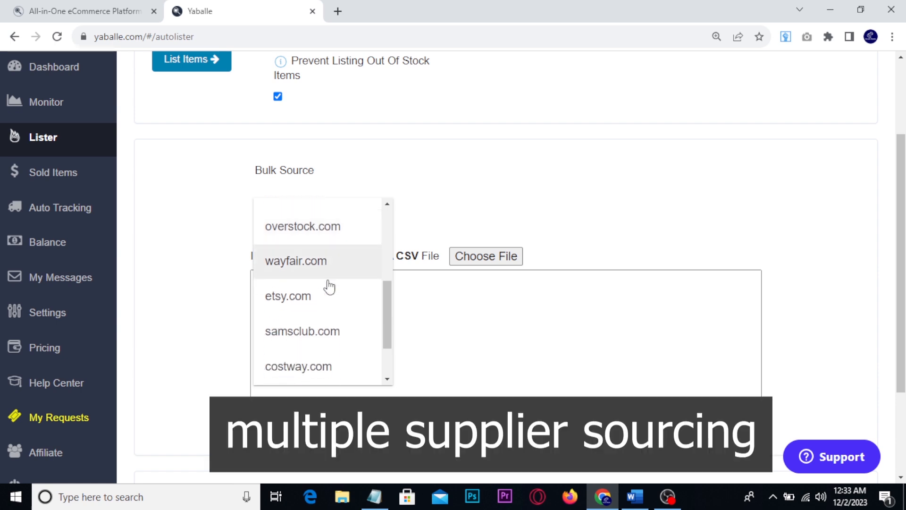
scroll(329, 285, down, 2)
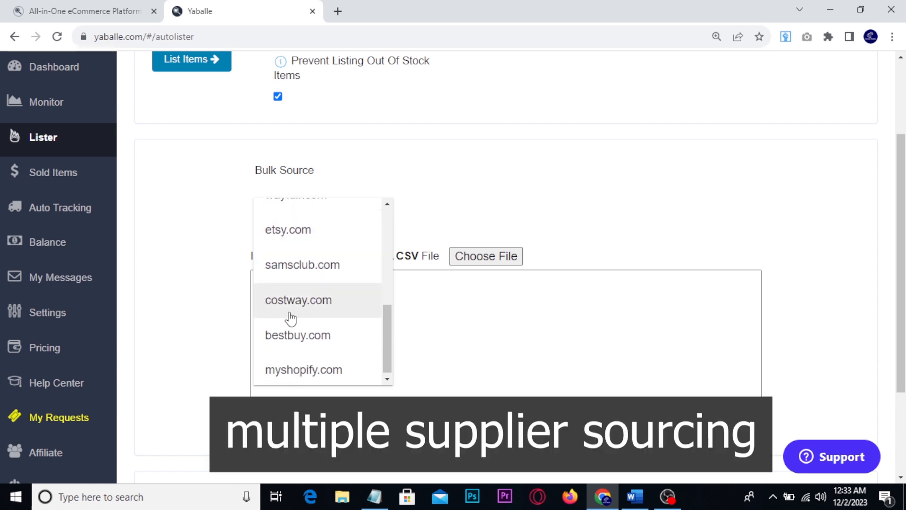
scroll(308, 336, up, 2)
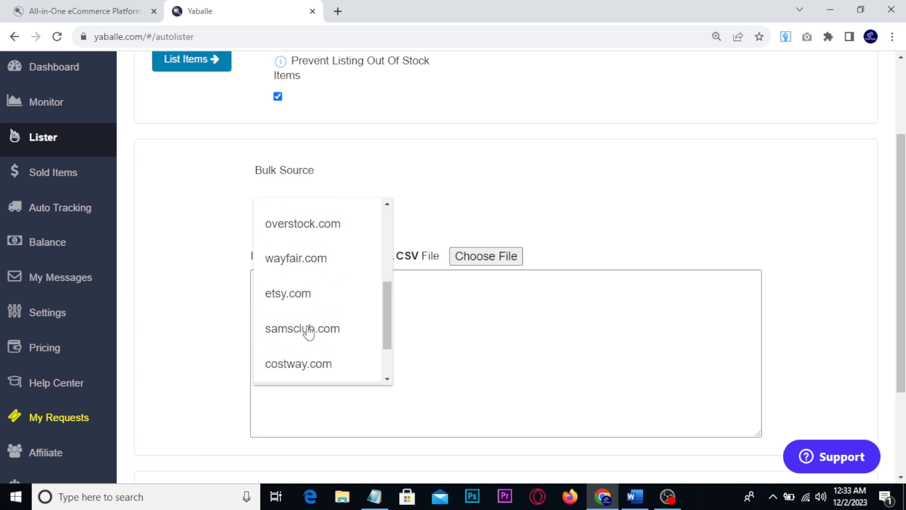
scroll(308, 314, up, 2)
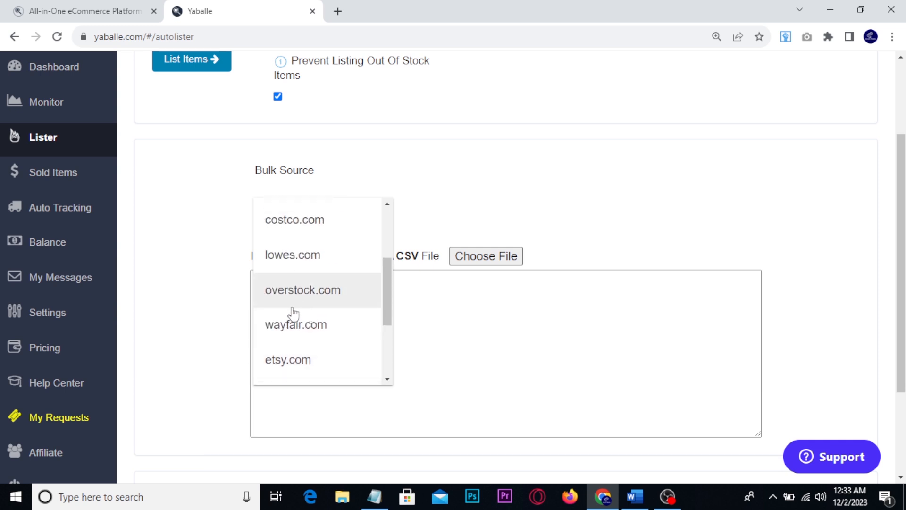
scroll(298, 273, up, 2)
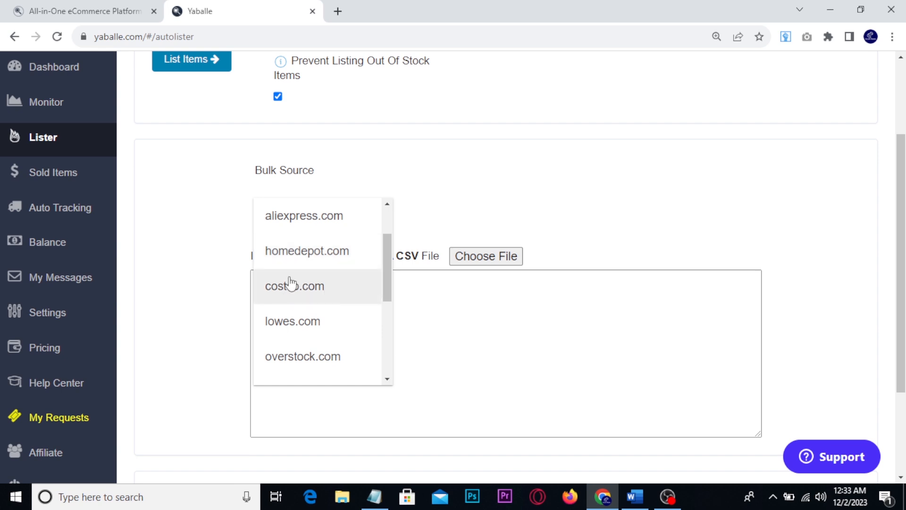
scroll(283, 284, up, 2)
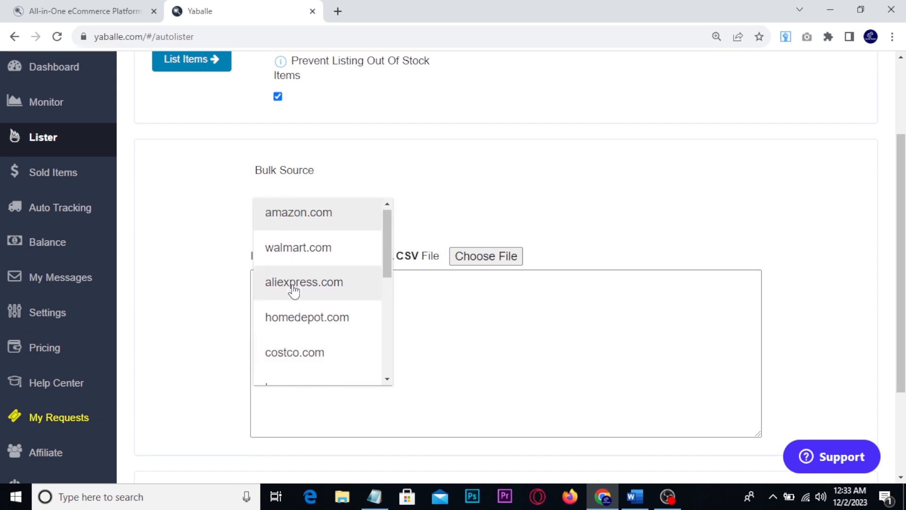
click(206, 225)
Step: Check the ASIN list in Notepad once more and paste the six ASINs into the bulk data box
scroll(206, 259, down, 2)
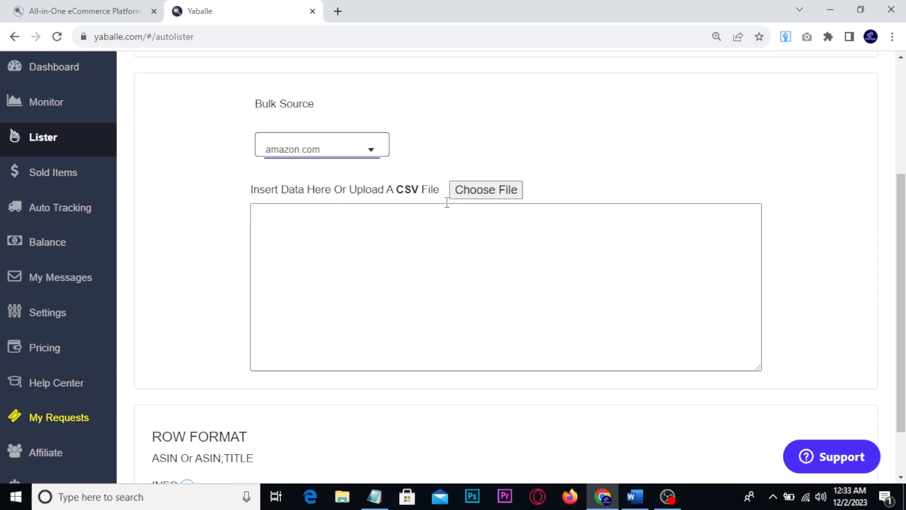
click(374, 496)
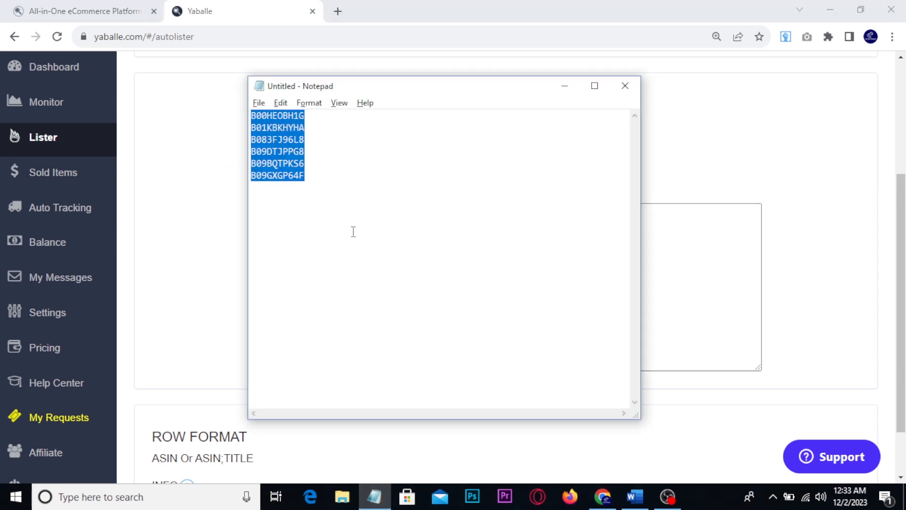
click(565, 86)
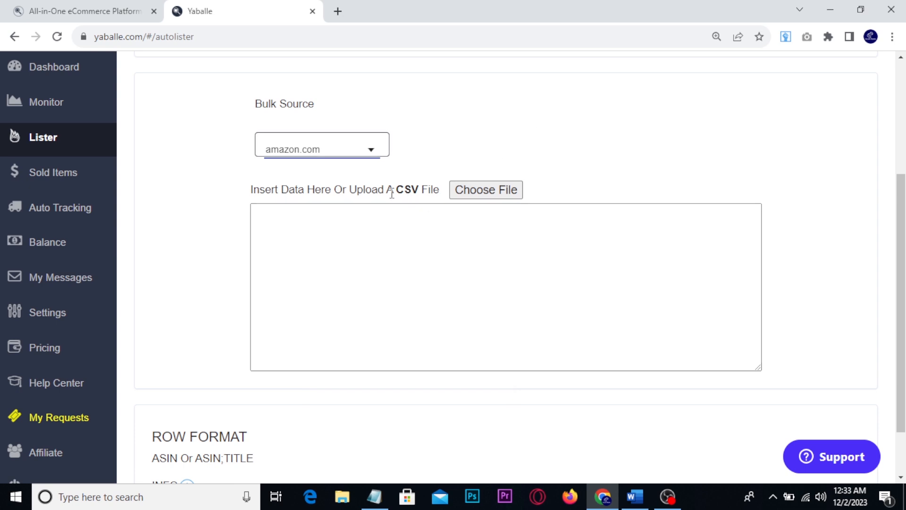
drag(397, 189, 411, 189)
click(297, 236)
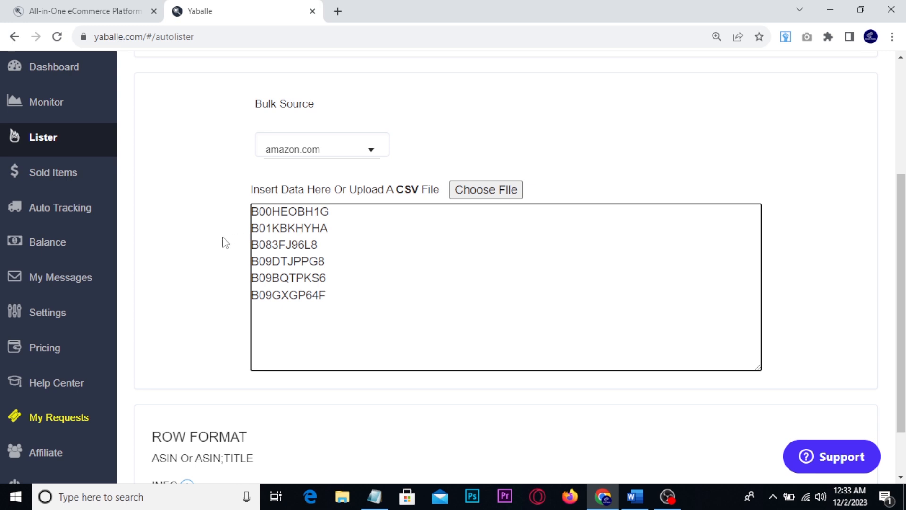
Step: Submit the pasted ASINs for bulk listing and dismiss the notice
scroll(223, 249, up, 4)
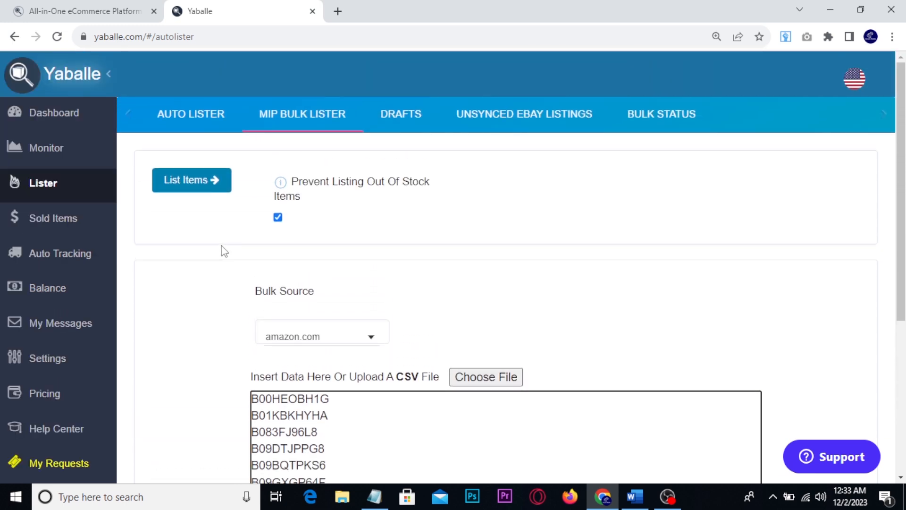
drag(147, 156, 248, 199)
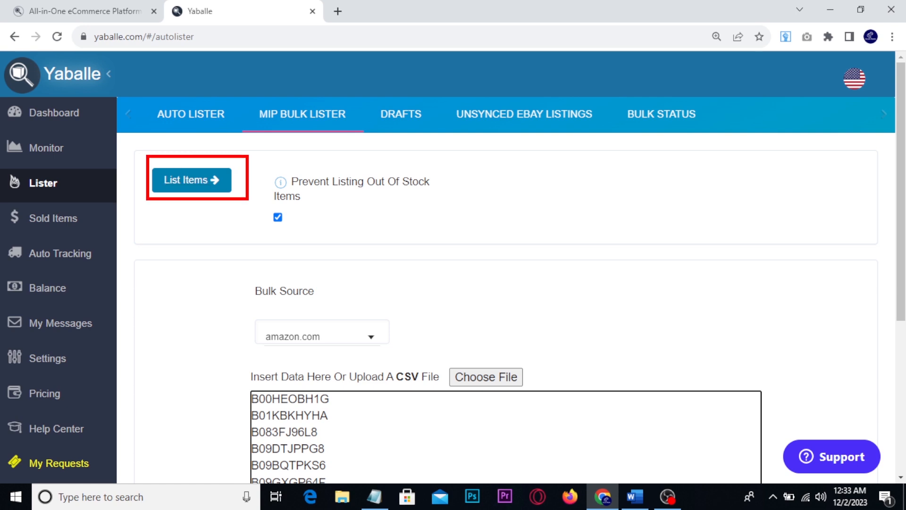
key(Escape)
click(189, 183)
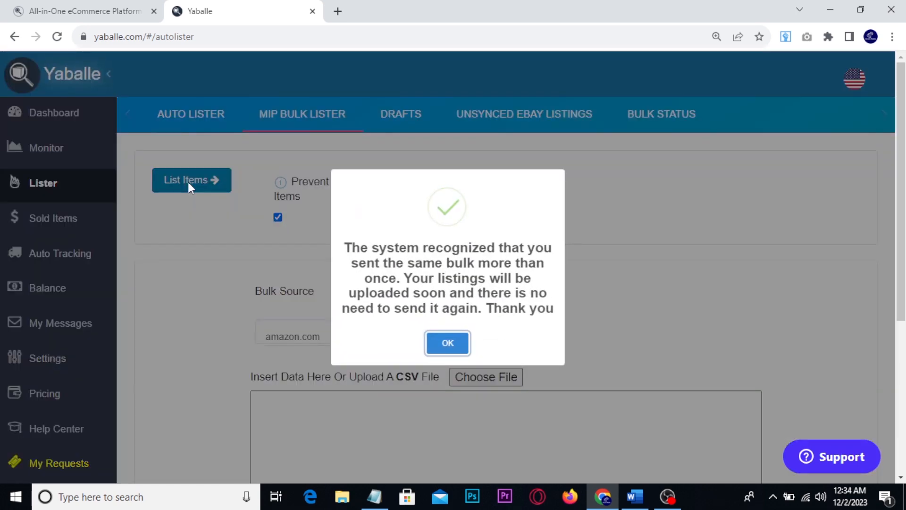
mouse_move(316, 209)
mouse_down()
mouse_move(512, 358)
mouse_move(578, 360)
mouse_up()
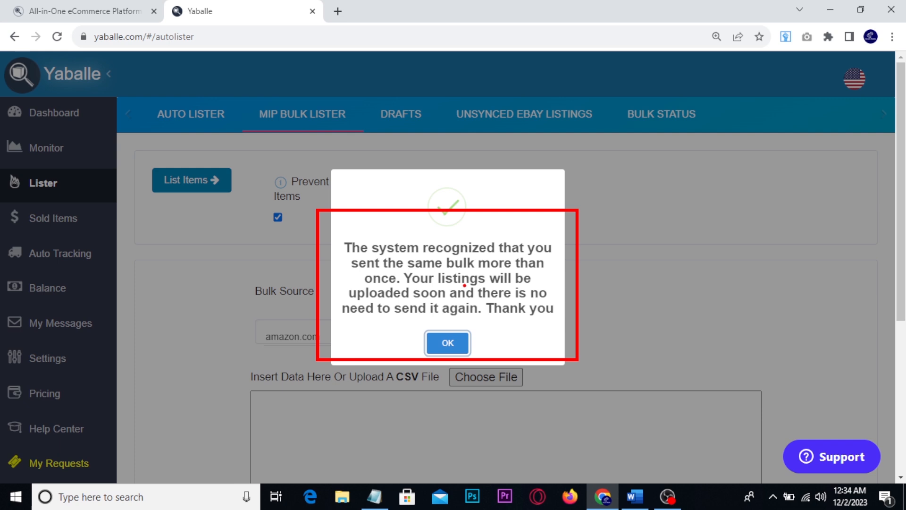
click(449, 343)
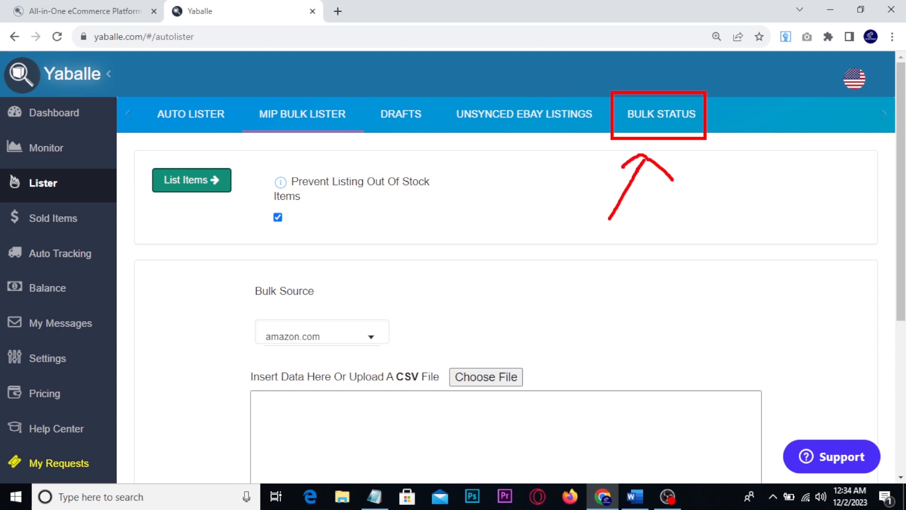
Step: Open the Bulk Status page and examine the bulk listing's user ID, timestamp and attempted, in-progress and success details
click(662, 116)
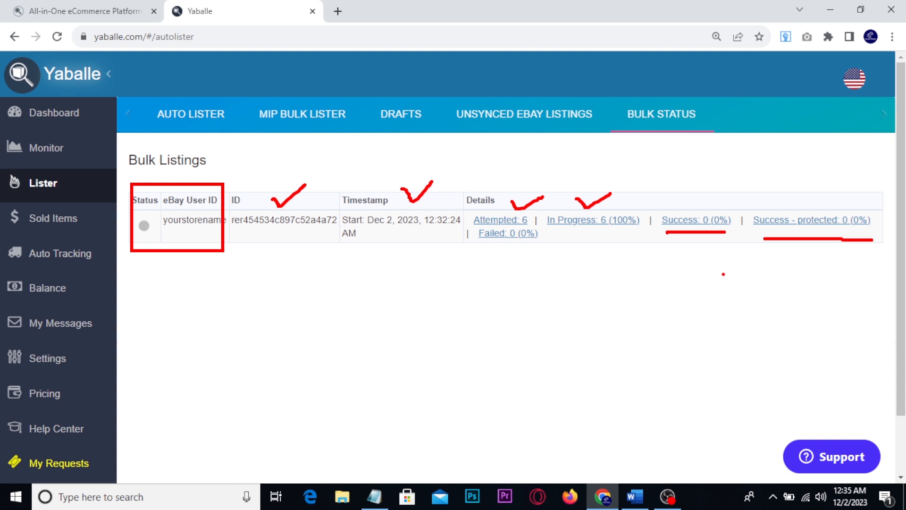
mouse_move(678, 317)
mouse_down()
mouse_move(685, 360)
mouse_move(703, 335)
mouse_up()
drag(722, 343, 767, 347)
mouse_move(778, 291)
mouse_down()
mouse_move(768, 336)
mouse_move(768, 326)
mouse_up()
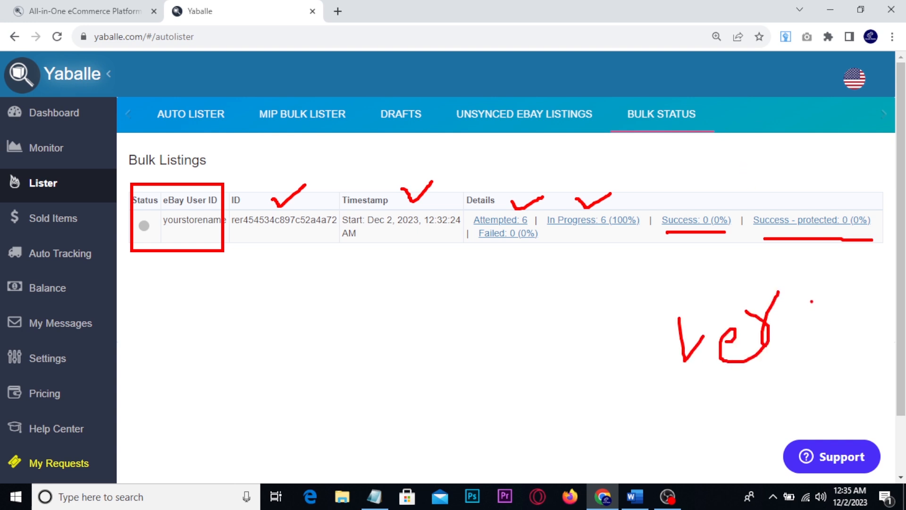
drag(811, 300, 836, 298)
mouse_move(839, 266)
mouse_down()
mouse_move(874, 391)
mouse_move(619, 316)
mouse_move(844, 262)
mouse_up()
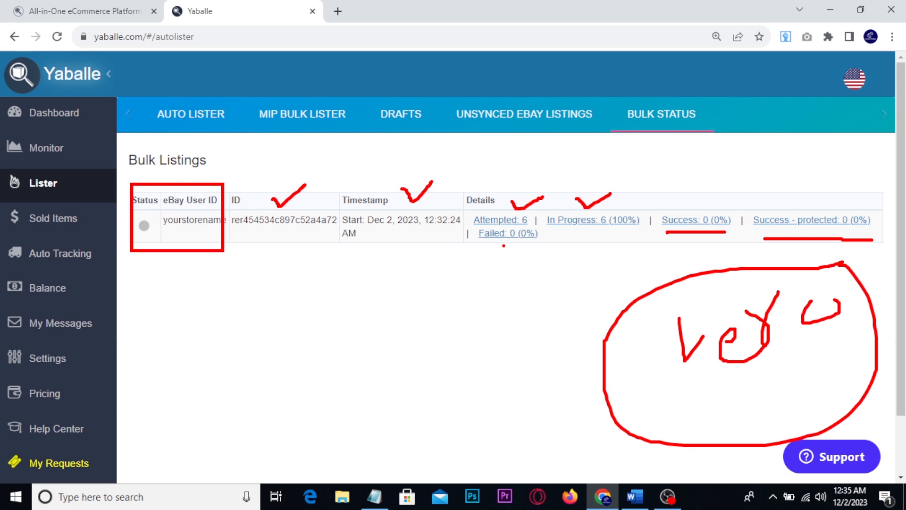
Step: Mark up the Bulk Status page with the handwritten example figures 50, 500 and 300 below the bulk listing, circling the 50
mouse_move(340, 280)
mouse_down()
mouse_move(361, 310)
mouse_move(393, 257)
mouse_move(416, 260)
mouse_move(291, 288)
mouse_move(420, 212)
mouse_up()
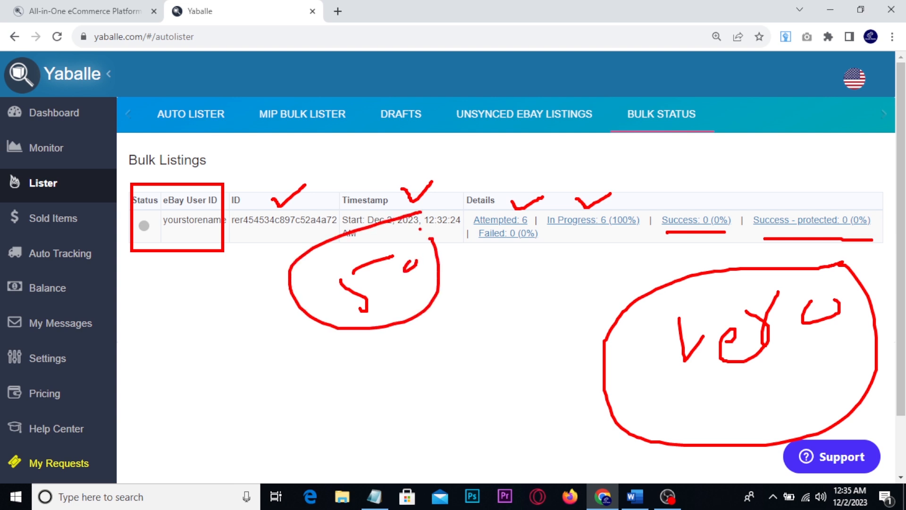
drag(255, 364, 272, 406)
drag(272, 371, 318, 351)
mouse_move(339, 352)
mouse_down()
mouse_move(333, 364)
mouse_move(341, 353)
mouse_up()
drag(360, 344, 456, 333)
drag(353, 398, 395, 429)
drag(442, 387, 512, 354)
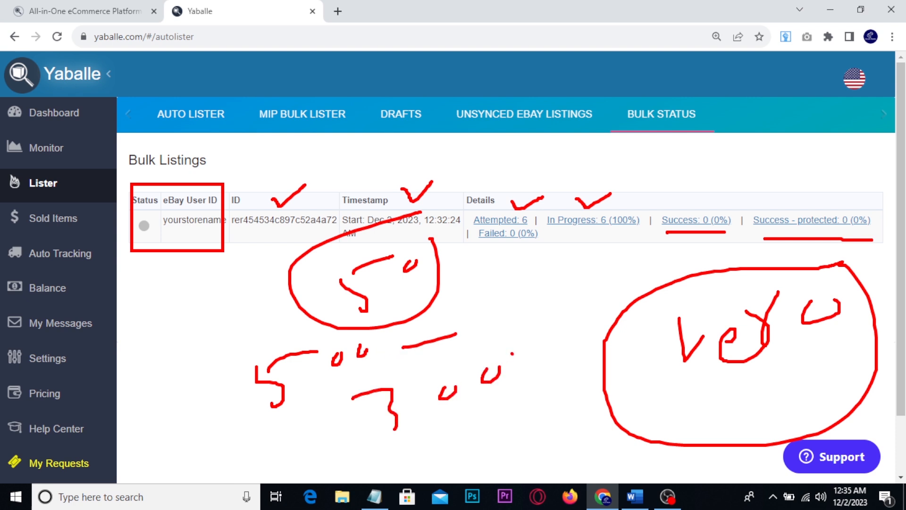
click(524, 356)
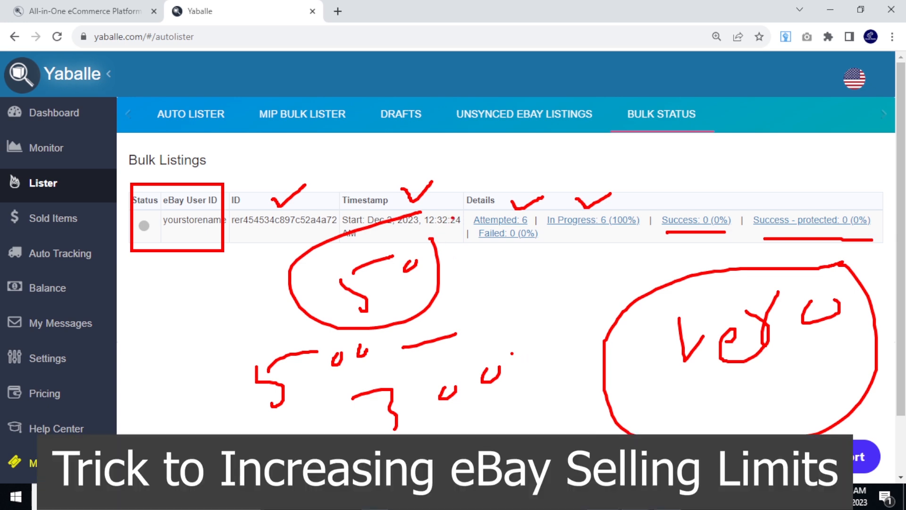
mouse_move(481, 259)
mouse_down()
mouse_move(534, 276)
mouse_move(513, 338)
mouse_move(534, 354)
mouse_up()
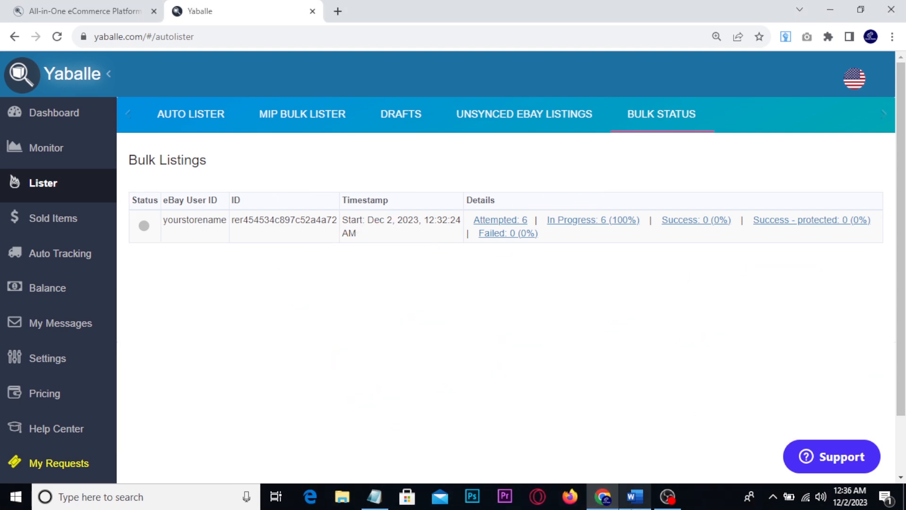
Step: Switch to the Word course outline and review its topics, marking item 4, Increasing eBay Selling Limits, as the one following bulk listing
click(634, 496)
scroll(393, 403, down, 1)
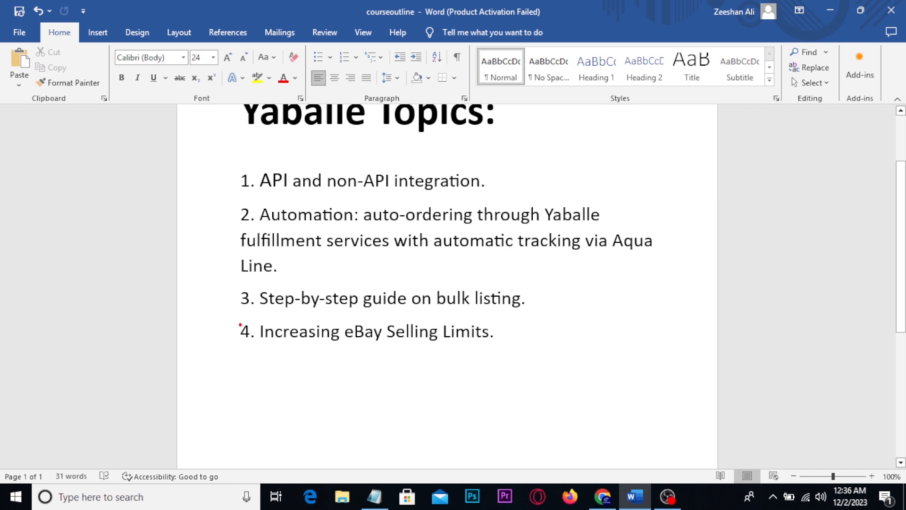
mouse_move(231, 319)
mouse_down()
mouse_move(325, 344)
mouse_move(501, 354)
mouse_up()
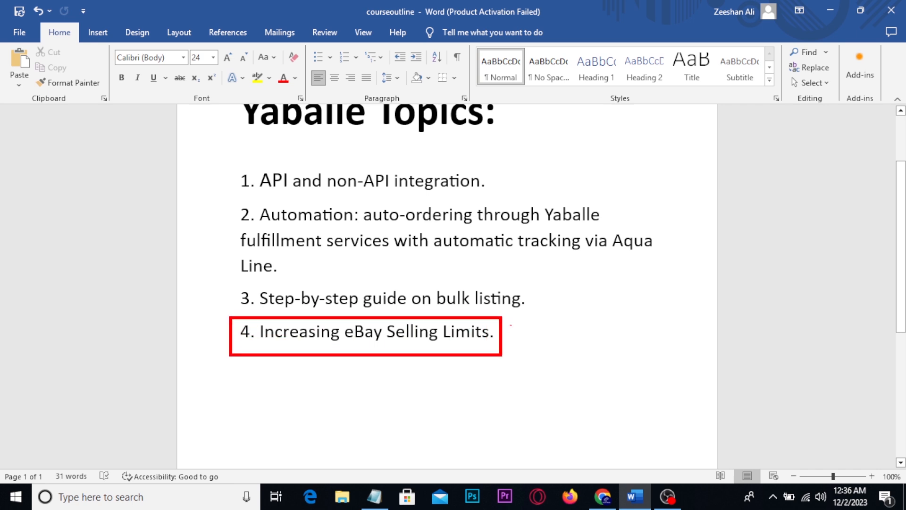
mouse_move(496, 258)
mouse_down()
mouse_move(557, 276)
mouse_move(527, 301)
mouse_move(537, 311)
mouse_up()
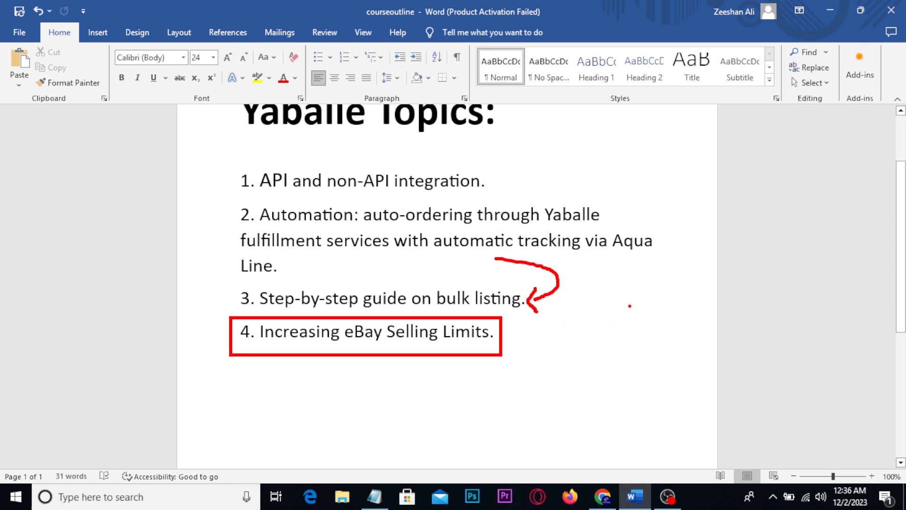
mouse_move(578, 300)
mouse_down()
mouse_move(519, 353)
mouse_move(542, 375)
mouse_up()
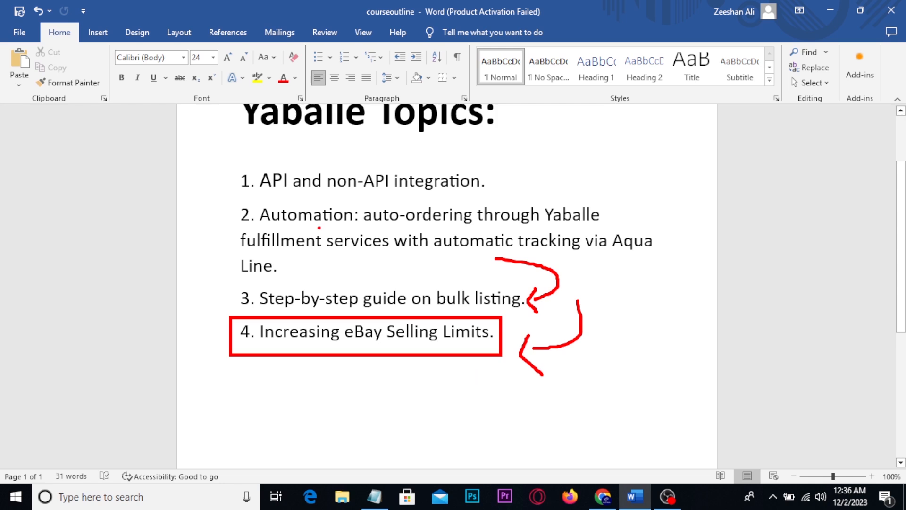
key(Escape)
scroll(318, 252, up, 3)
key(ctrl+2)
drag(223, 134, 493, 206)
Step: Switch to Yaballe's Managed Accounts (MA) help article in Chrome and read its services list, highlighting the support, Amazon account, tracking and conversion entries
key(alt+Tab)
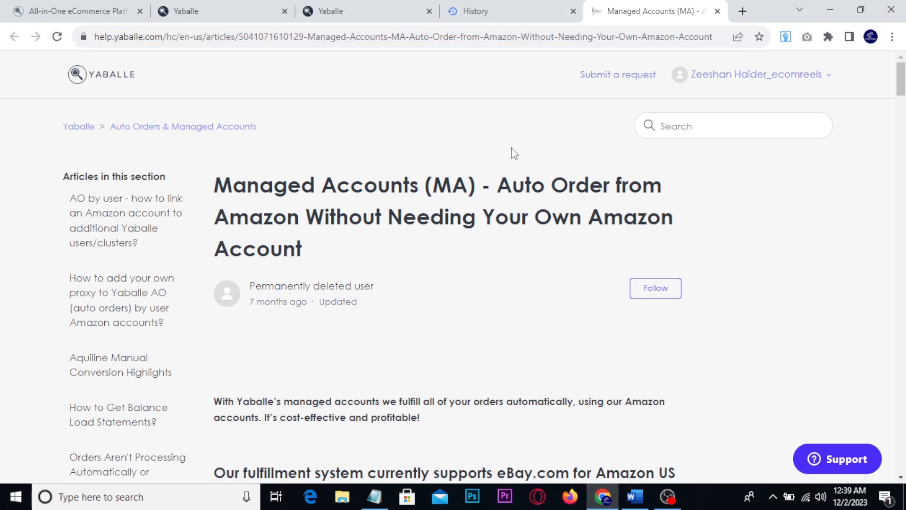
scroll(514, 154, down, 10)
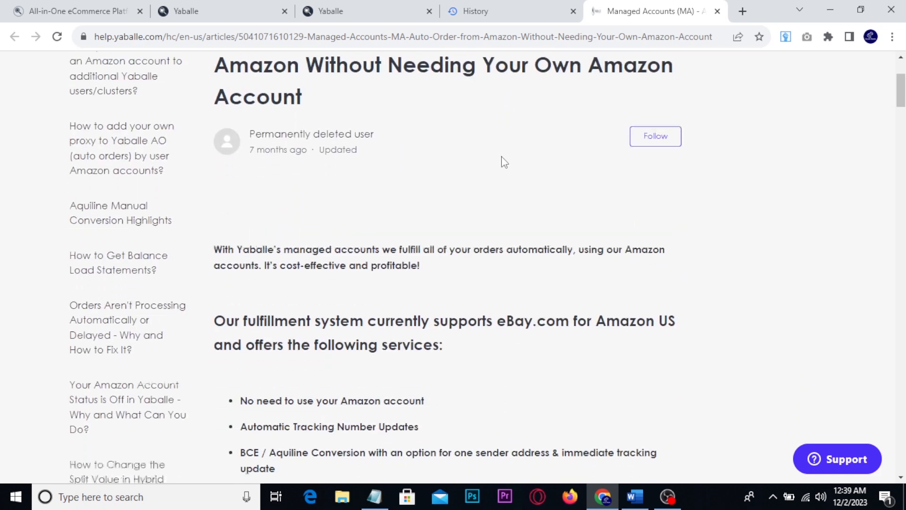
scroll(503, 163, down, 4)
scroll(465, 205, up, 3)
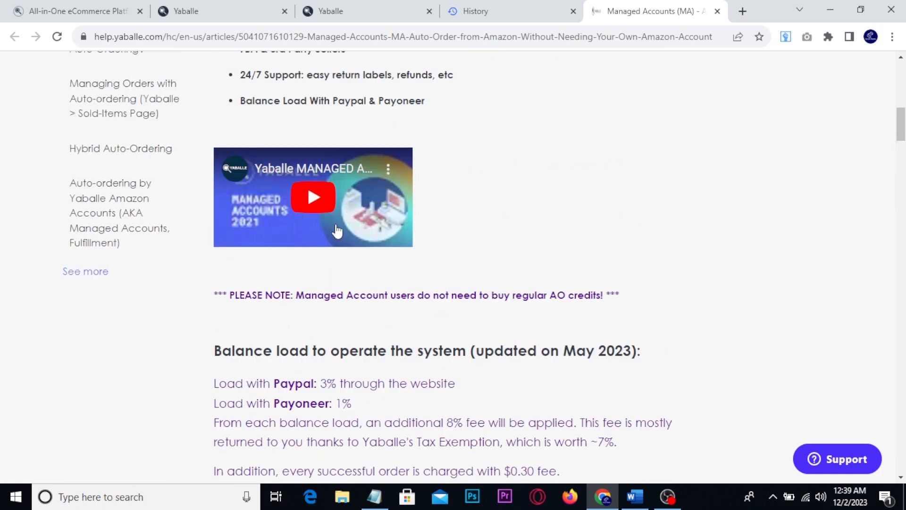
scroll(307, 184, up, 3)
drag(240, 208, 456, 206)
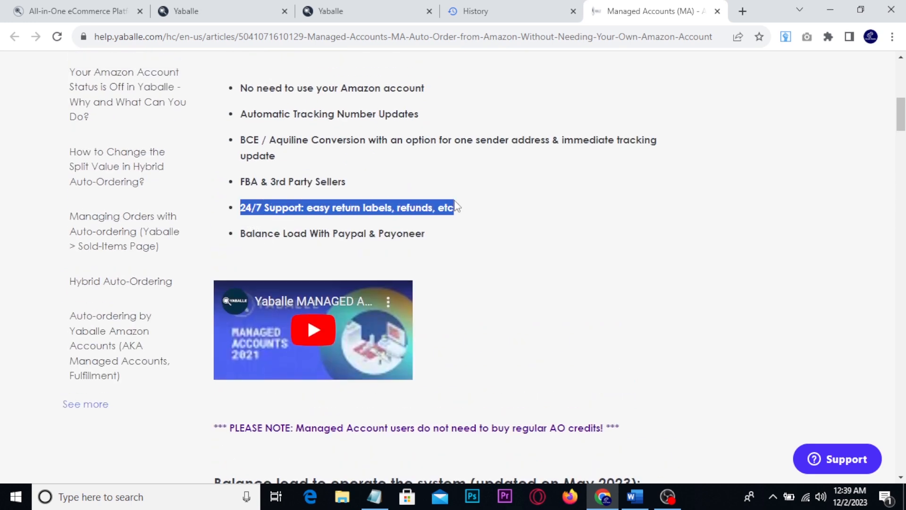
drag(240, 87, 415, 88)
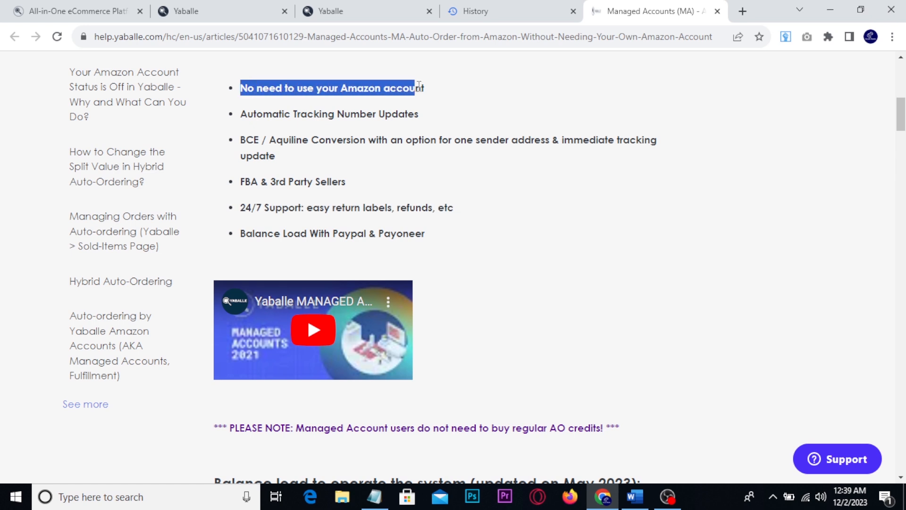
drag(244, 114, 419, 114)
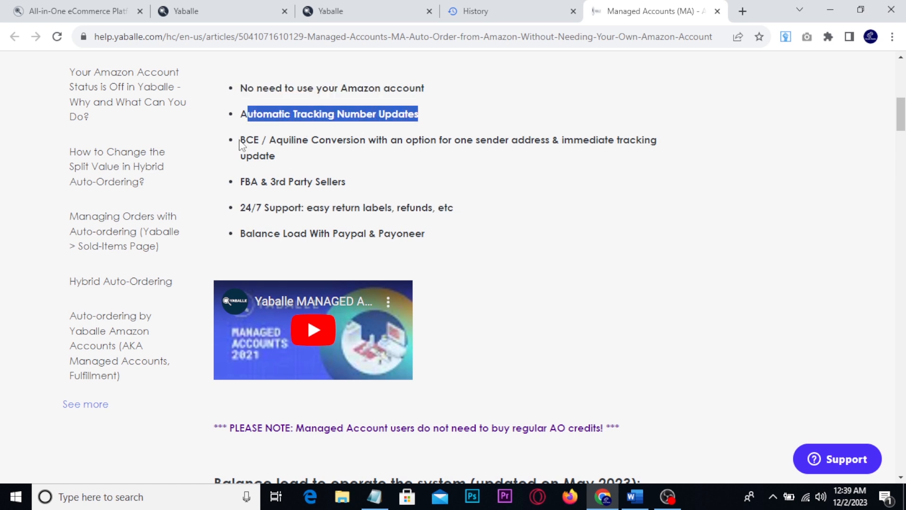
drag(240, 139, 325, 147)
drag(238, 156, 291, 156)
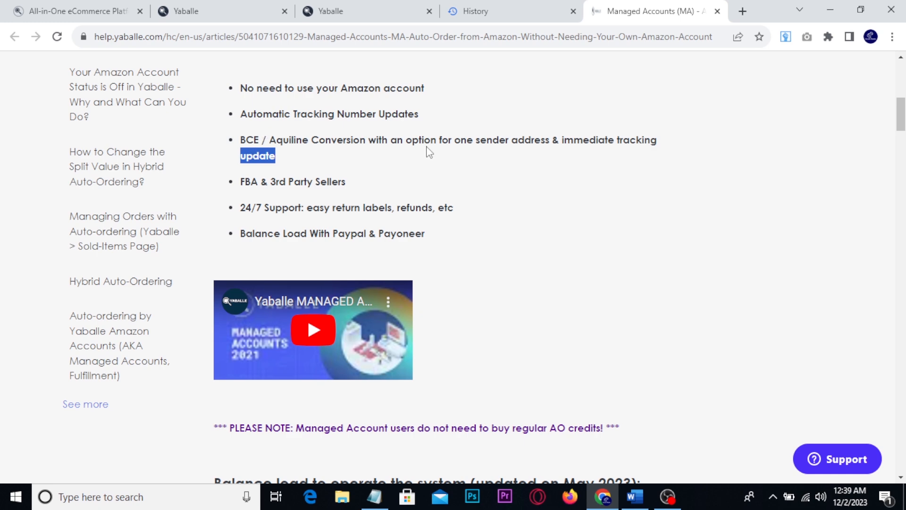
Step: Sketch a rectangular return label with four text lines beside the 24/7 Support entry, and clear the drawing
scroll(428, 152, down, 5)
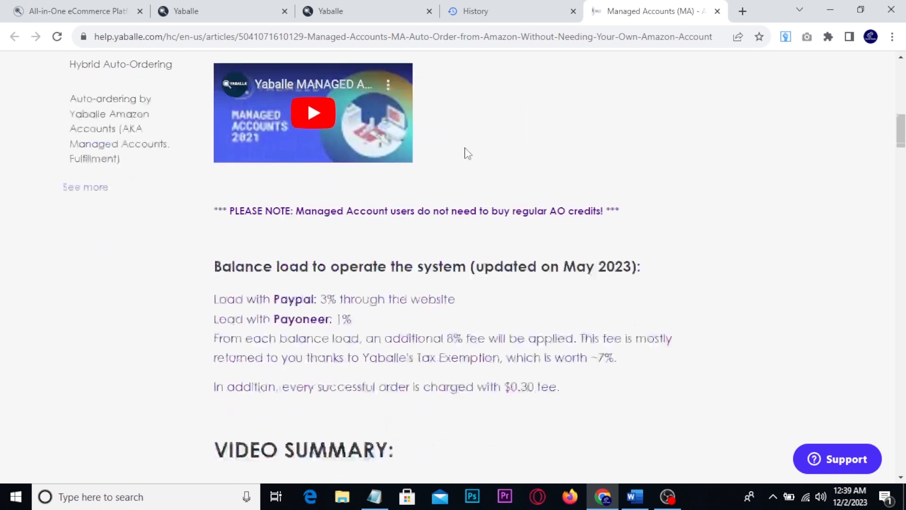
scroll(515, 153, up, 4)
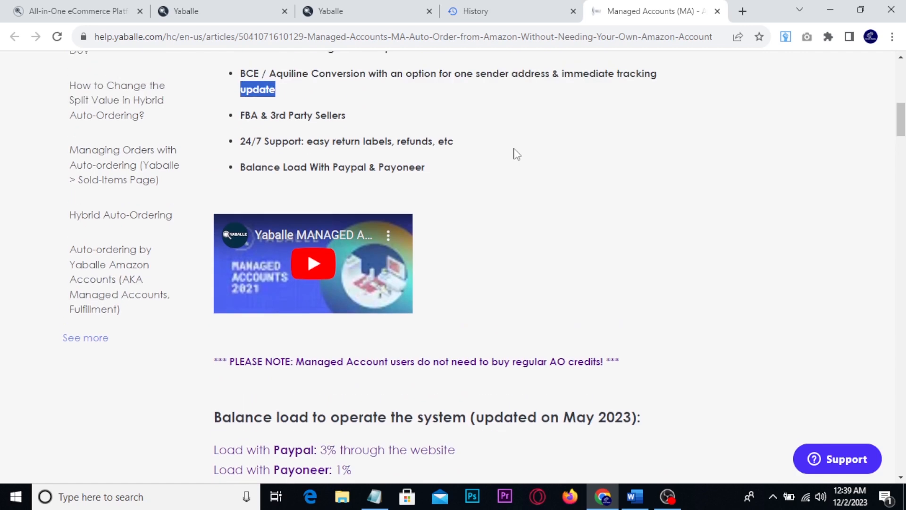
drag(522, 115, 831, 259)
drag(597, 158, 700, 156)
drag(612, 183, 729, 170)
drag(648, 195, 791, 189)
drag(632, 225, 776, 214)
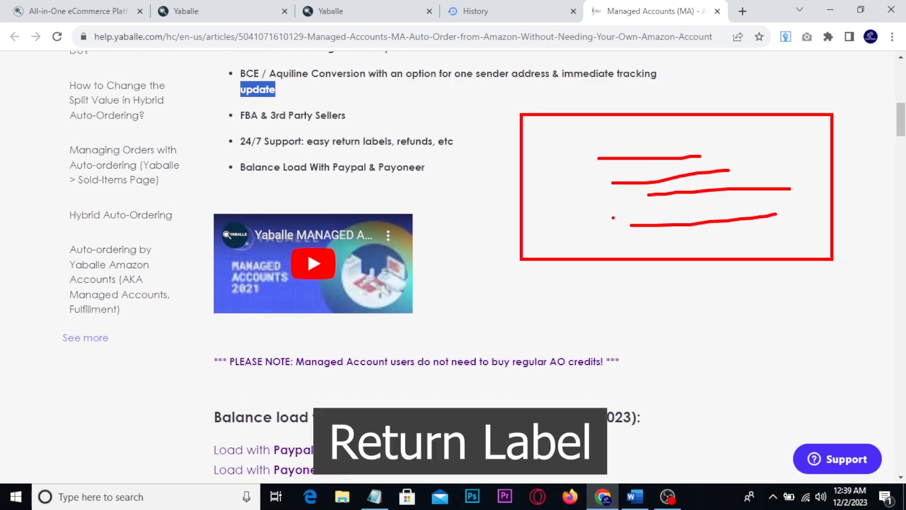
key(Escape)
Step: Examine the article's balance load fees, order statuses, Load Balance instructions and tracking settings, and return to Yaballe's Bulk Status page
scroll(595, 220, down, 4)
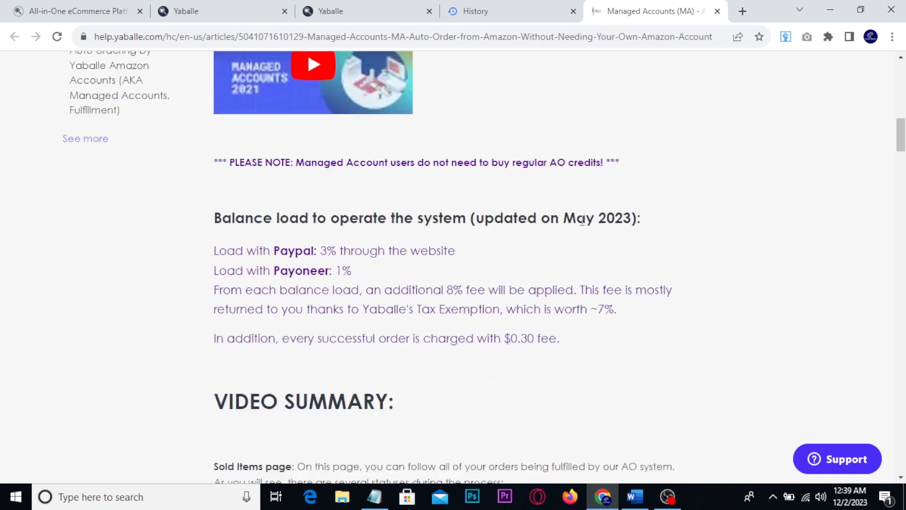
scroll(581, 221, down, 3)
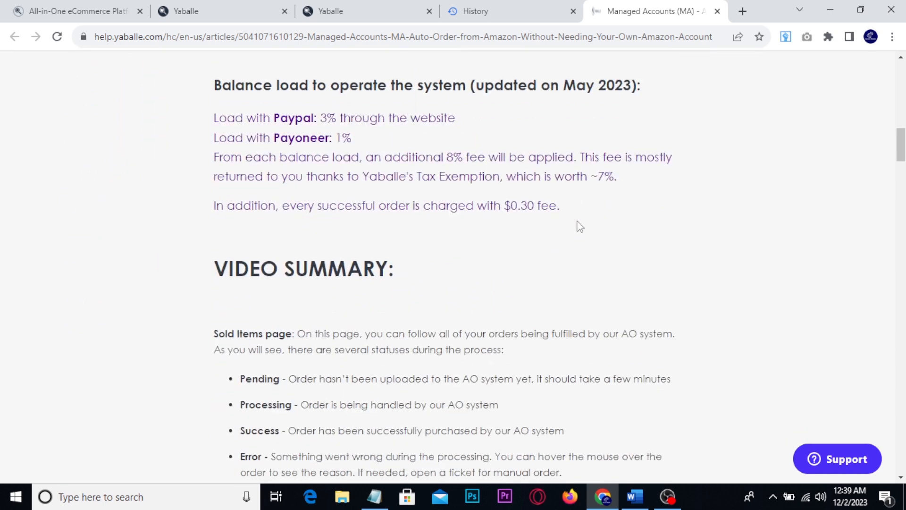
scroll(579, 227, down, 10)
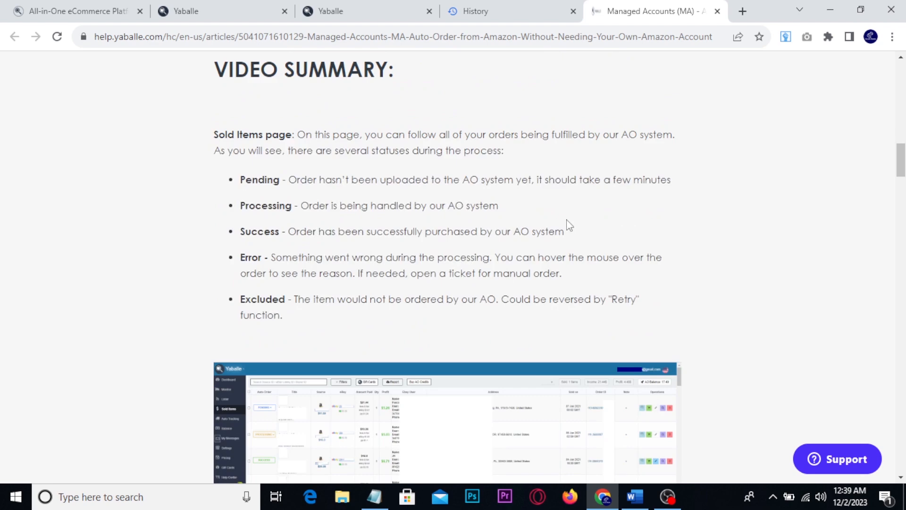
scroll(569, 225, down, 8)
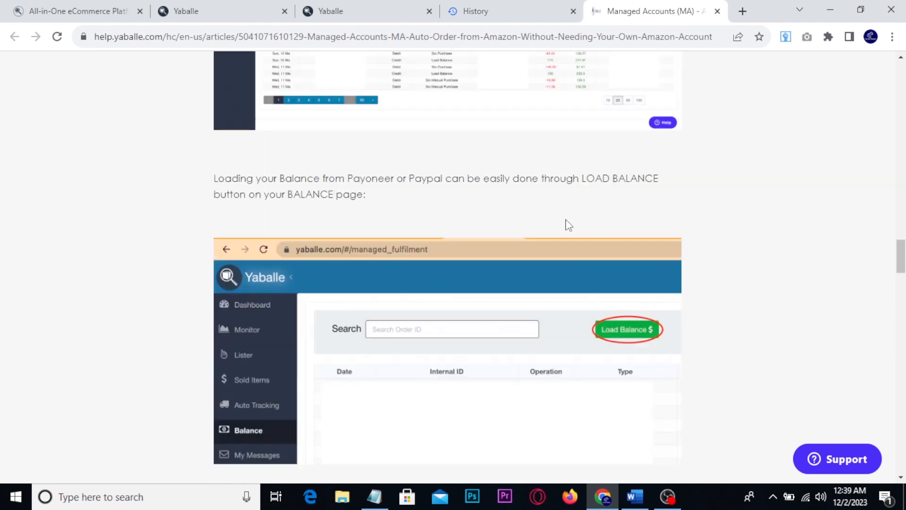
scroll(569, 225, down, 12)
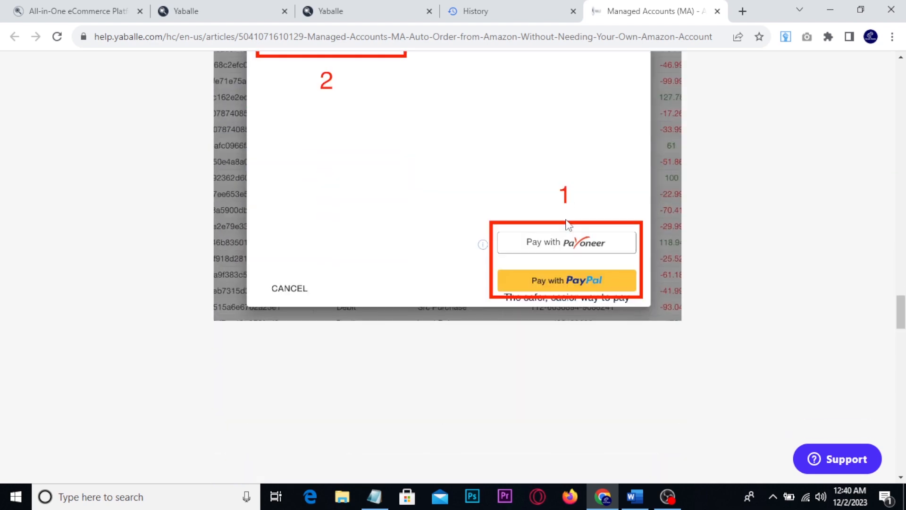
scroll(569, 225, up, 5)
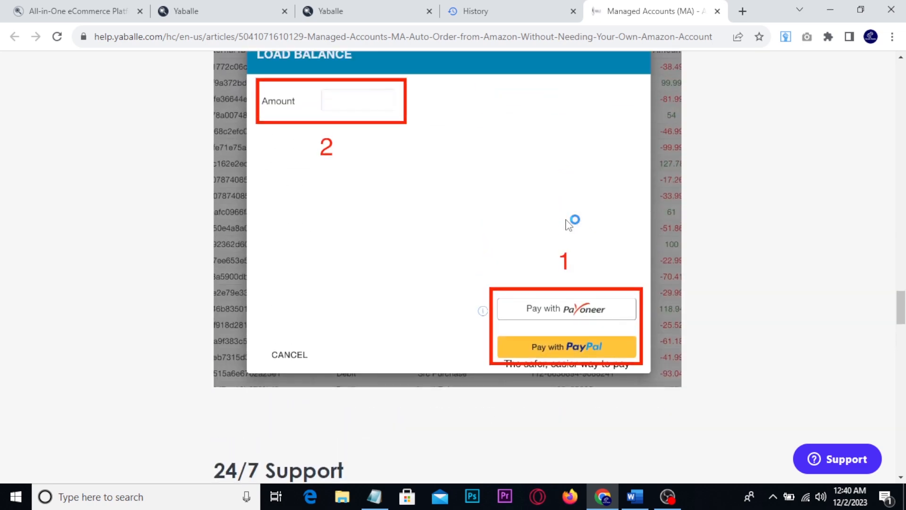
scroll(568, 225, down, 15)
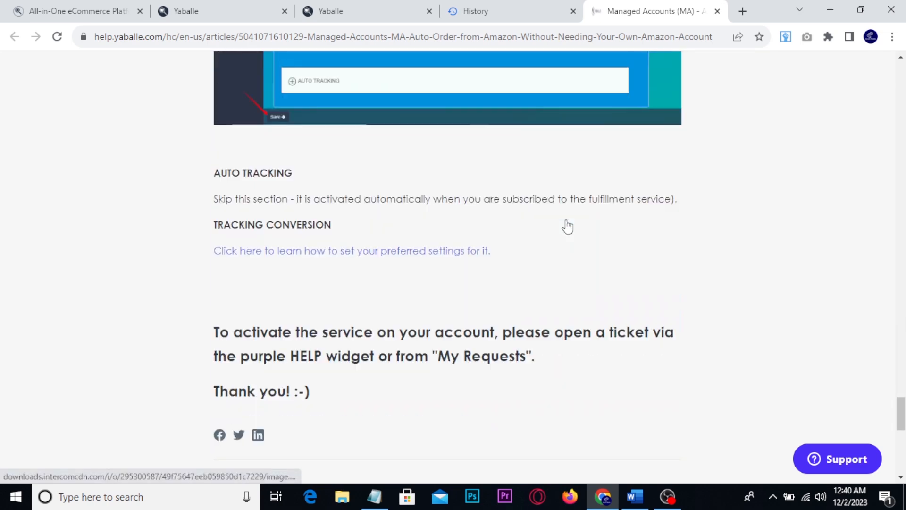
scroll(568, 227, down, 5)
drag(901, 439, 900, 75)
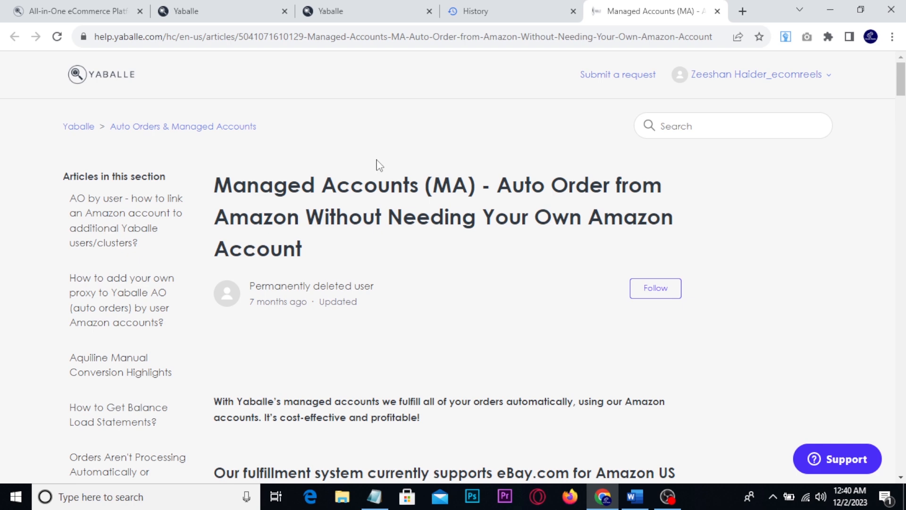
click(369, 11)
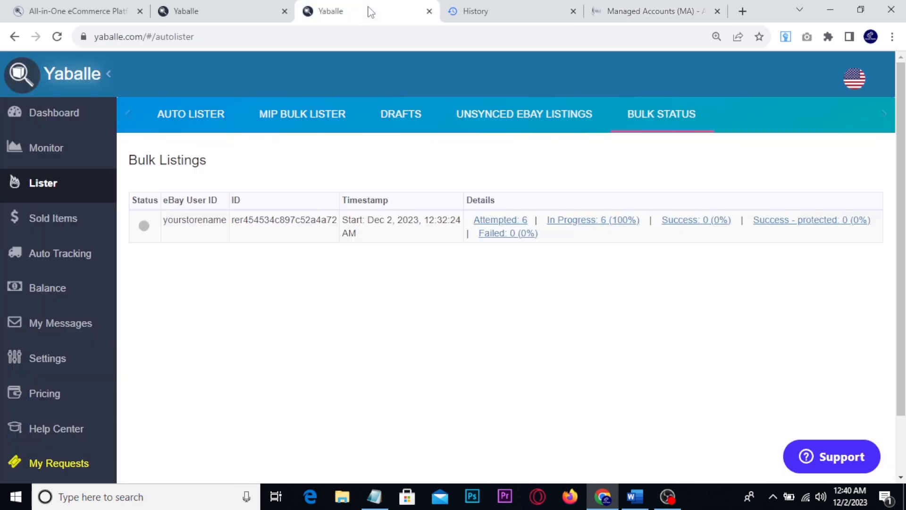